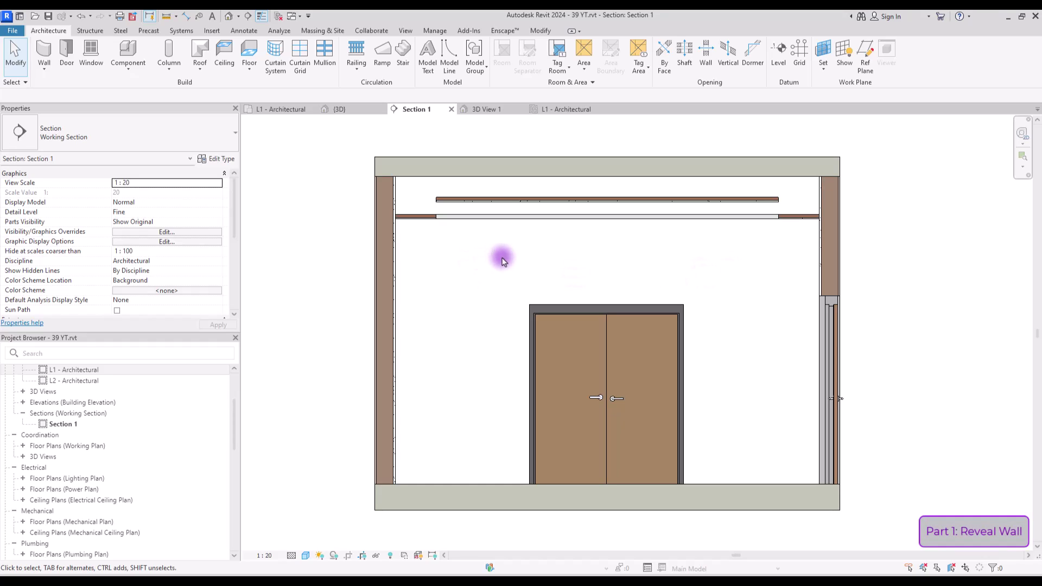
# Step: Open the Reveals settings in the layer structure of the section's far-left wall, type Generic - 200mm 2
pyautogui.click(381, 227)
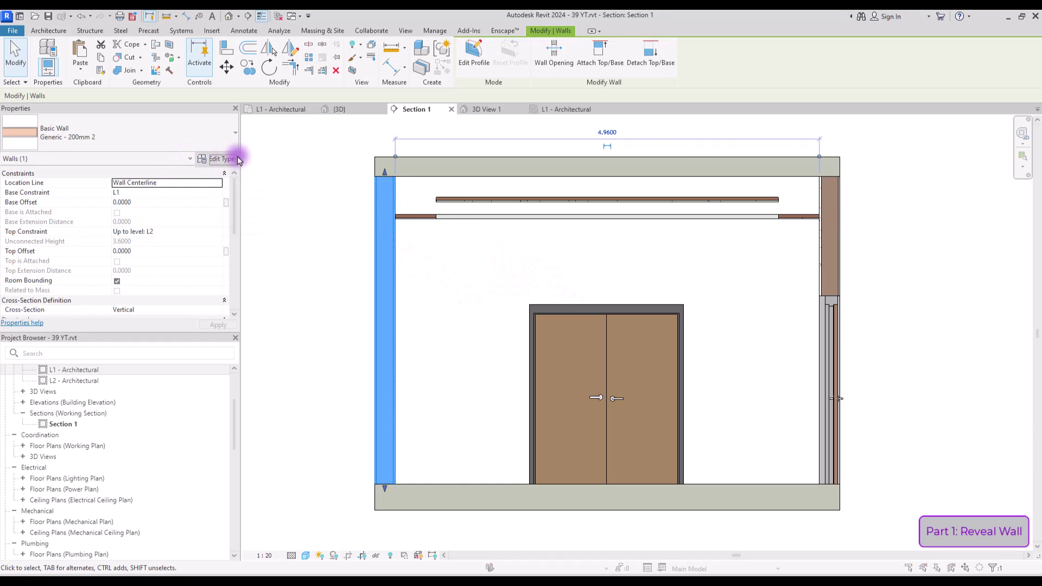
pyautogui.click(222, 159)
pyautogui.click(351, 144)
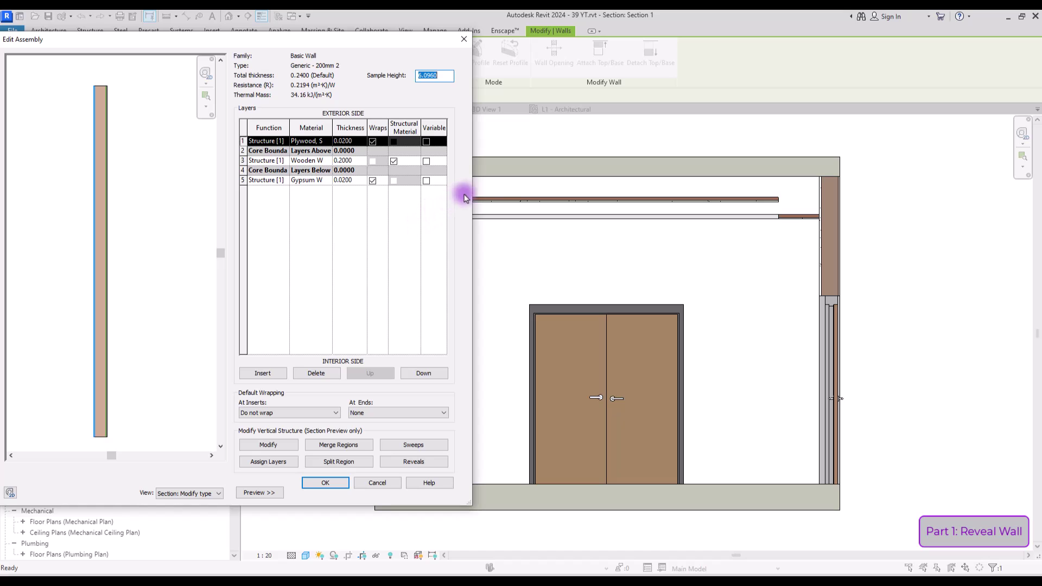
pyautogui.moveTo(472, 191); pyautogui.dragTo(503, 183)
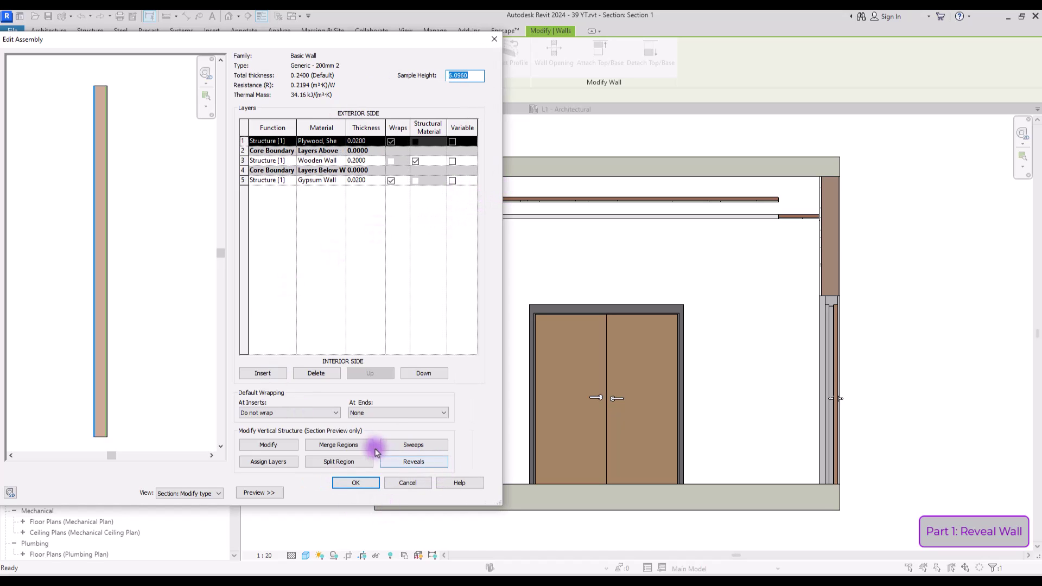
pyautogui.click(409, 461)
pyautogui.moveTo(492, 207); pyautogui.dragTo(414, 184)
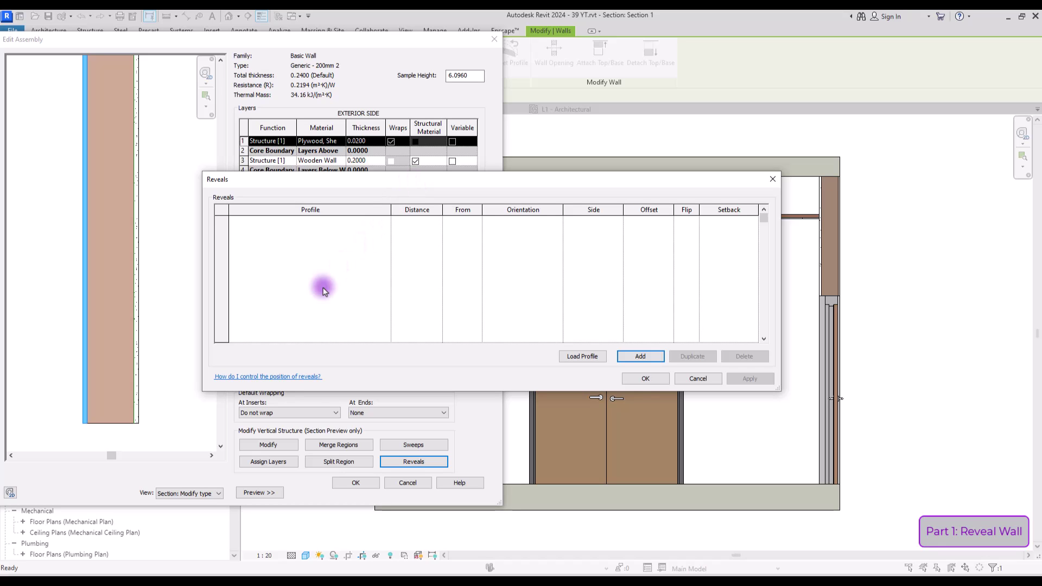
# Step: Add a reveal to the wall using the M_Reveal-Brick Course : 3 Bricks profile and apply it
pyautogui.click(636, 358)
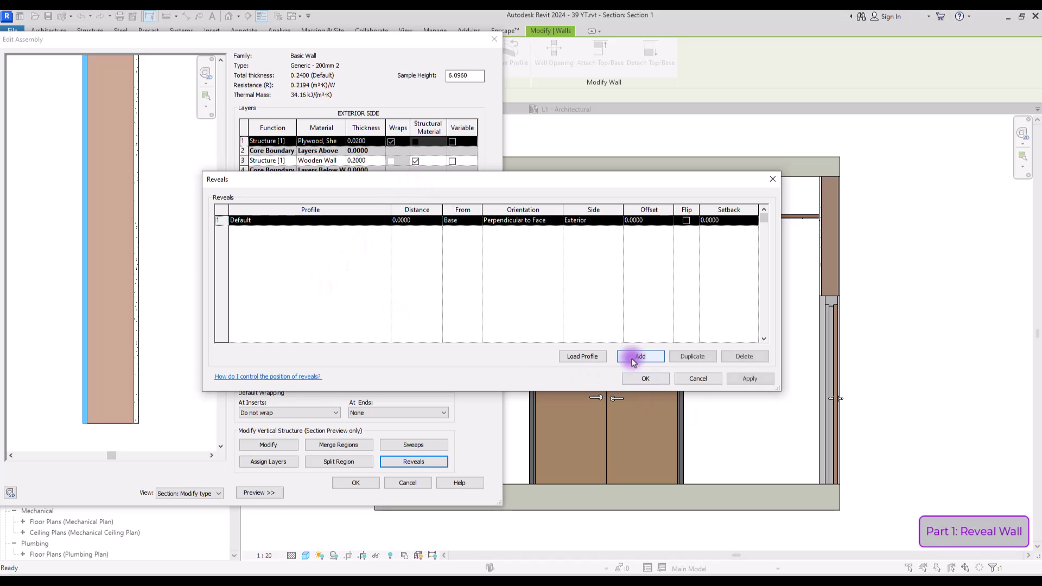
pyautogui.click(373, 223)
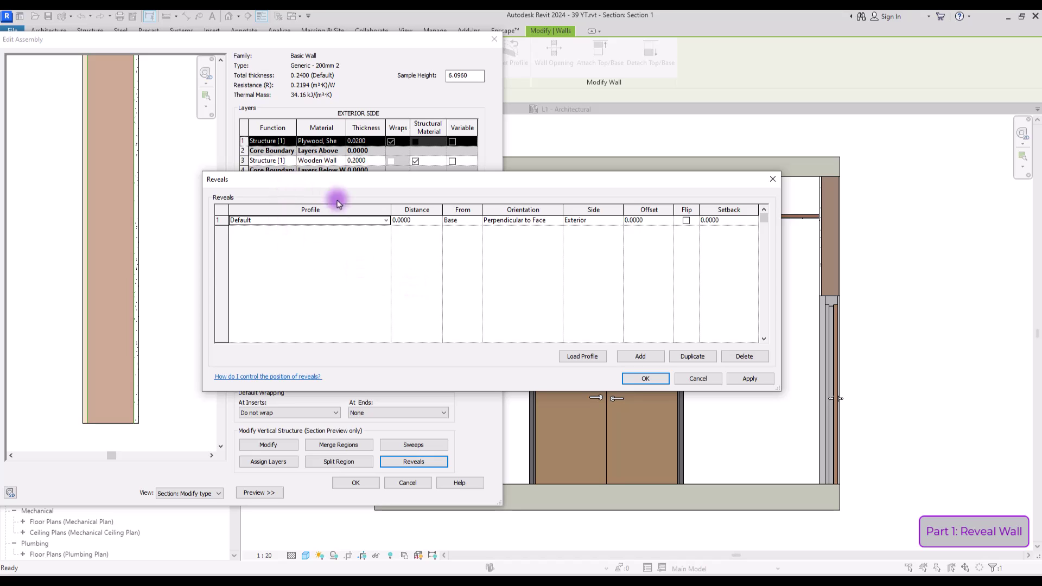
pyautogui.click(385, 221)
pyautogui.scroll(-2, 310, 239)
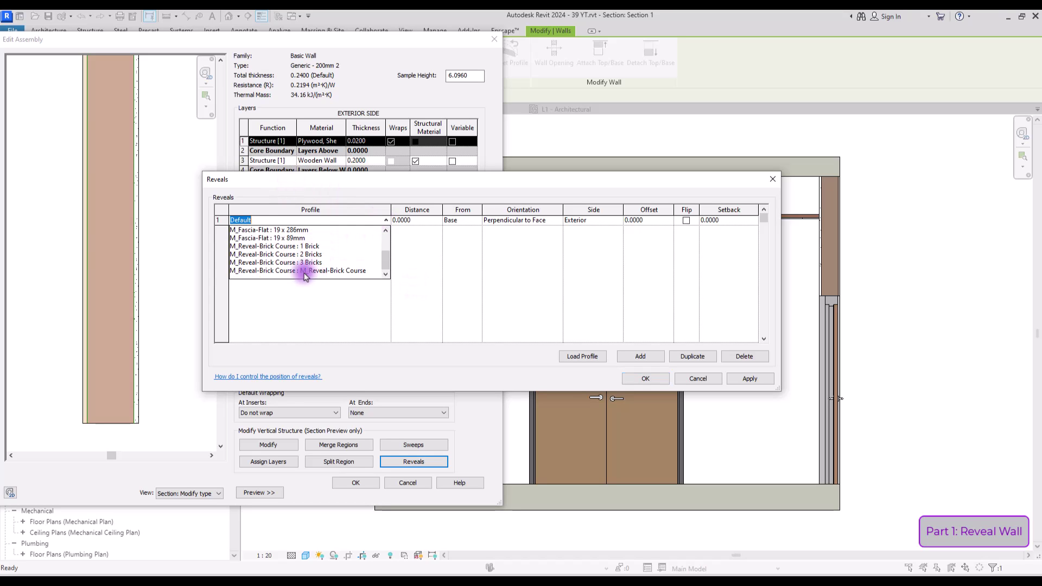
pyautogui.click(308, 262)
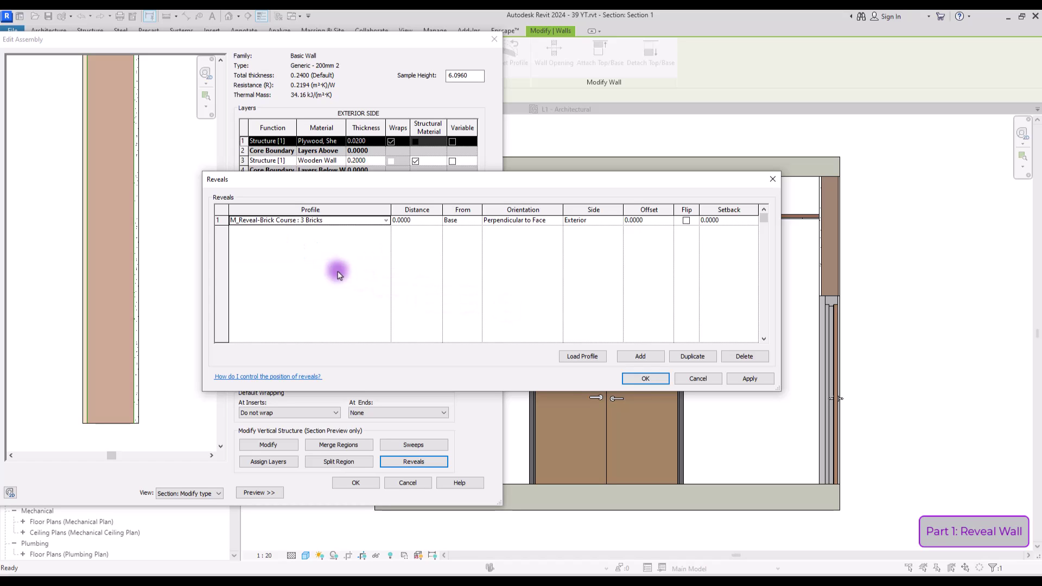
pyautogui.click(753, 381)
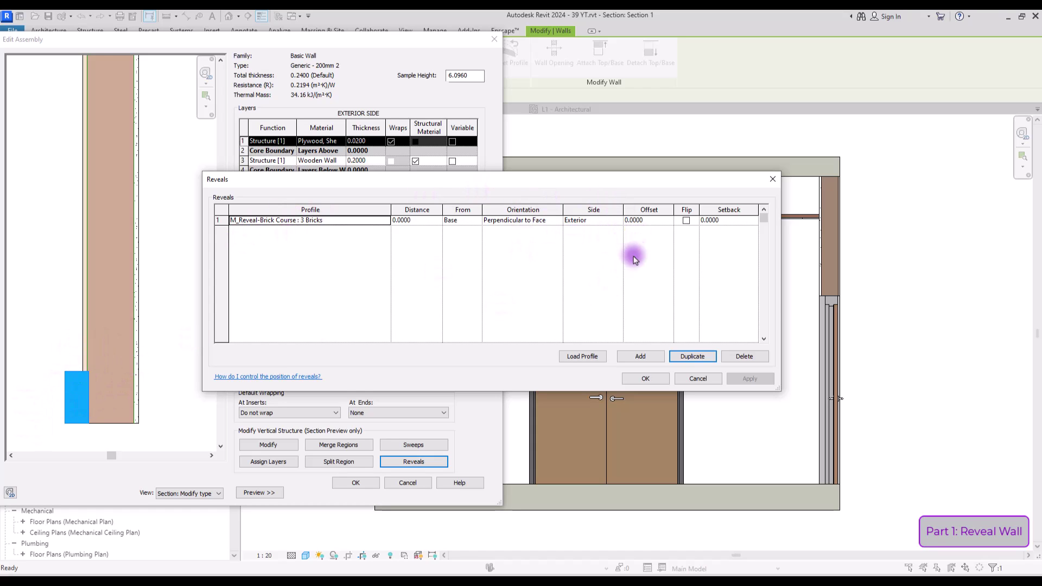
# Step: Put the reveal on the wall's interior side at a distance of 0.8 from the base
pyautogui.click(619, 220)
pyautogui.click(574, 238)
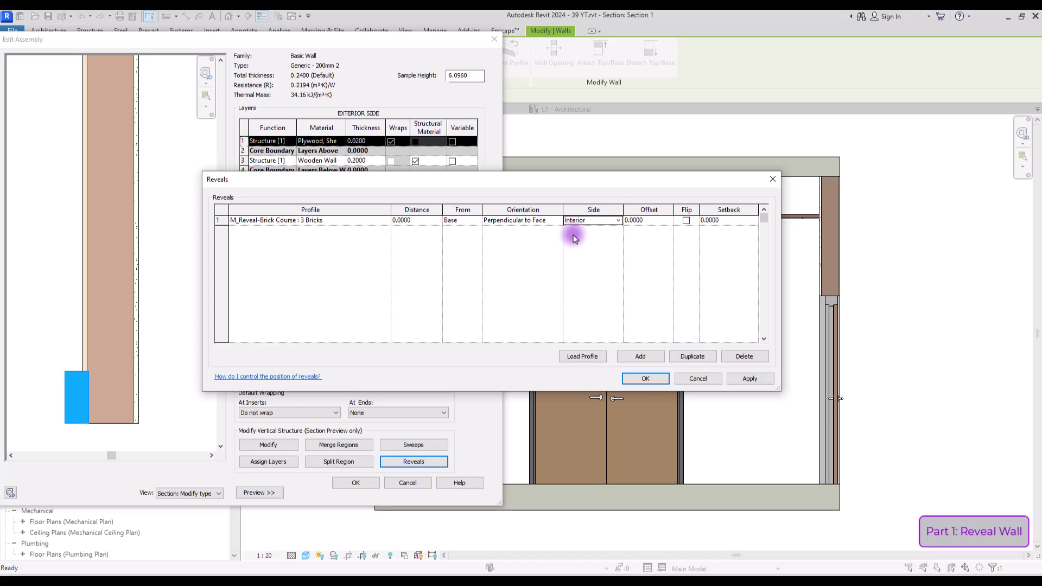
pyautogui.click(750, 379)
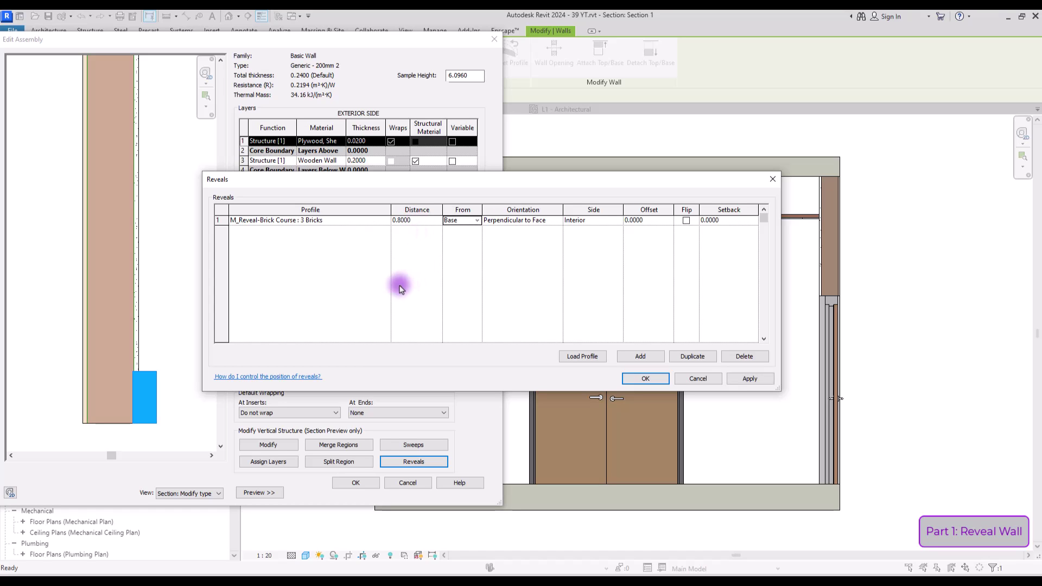
pyautogui.click(745, 378)
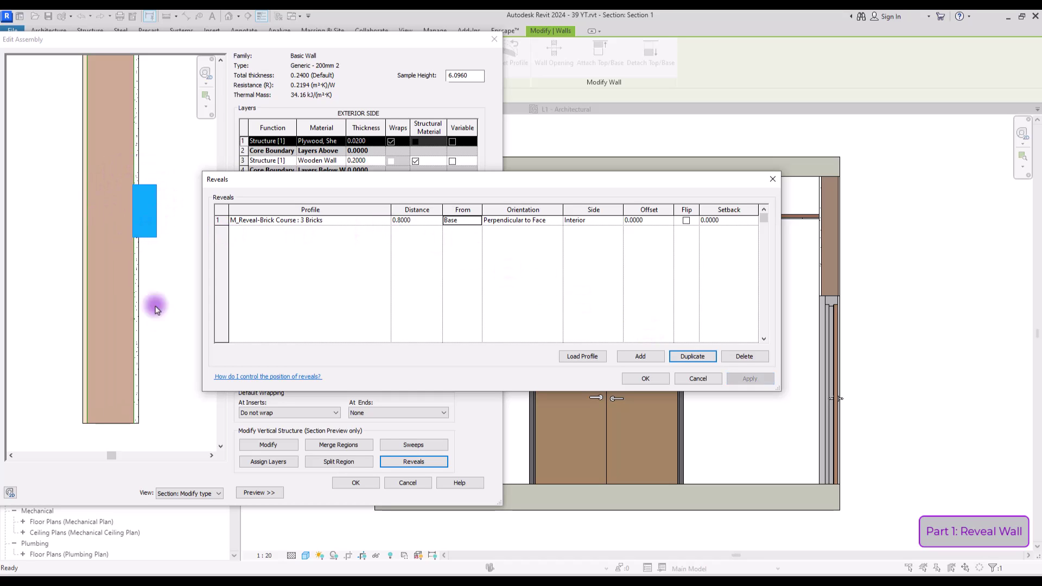
pyautogui.click(472, 220)
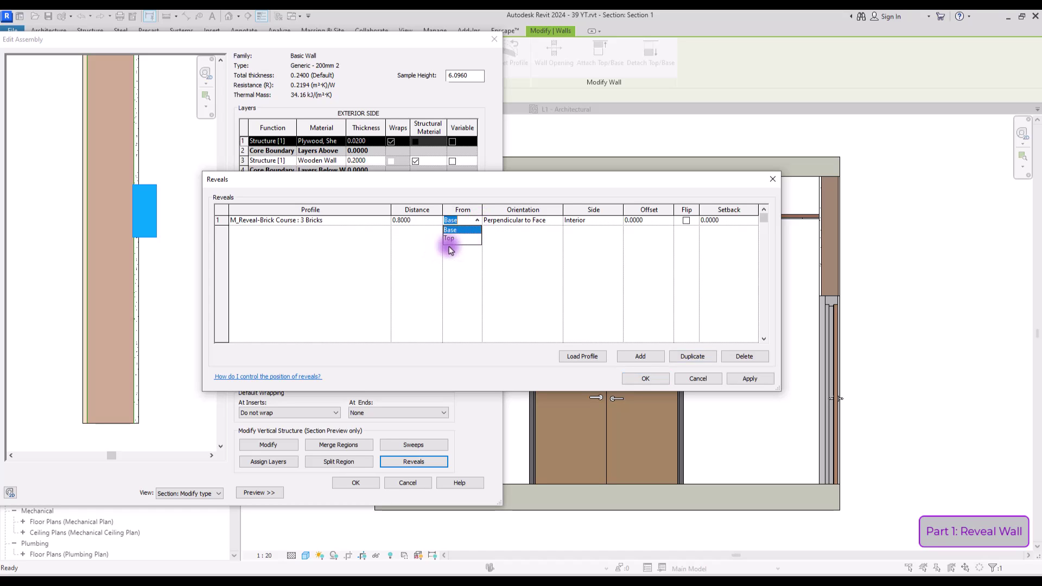
pyautogui.click(236, 282)
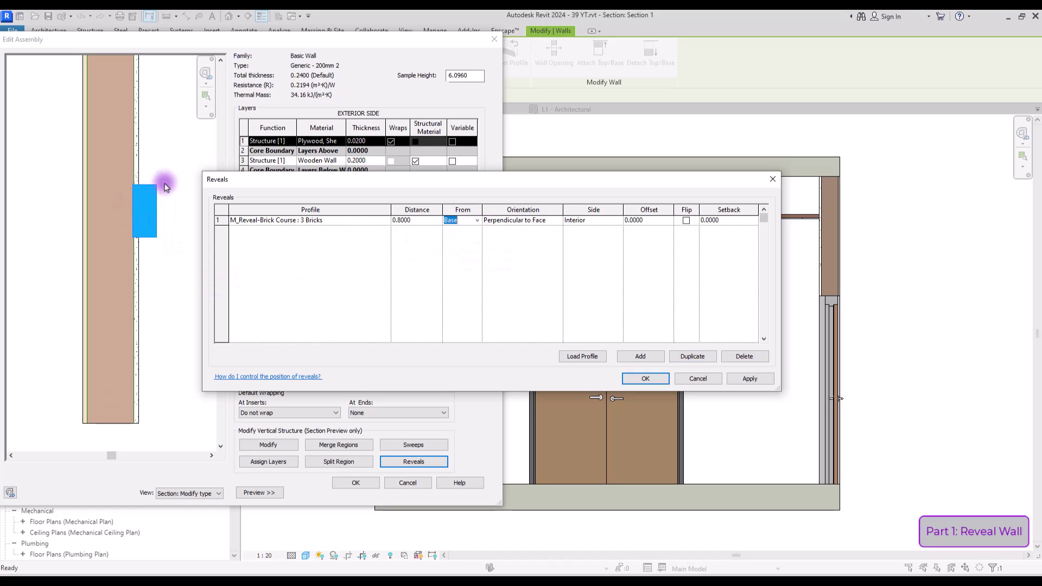
pyautogui.click(514, 260)
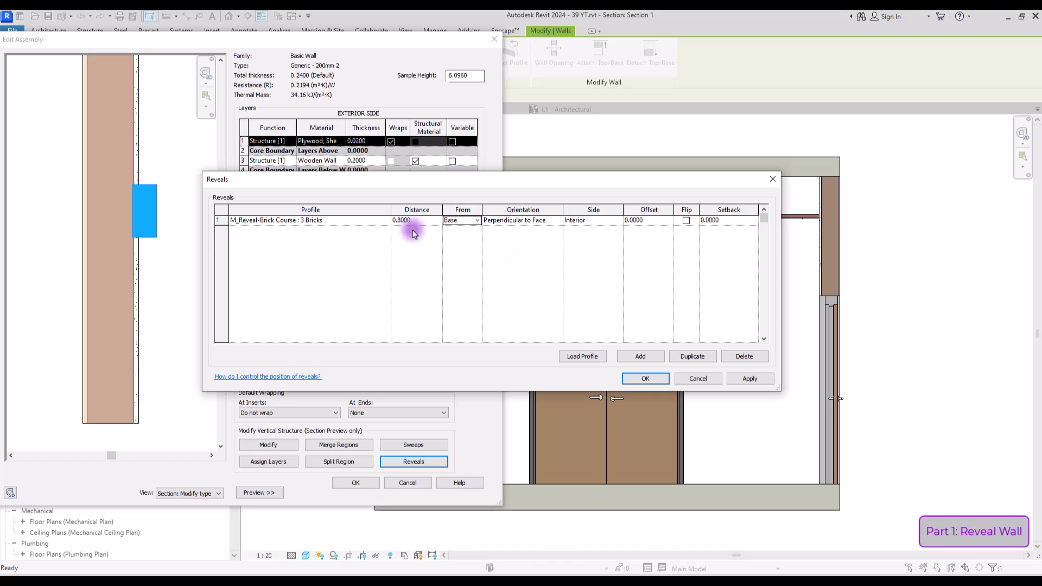
# Step: Set the reveal's offset to 0.05 and apply it
pyautogui.press('Tab')
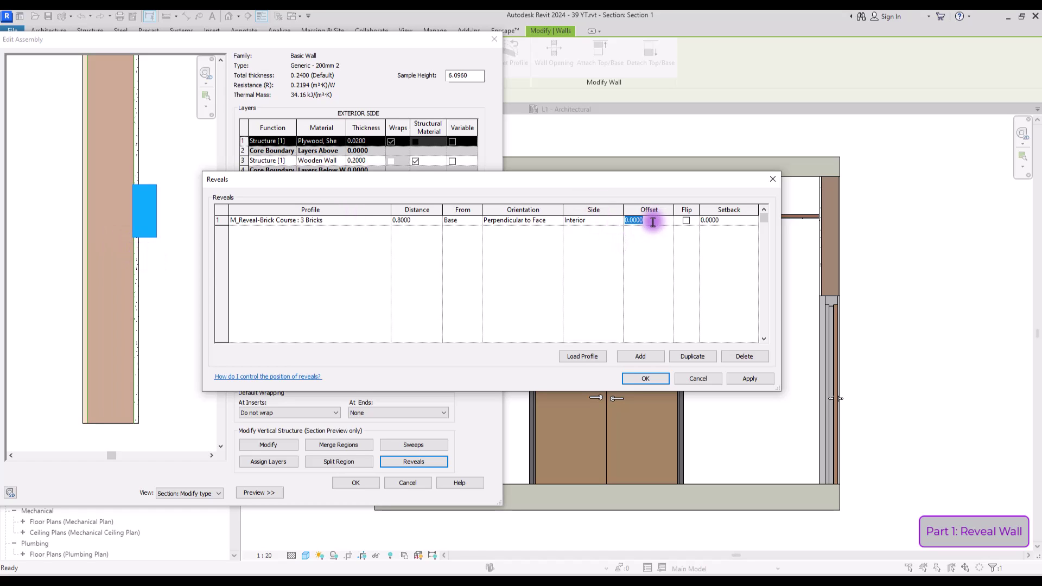
pyautogui.click(744, 378)
pyautogui.moveTo(125, 207); pyautogui.dragTo(144, 218)
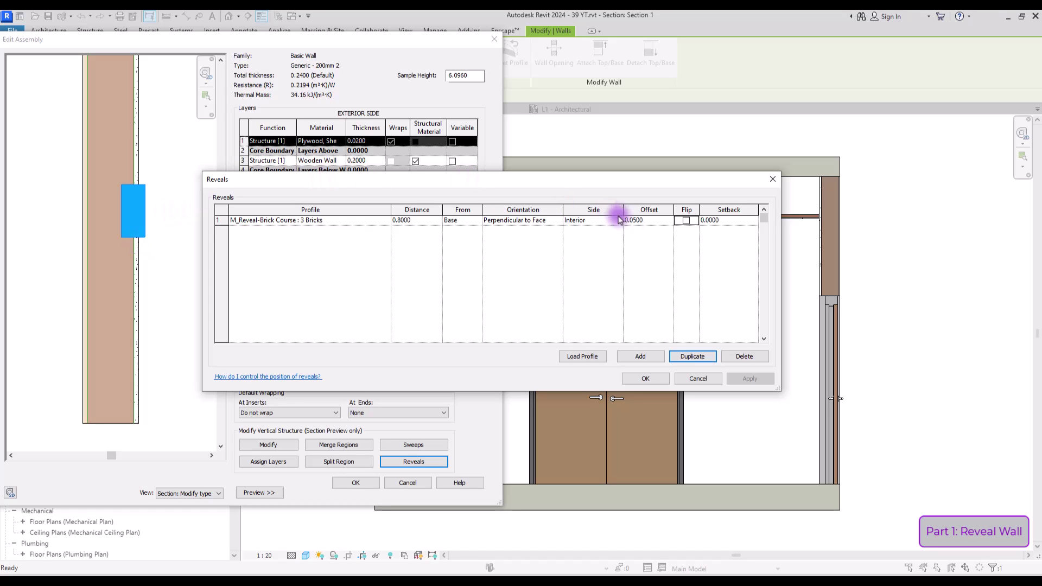
# Step: Try flipping the reveal profile in the preview and turn the flip off again
pyautogui.click(687, 223)
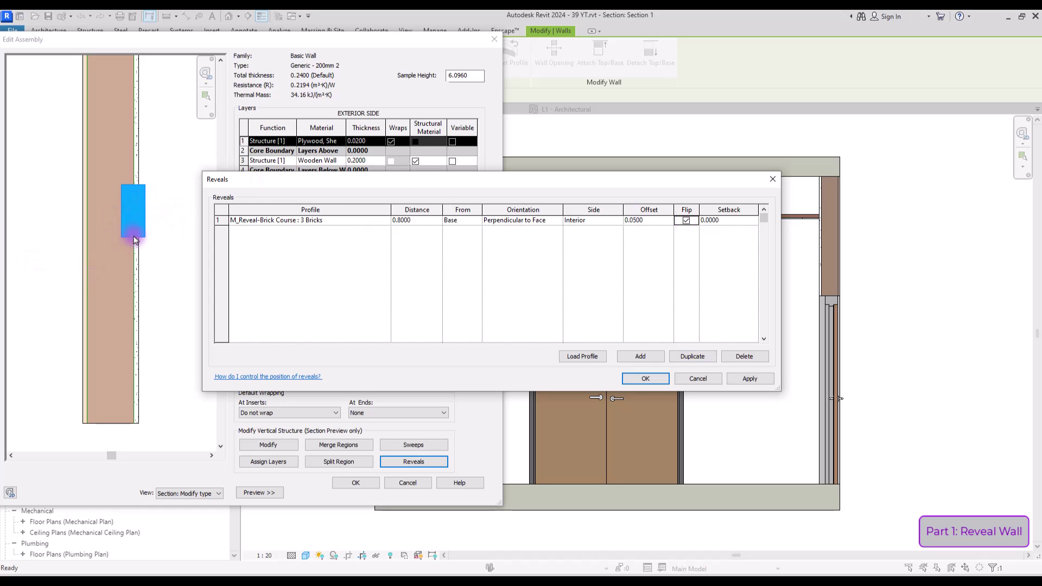
pyautogui.click(756, 381)
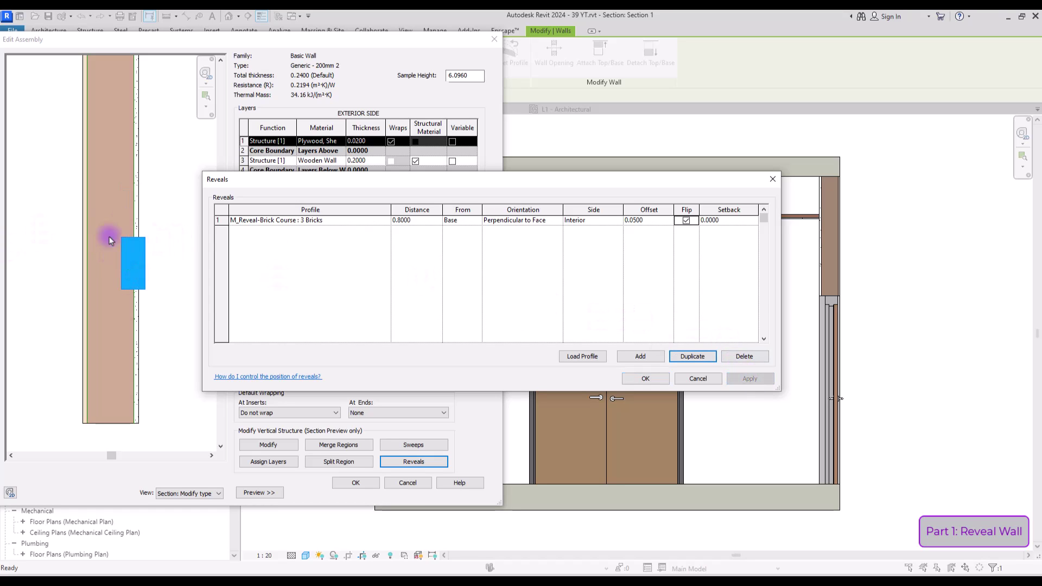
pyautogui.press('space')
pyautogui.click(751, 379)
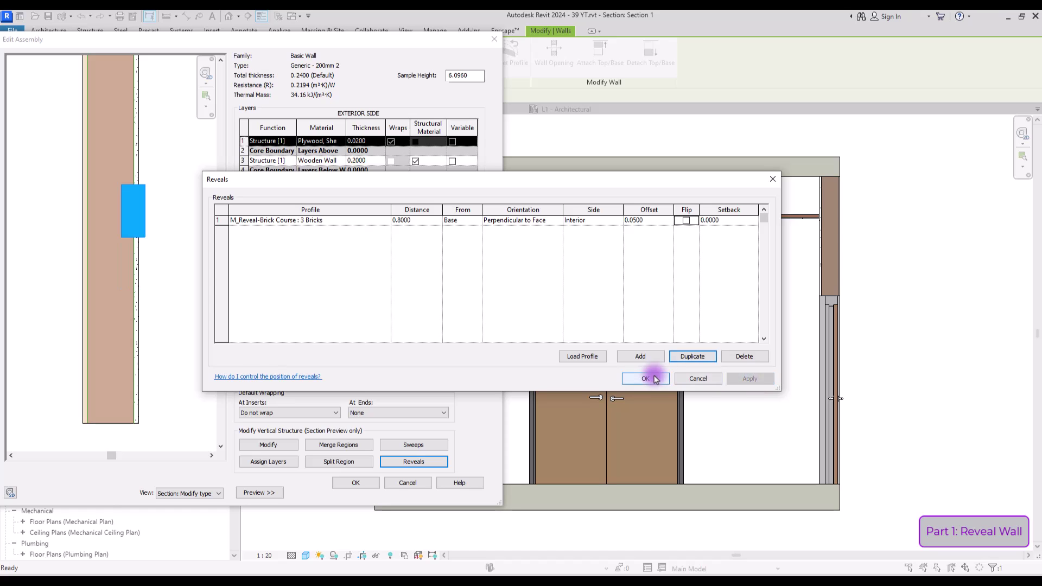
# Step: Accept the reveal, the wall assembly and the wall's type properties
pyautogui.click(656, 379)
pyautogui.click(357, 483)
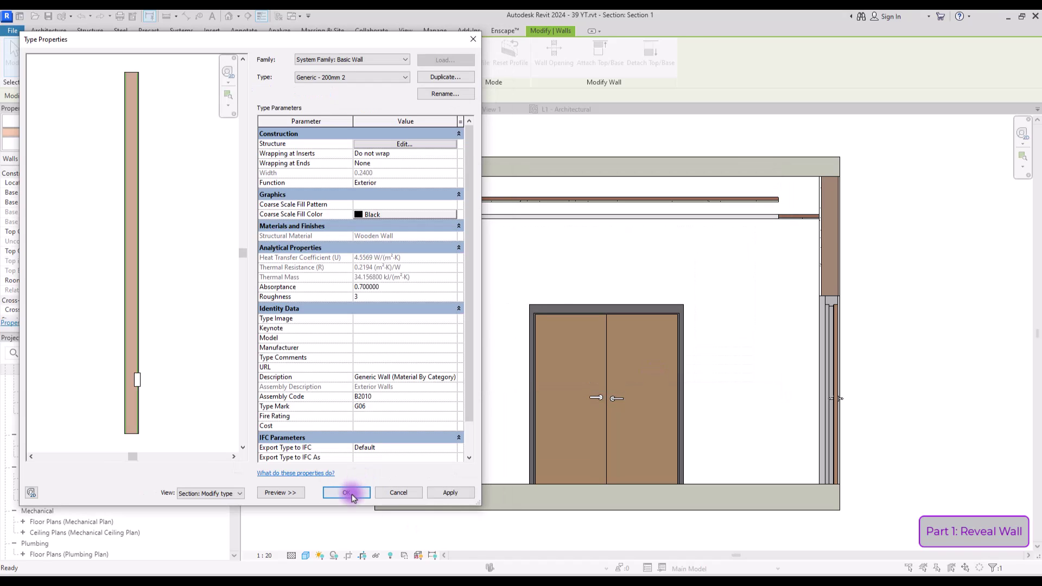
pyautogui.click(346, 492)
# Step: Examine the reveal cut along the wall in Section 1 and in the perspective view 3D View 1
pyautogui.scroll(5, 407, 291)
pyautogui.scroll(-3, 526, 298)
pyautogui.scroll(-1, 407, 309)
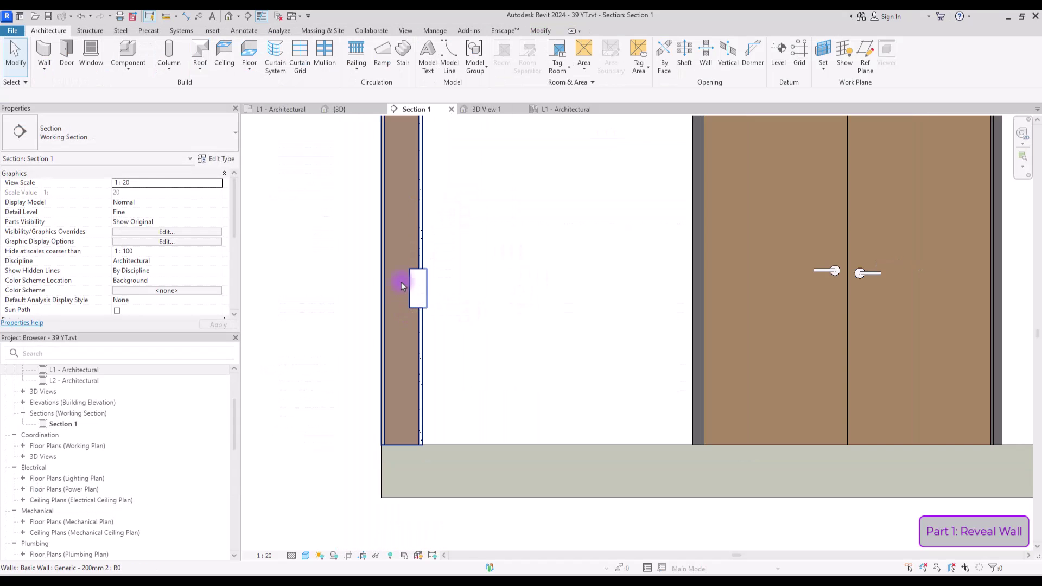
pyautogui.click(496, 110)
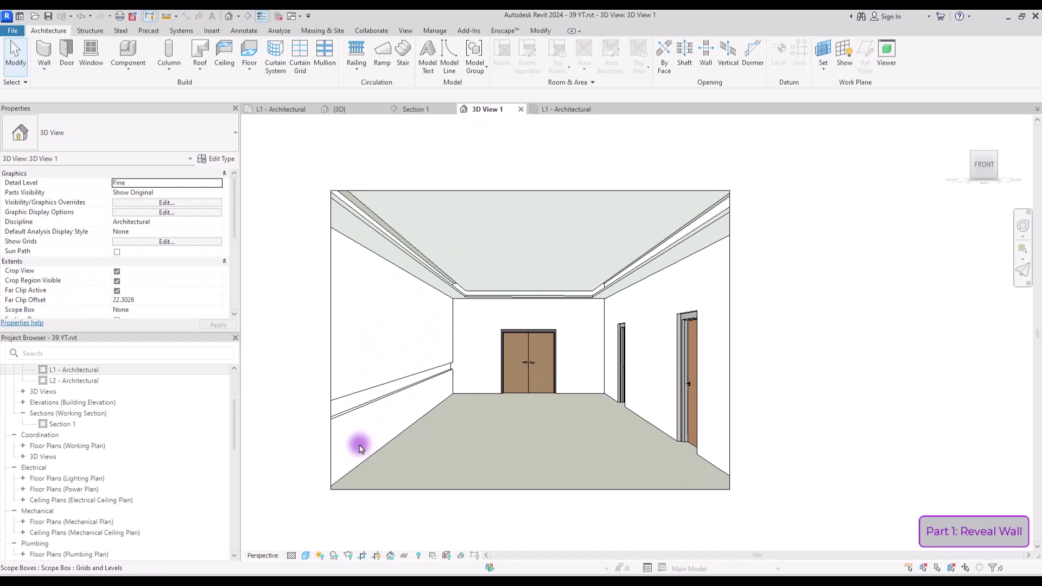
pyautogui.scroll(3, 366, 422)
pyautogui.scroll(2, 435, 361)
pyautogui.scroll(2, 635, 284)
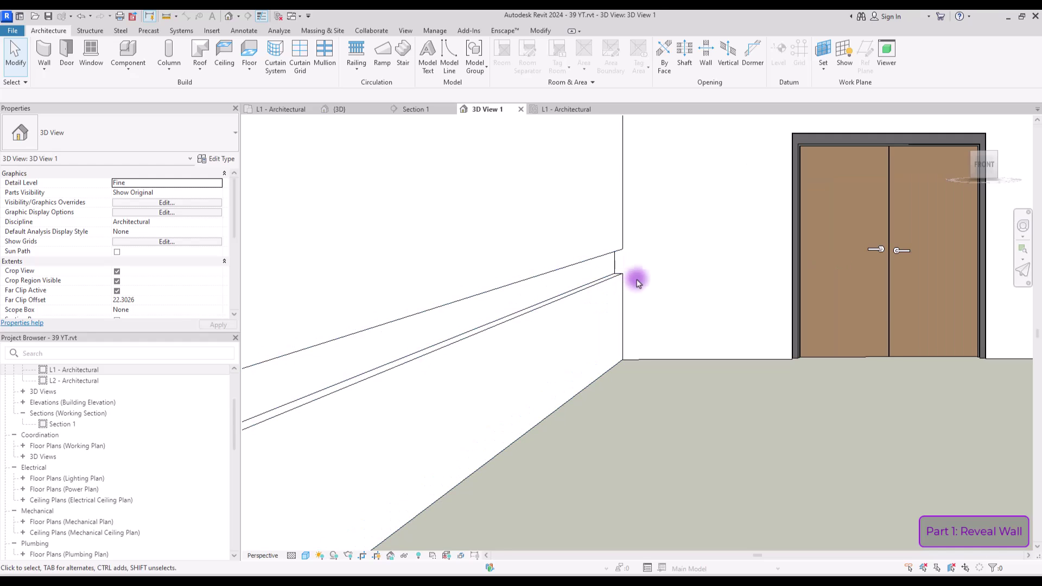
pyautogui.click(418, 109)
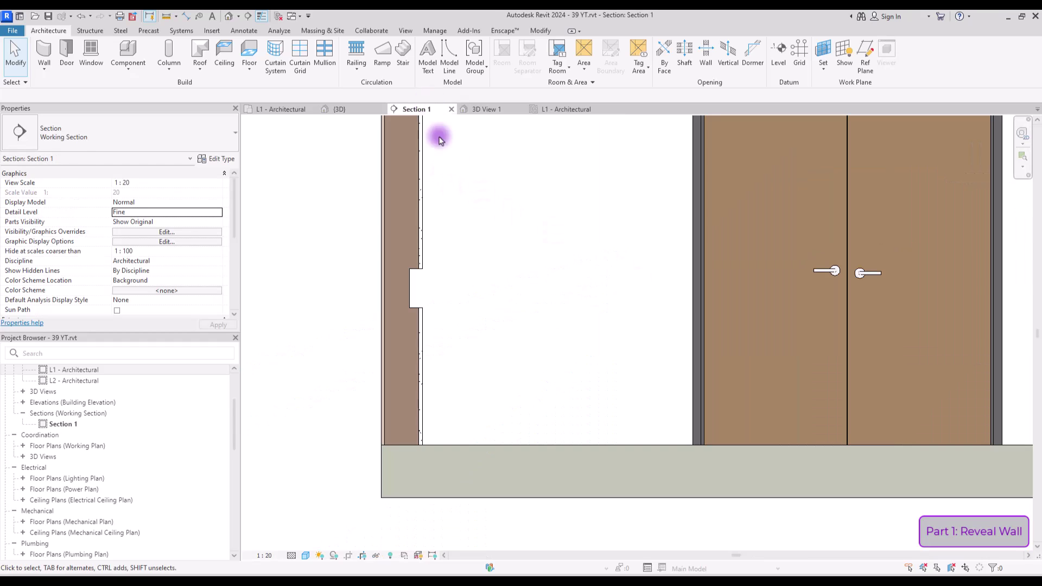
pyautogui.scroll(5, 422, 315)
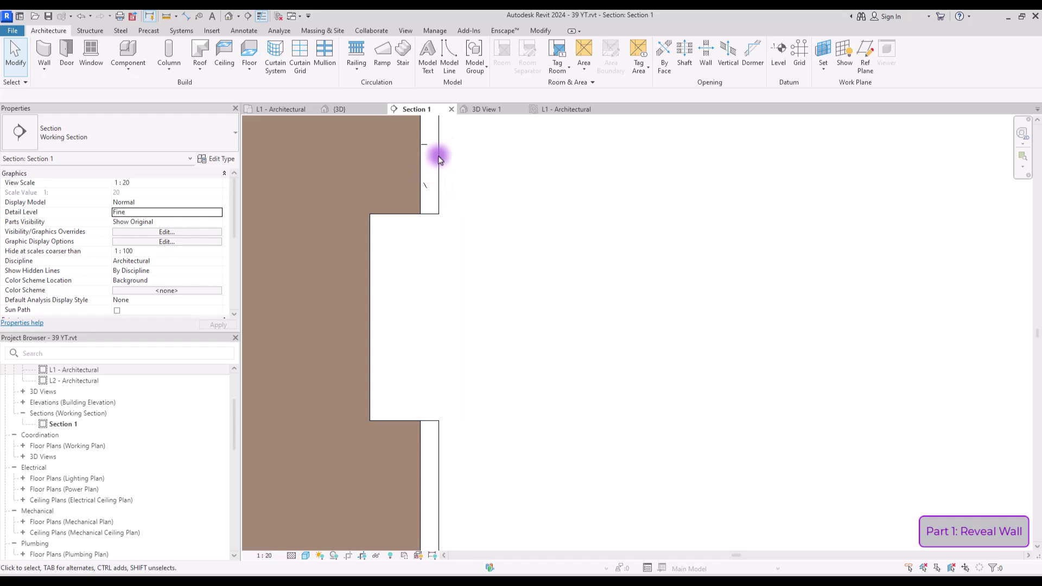
pyautogui.click(479, 108)
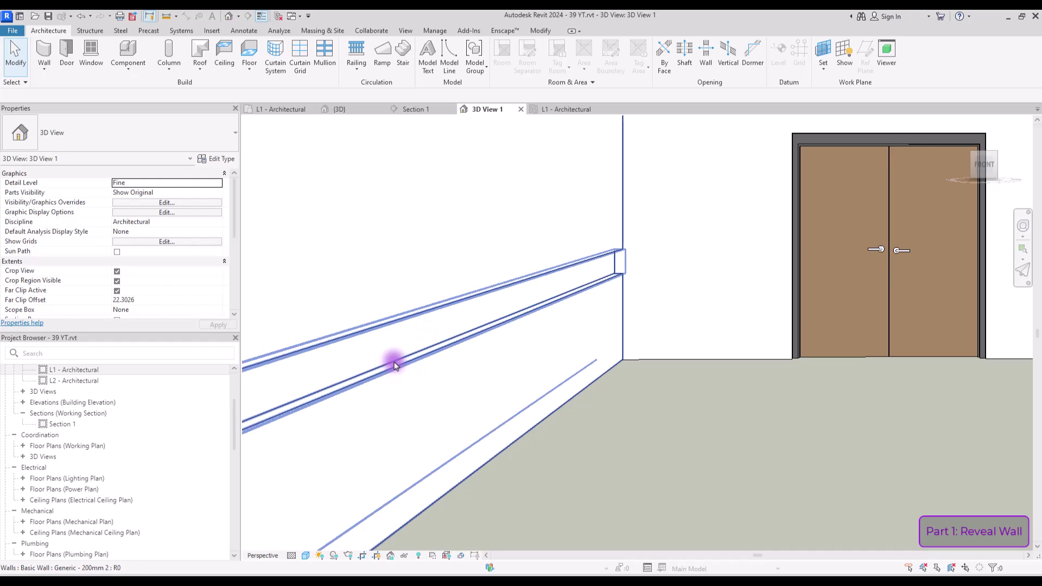
pyautogui.click(419, 111)
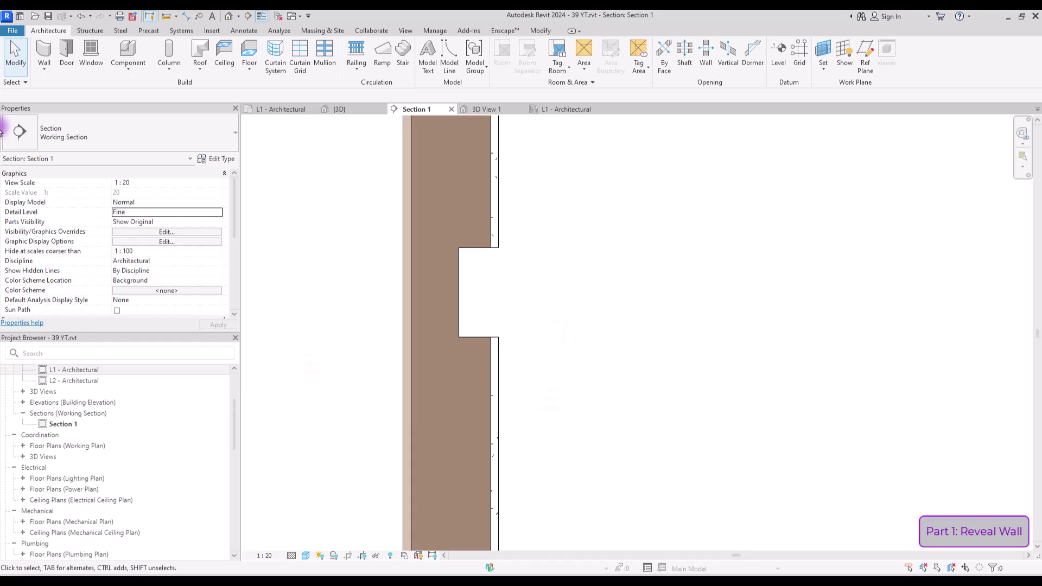
# Step: Create a new family from the Profile.rft template in the English-Imperial folder
pyautogui.click(12, 30)
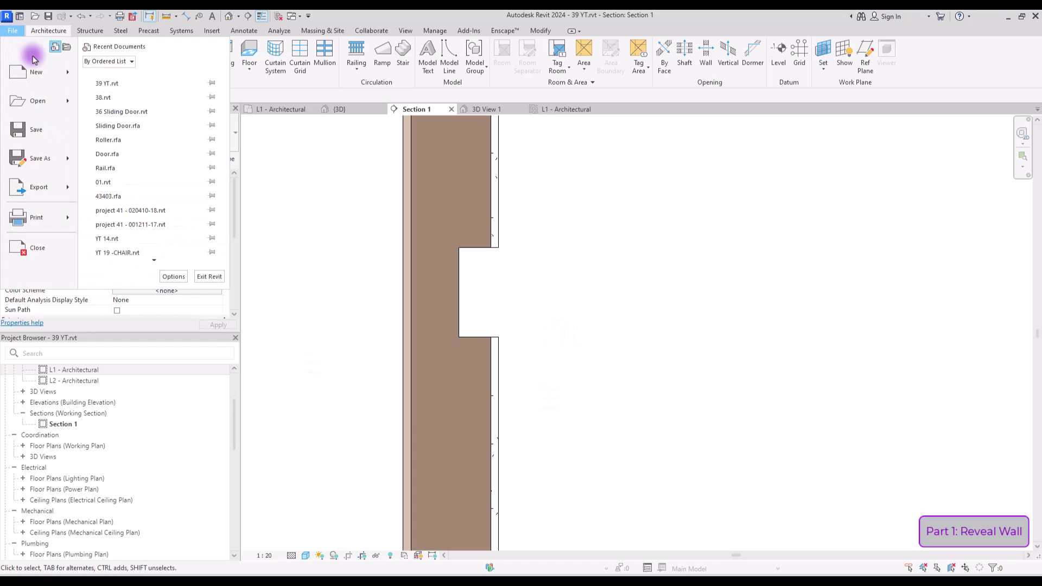
pyautogui.moveTo(67, 72)
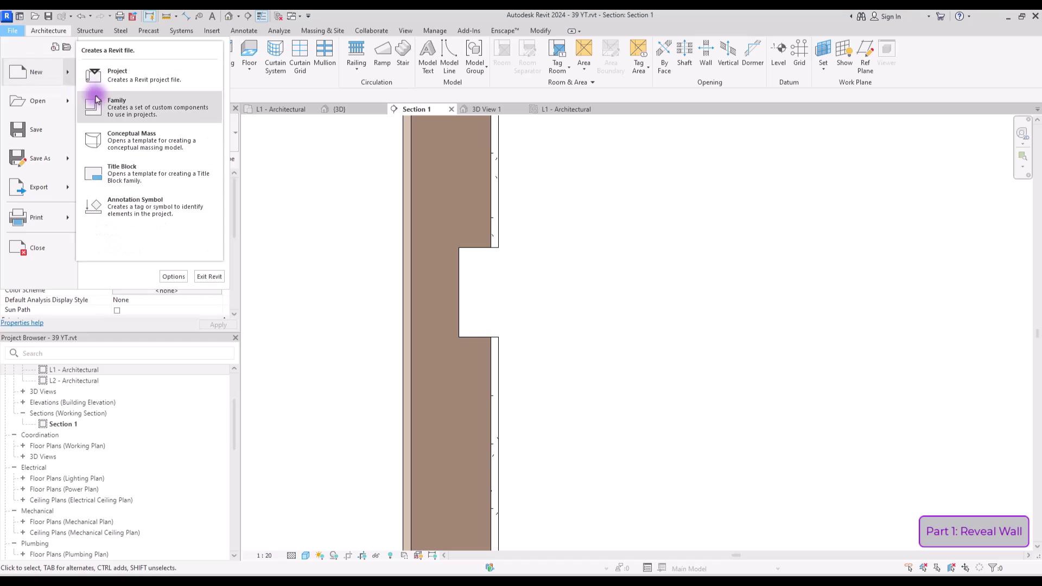
pyautogui.click(108, 98)
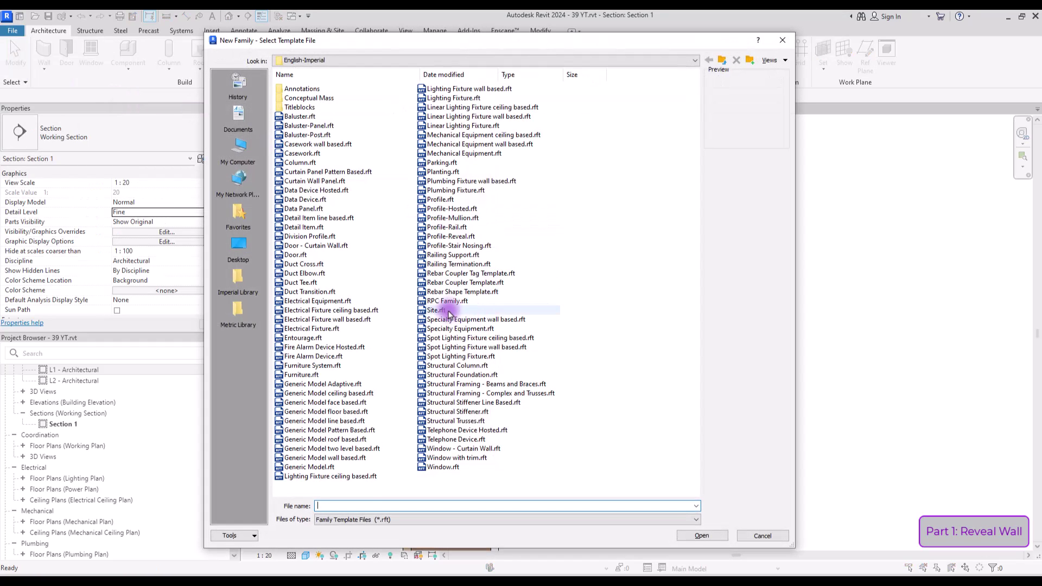
pyautogui.click(446, 202)
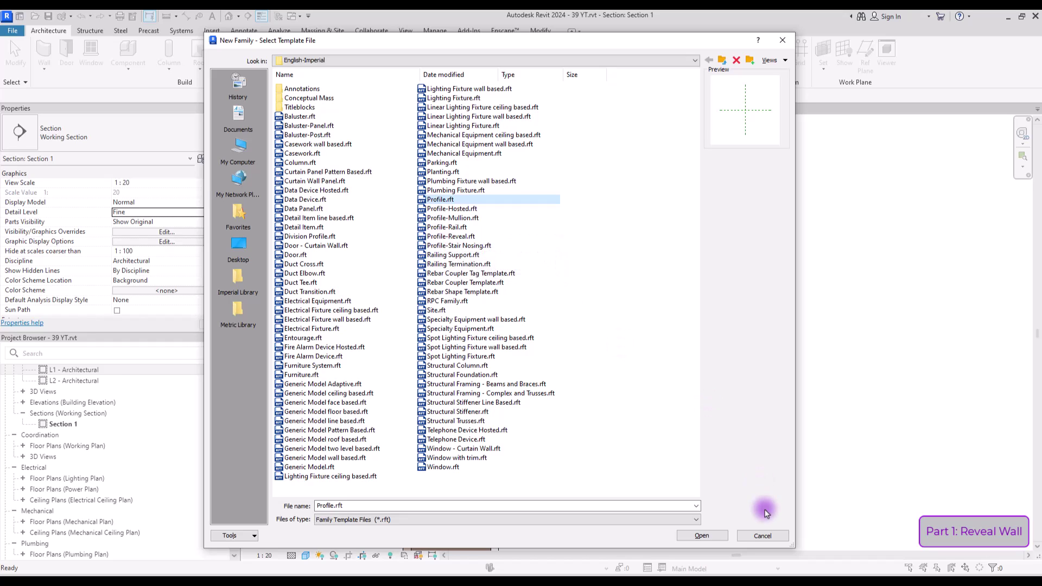
pyautogui.click(702, 535)
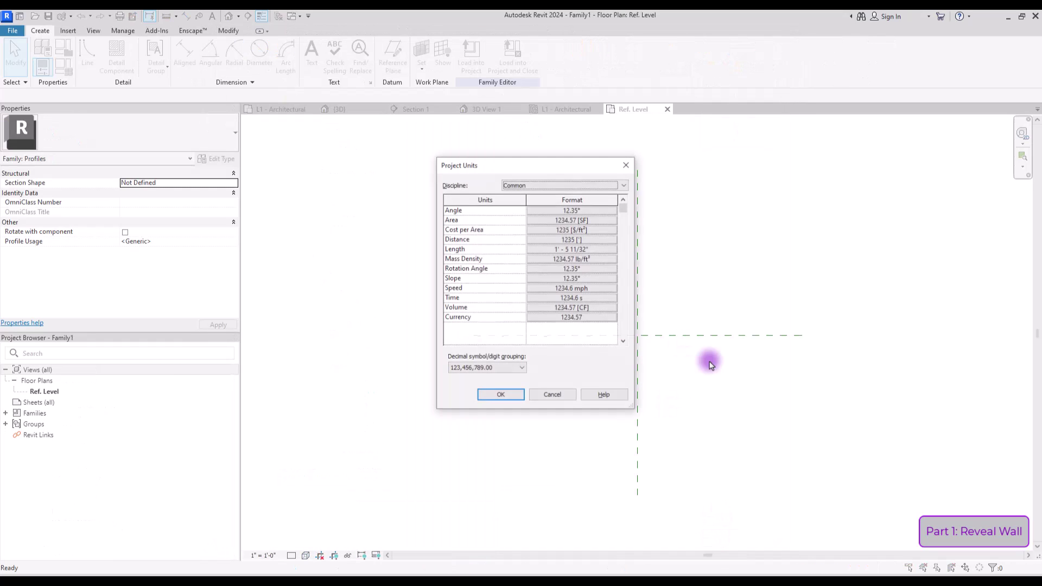
# Step: Change the length unit format in the new profile family's project units
pyautogui.click(571, 249)
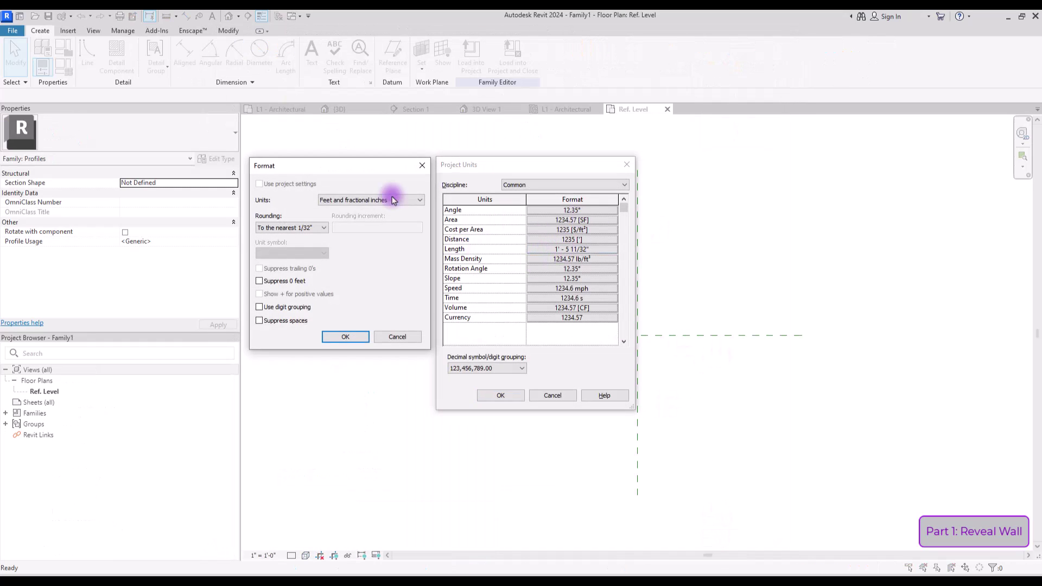
pyautogui.click(345, 337)
pyautogui.click(500, 395)
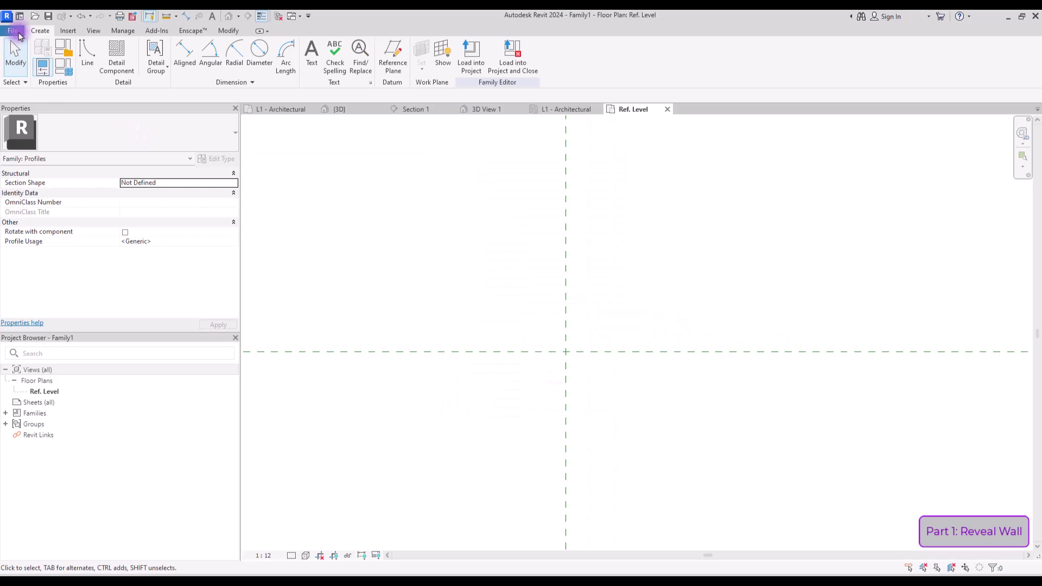
# Step: Sketch a closed L-shaped profile about 0.015 wide and high from the intersection of the two reference planes
pyautogui.click(86, 51)
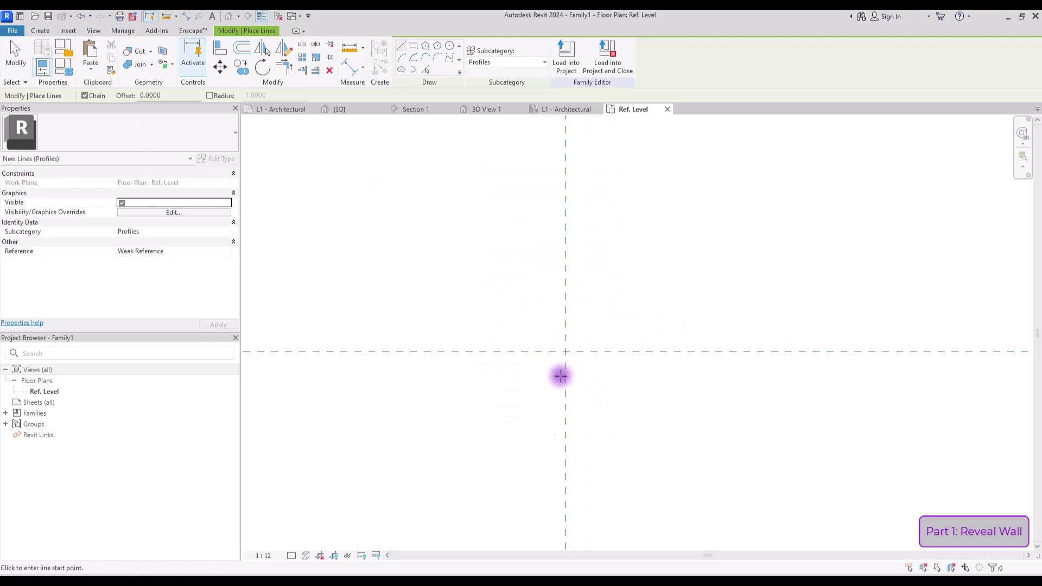
pyautogui.click(559, 349)
pyautogui.click(554, 328)
pyautogui.click(515, 328)
pyautogui.click(514, 340)
pyautogui.click(542, 341)
pyautogui.click(541, 368)
pyautogui.click(555, 367)
pyautogui.press('Escape')
pyautogui.press('Escape')
# Step: Add two vertical and two horizontal reference planes along the outer and inner edges of the L-shaped profile
pyautogui.scroll(5, 550, 364)
pyautogui.scroll(-1, 435, 213)
pyautogui.click(41, 31)
pyautogui.click(395, 49)
pyautogui.click(454, 136)
pyautogui.click(454, 523)
pyautogui.click(283, 252)
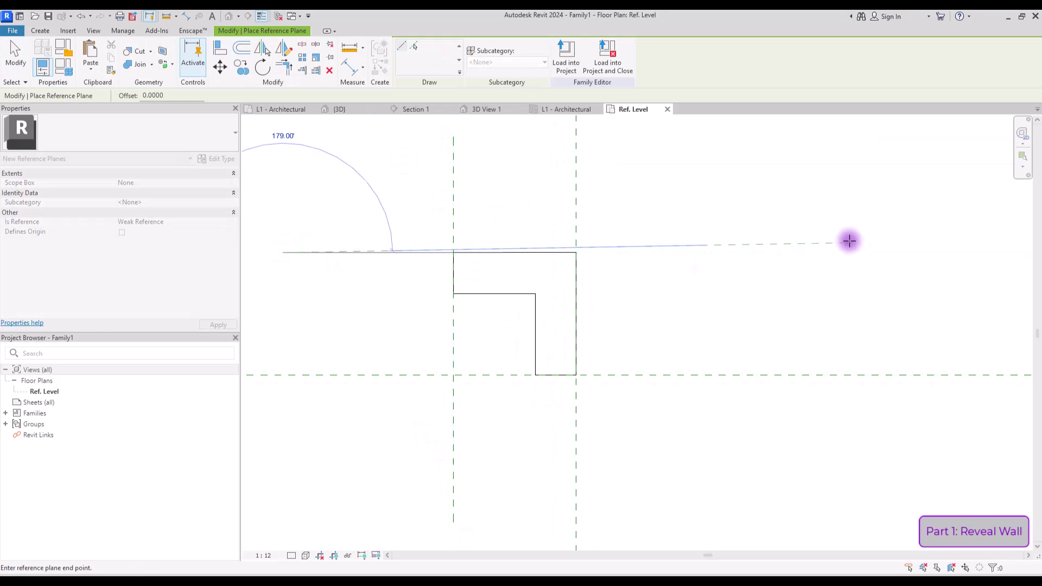
pyautogui.click(872, 252)
pyautogui.click(525, 137)
pyautogui.click(525, 444)
pyautogui.click(319, 296)
pyautogui.click(840, 295)
# Step: Align the edges of the L-shaped profile to the reference planes
pyautogui.press('z')
pyautogui.press('f')
pyautogui.click(219, 47)
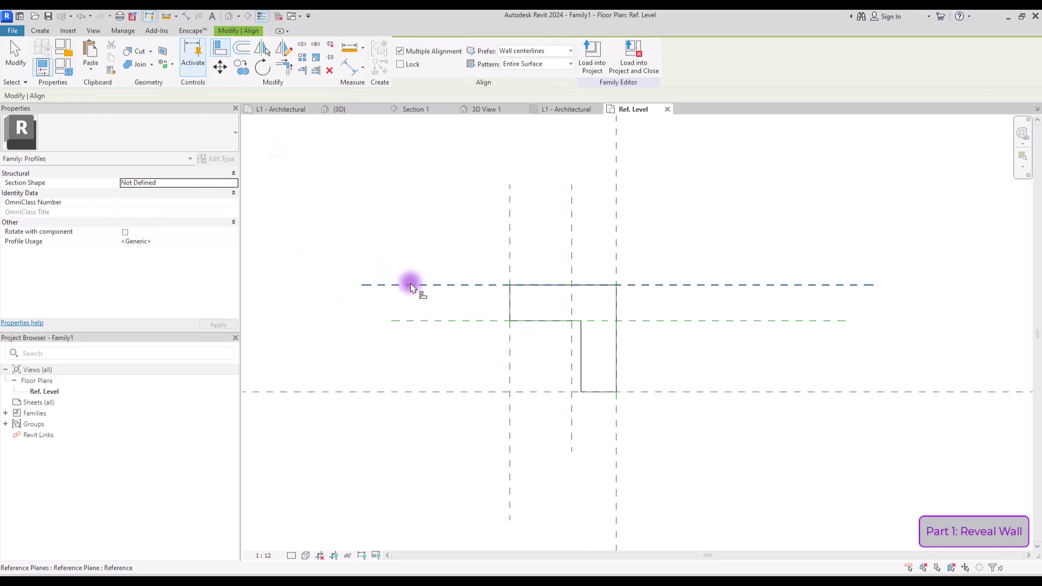
pyautogui.click(411, 286)
pyautogui.click(525, 285)
pyautogui.click(504, 255)
pyautogui.click(510, 298)
pyautogui.click(526, 320)
pyautogui.click(570, 348)
pyautogui.click(581, 347)
pyautogui.click(541, 392)
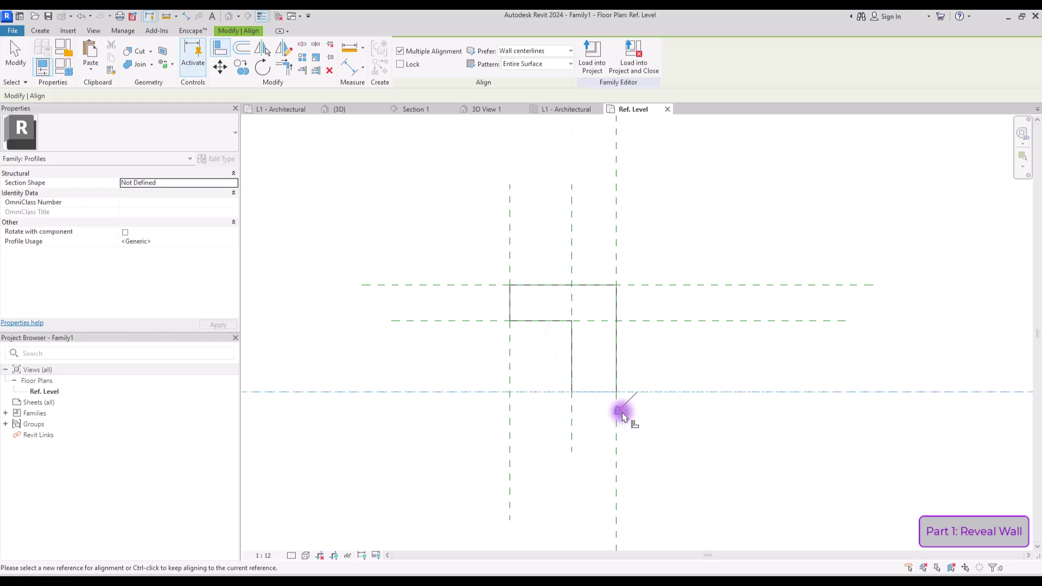
pyautogui.press('Escape')
pyautogui.press('Escape')
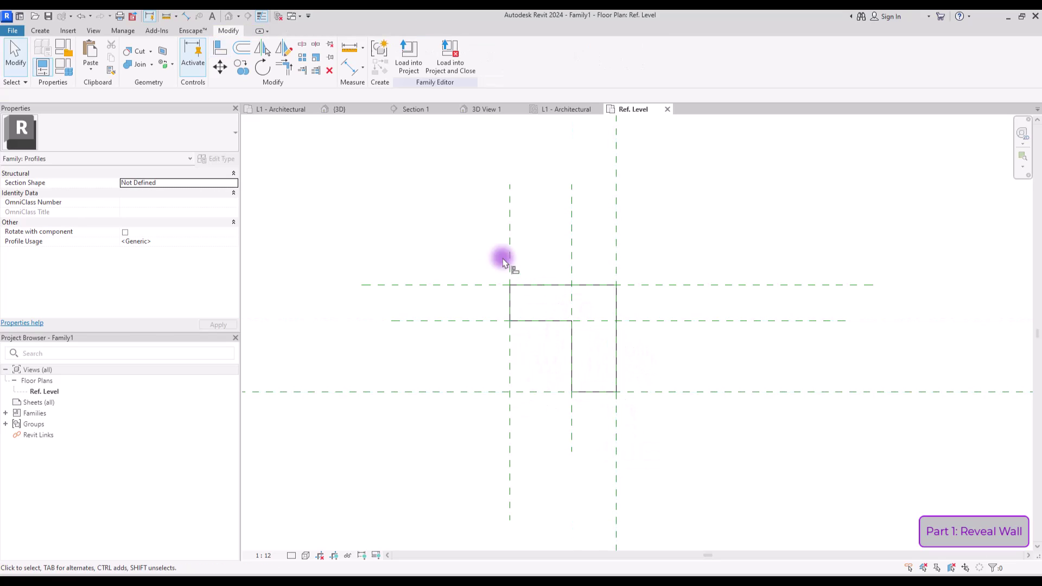
# Step: Dimension the profile's overall width and height between the outer reference planes and set the view scale to 1:2
pyautogui.click(346, 71)
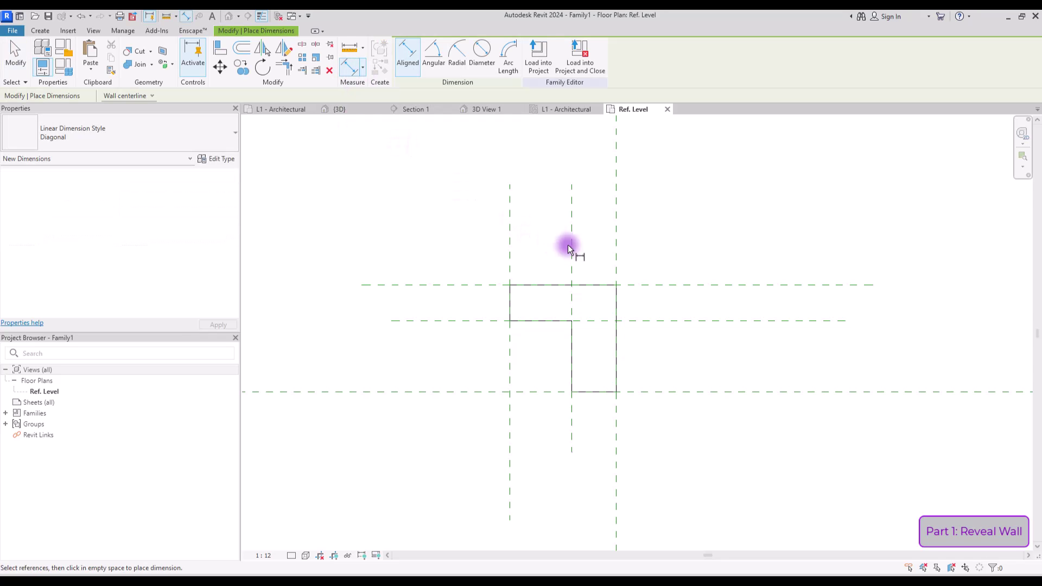
pyautogui.click(509, 245)
pyautogui.scroll(-3, 457, 283)
pyautogui.scroll(4, 406, 302)
pyautogui.click(716, 252)
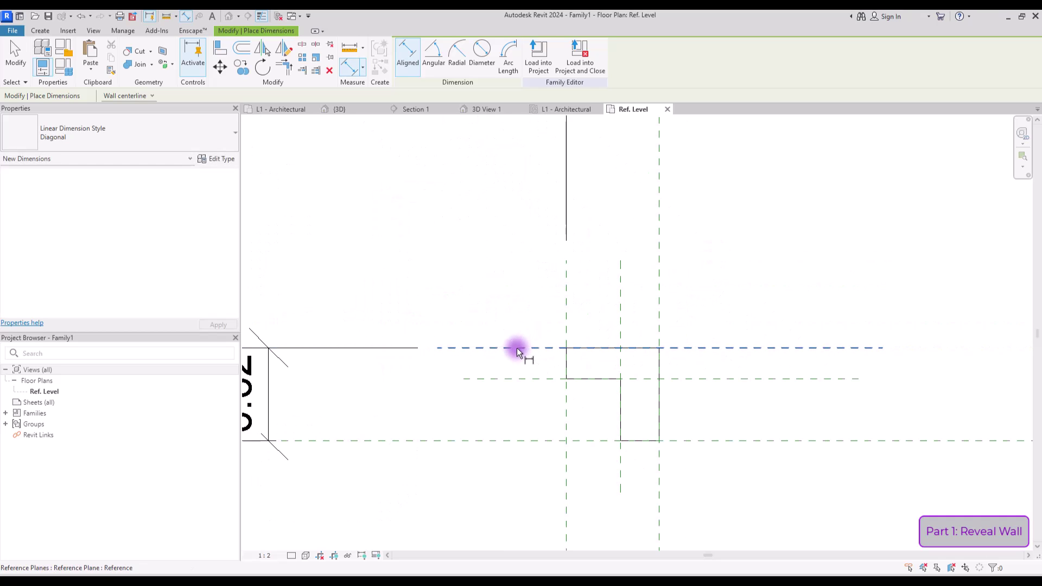
# Step: Dimension the thickness of the profile's horizontal and vertical legs between their reference planes
pyautogui.click(517, 378)
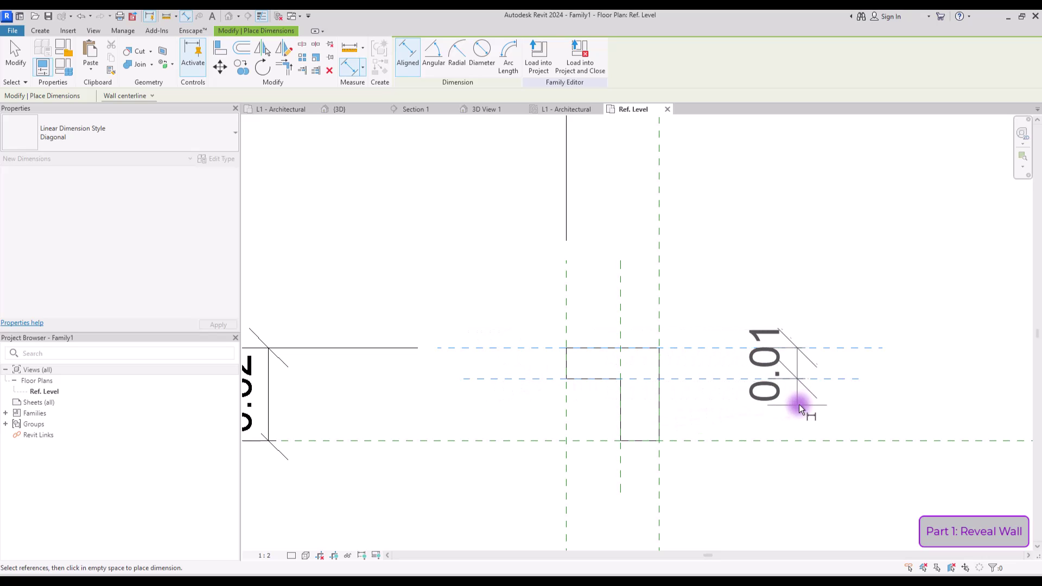
pyautogui.click(845, 383)
pyautogui.click(623, 298)
pyautogui.click(659, 278)
pyautogui.click(660, 276)
pyautogui.press('Escape')
# Step: Label the overall width dimension with a new type parameter W and the overall height dimension with H
pyautogui.scroll(-2, 718, 236)
pyautogui.click(577, 180)
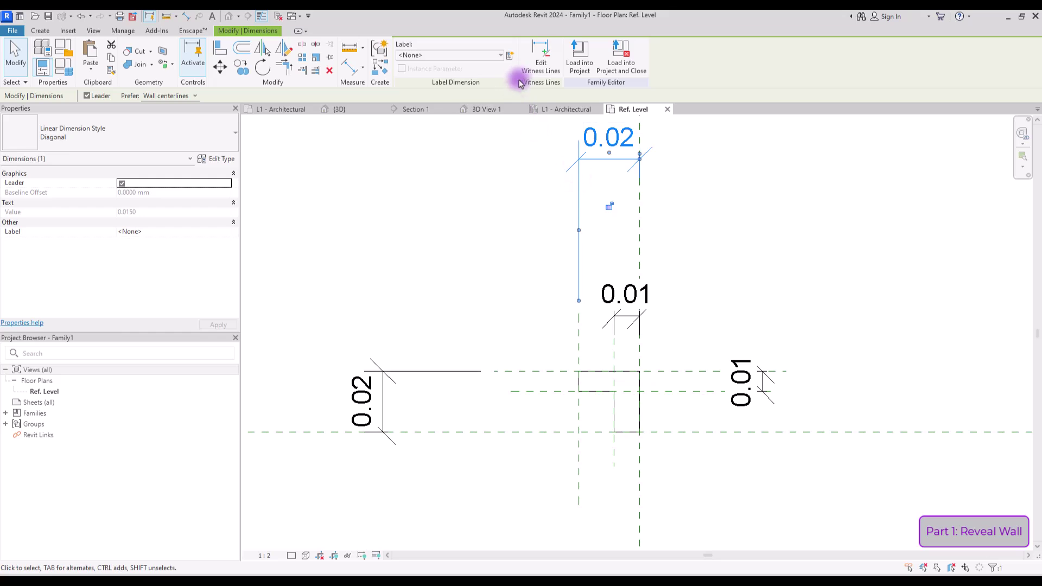
pyautogui.click(510, 55)
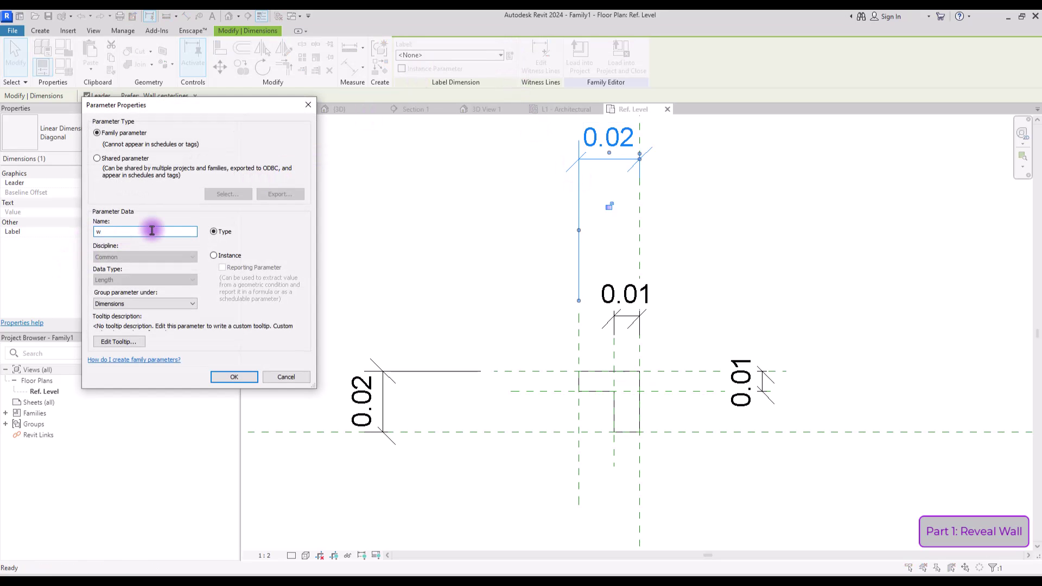
pyautogui.press('Return')
pyautogui.click(422, 371)
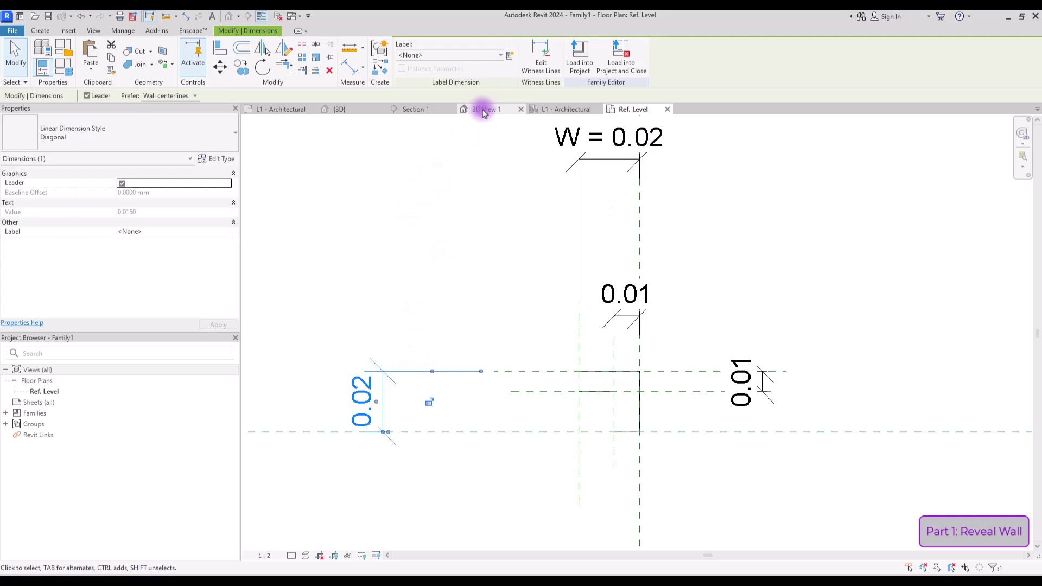
pyautogui.click(510, 55)
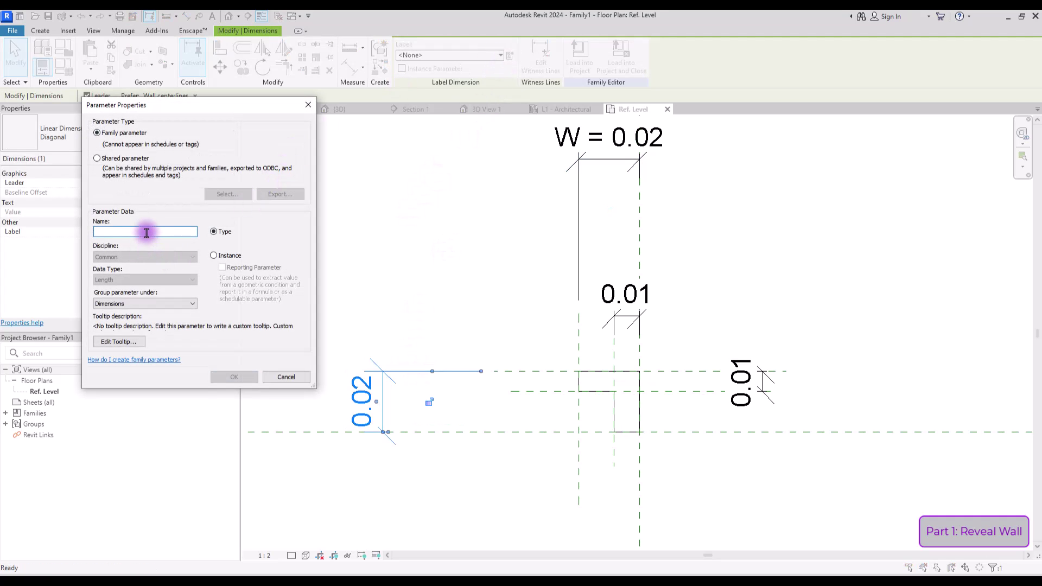
pyautogui.write('H')
pyautogui.click(239, 377)
pyautogui.click(345, 302)
# Step: Label the vertical leg's thickness dimension with a new parameter W1 and the horizontal leg's with H1
pyautogui.click(591, 327)
pyautogui.click(510, 55)
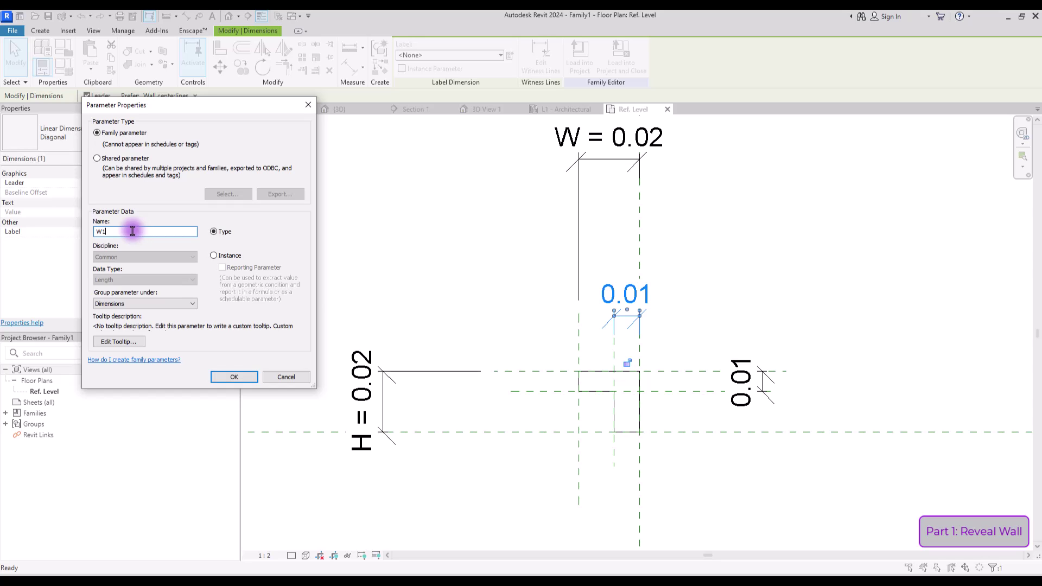
pyautogui.click(236, 377)
pyautogui.click(748, 375)
pyautogui.click(510, 55)
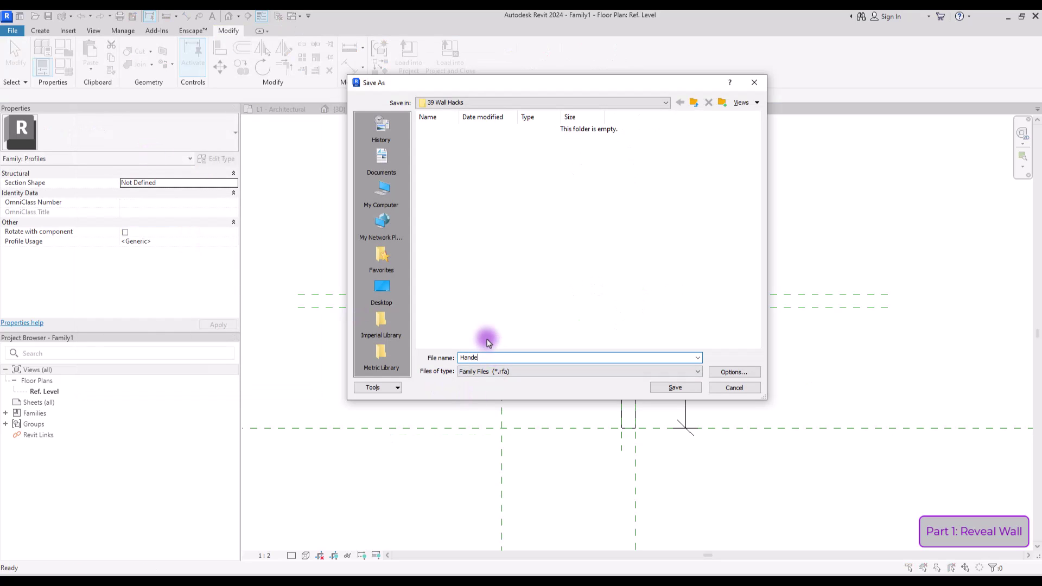
# Step: Save the profile family as Handel in the 39 Wall Hacks folder, editing its maximum backups, and load it into the 39 YT project
pyautogui.moveTo(512, 354); pyautogui.dragTo(432, 359)
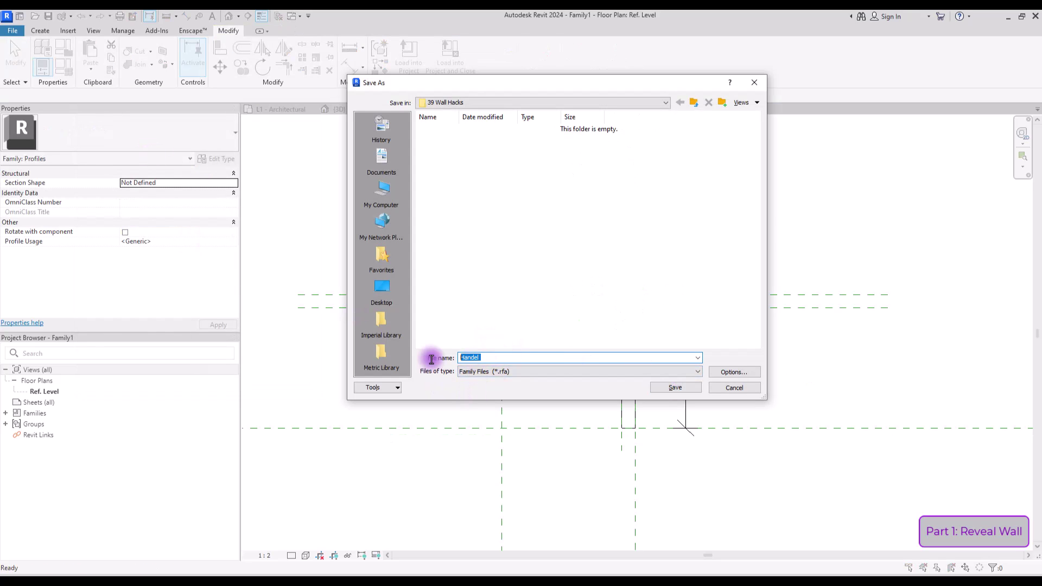
pyautogui.click(739, 375)
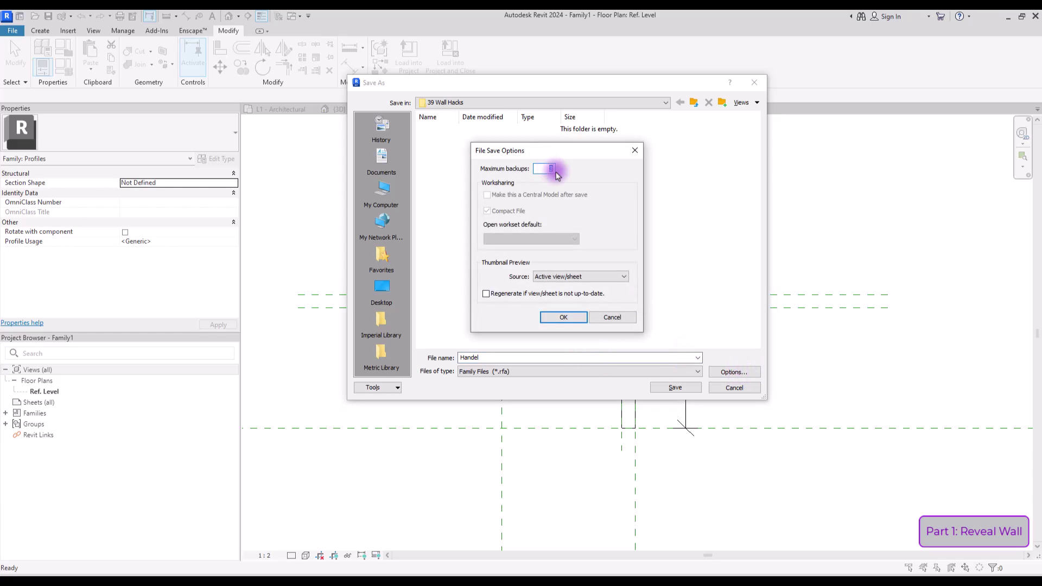
pyautogui.press('Return')
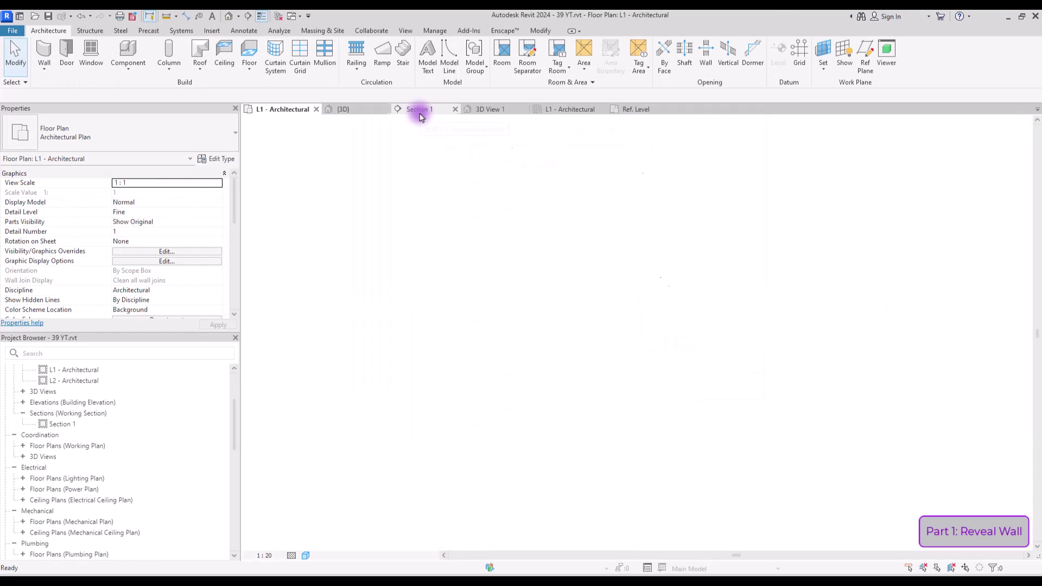
# Step: Add a wall sweep with the Handel profile to the assembly of the Generic - 200mm 2 wall shown in Section 1
pyautogui.click(419, 109)
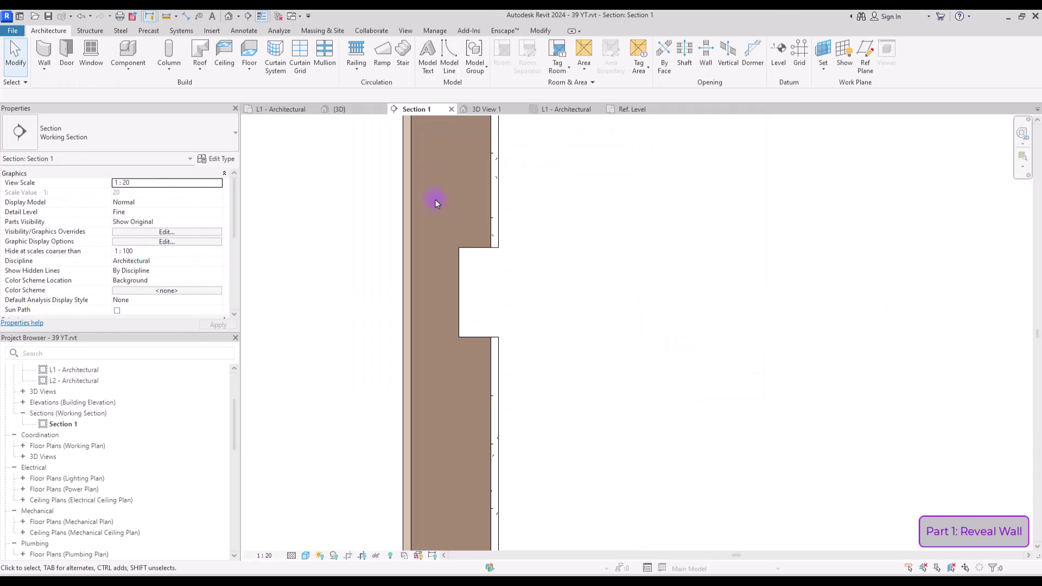
pyautogui.click(499, 197)
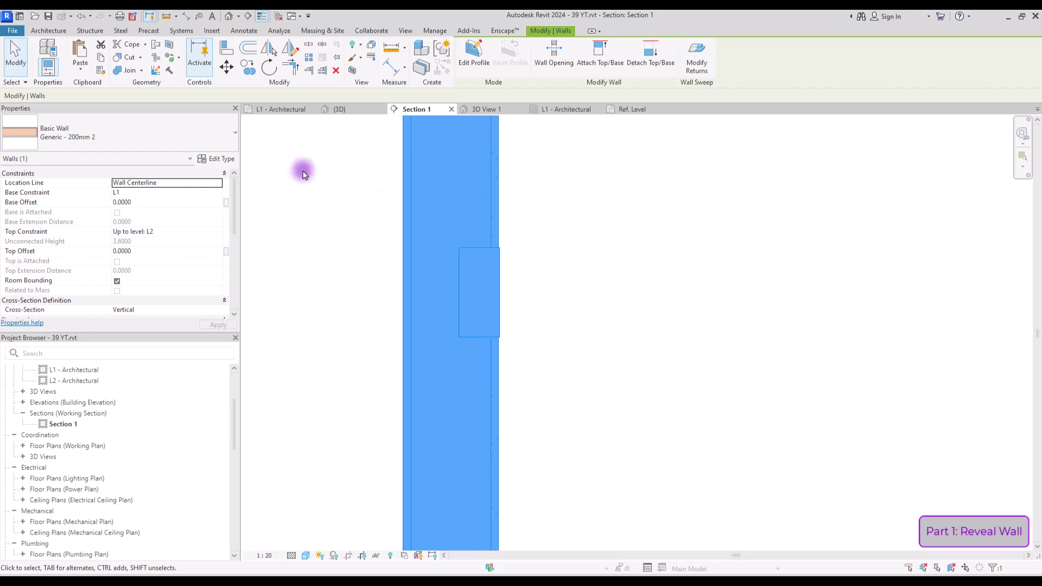
pyautogui.click(207, 160)
pyautogui.click(307, 144)
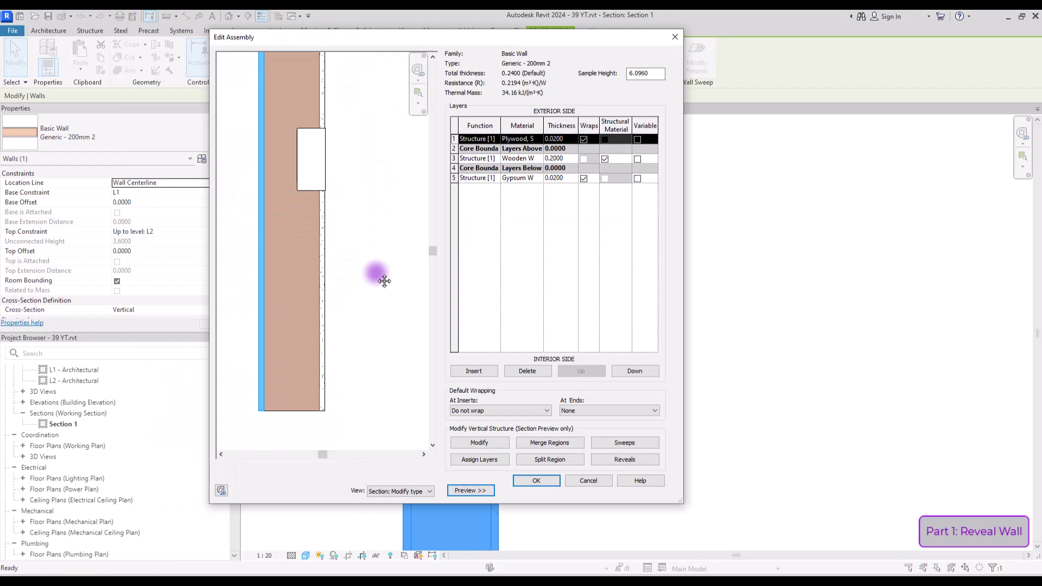
pyautogui.click(636, 444)
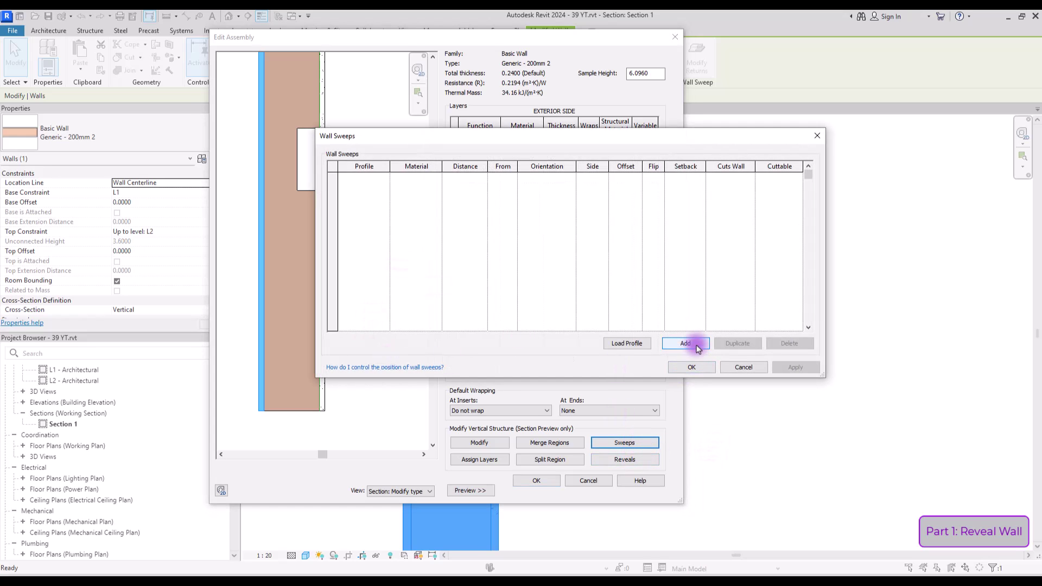
pyautogui.click(697, 346)
pyautogui.click(381, 177)
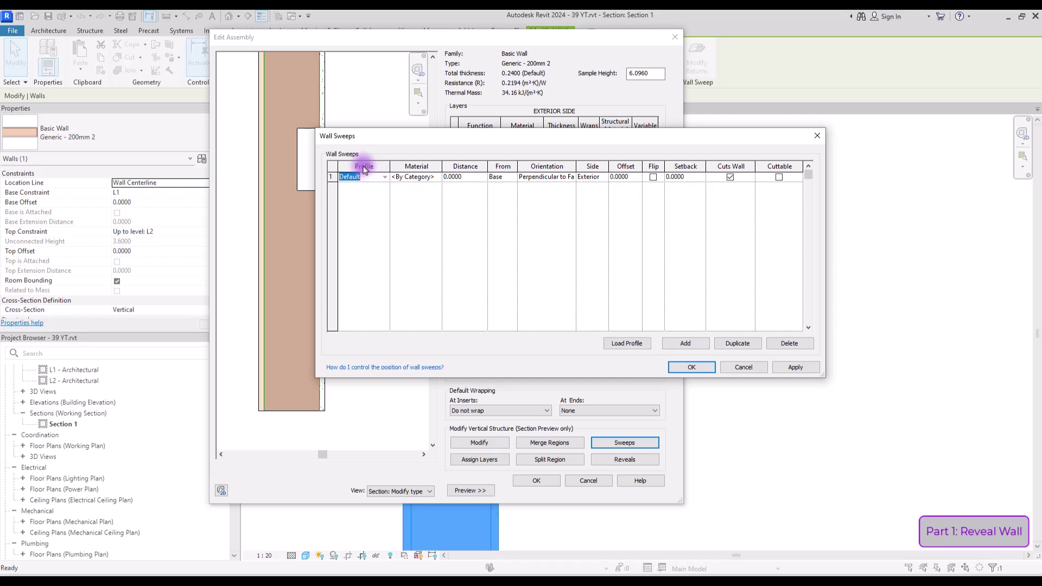
pyautogui.click(386, 178)
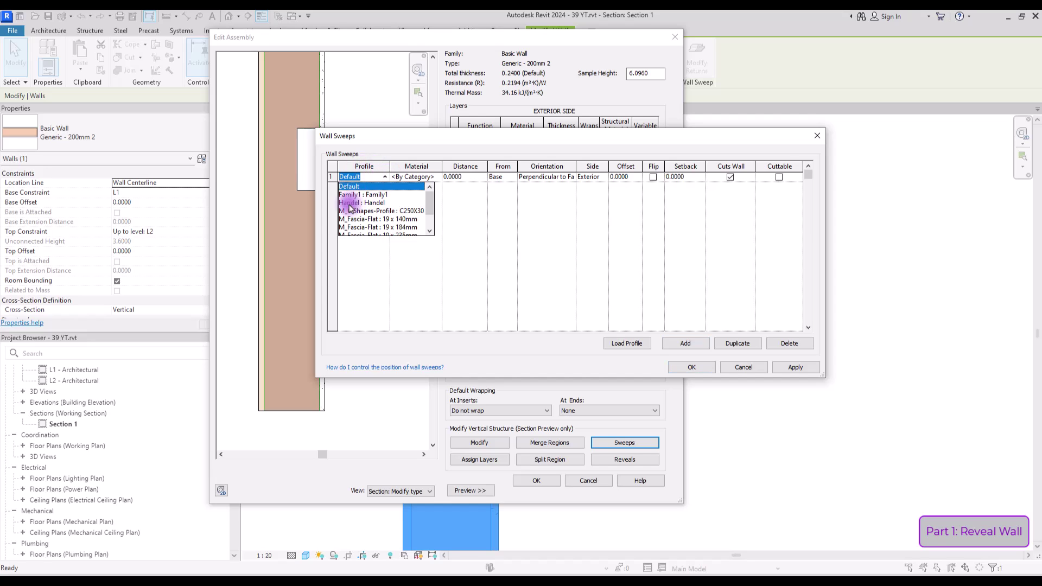
pyautogui.click(358, 203)
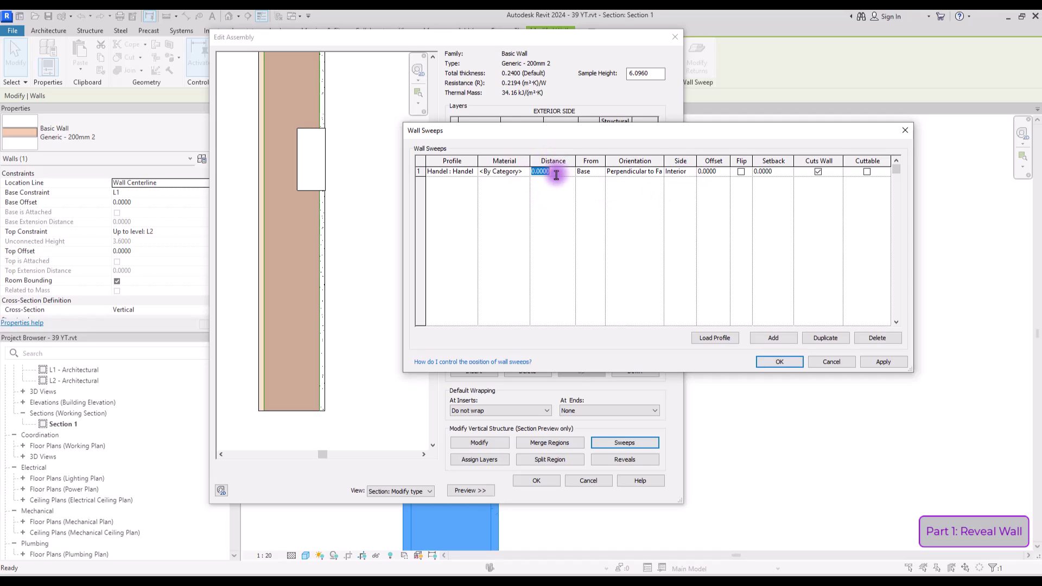
# Step: Place the Handel sweep on the interior side at a distance of 0.8 from the base and apply it
pyautogui.press('BackSpace')
pyautogui.write('8')
pyautogui.click(638, 253)
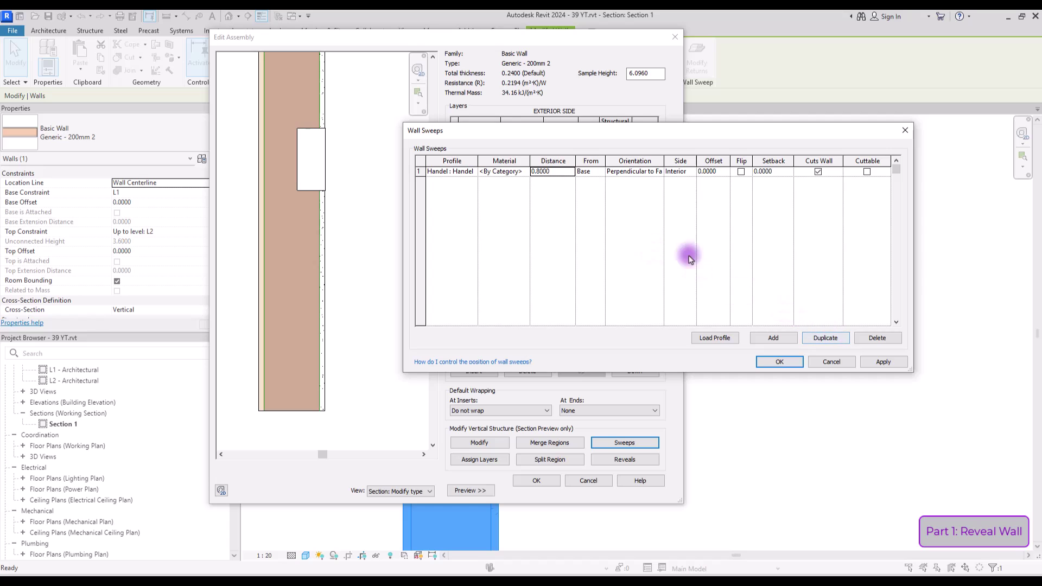
pyautogui.click(885, 362)
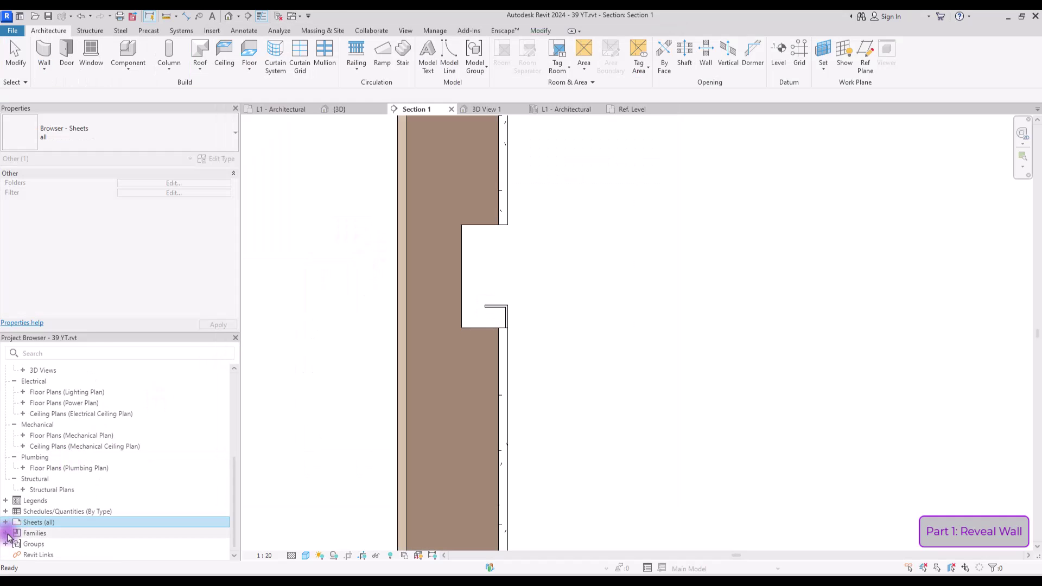
# Step: Set the loaded Handel profile type's dimensions to H 0.1, H1 0.01 and W1 0.01
pyautogui.click(10, 531)
pyautogui.scroll(-10, 100, 423)
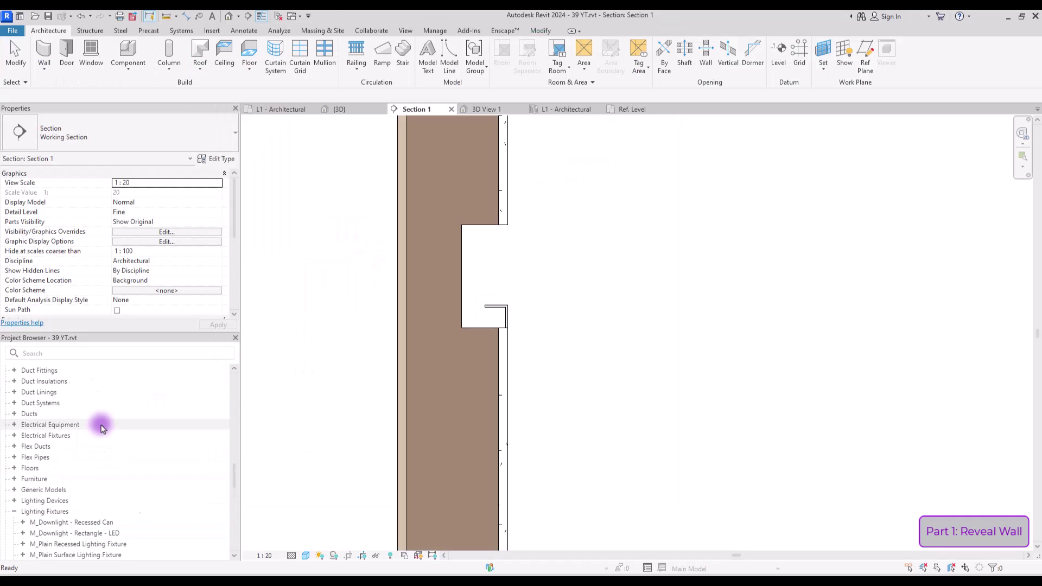
pyautogui.click(14, 457)
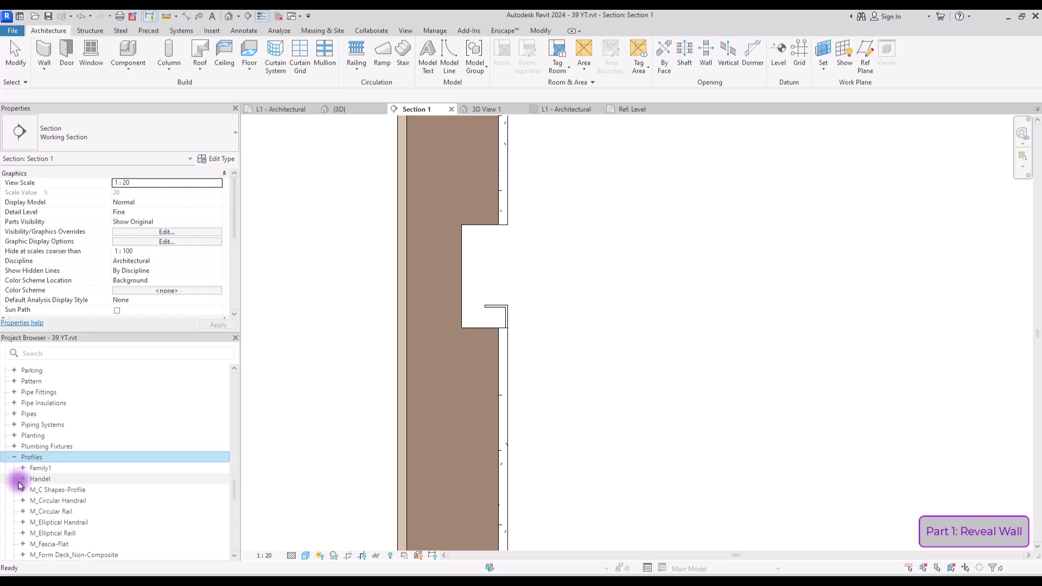
pyautogui.doubleClick(40, 478)
pyautogui.doubleClick(82, 489)
pyautogui.moveTo(595, 35); pyautogui.dragTo(863, 59)
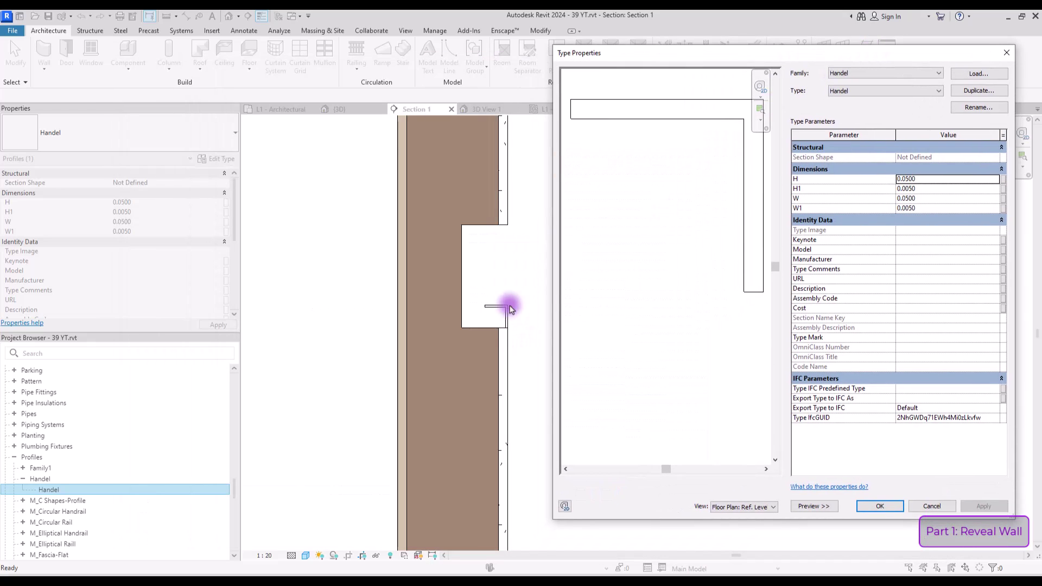
pyautogui.click(905, 182)
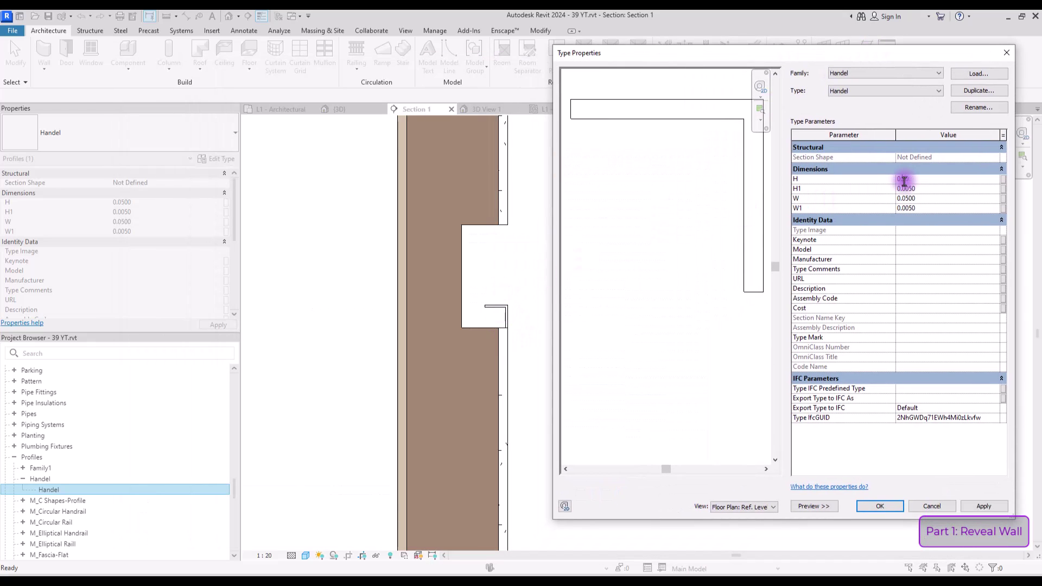
pyautogui.click(913, 201)
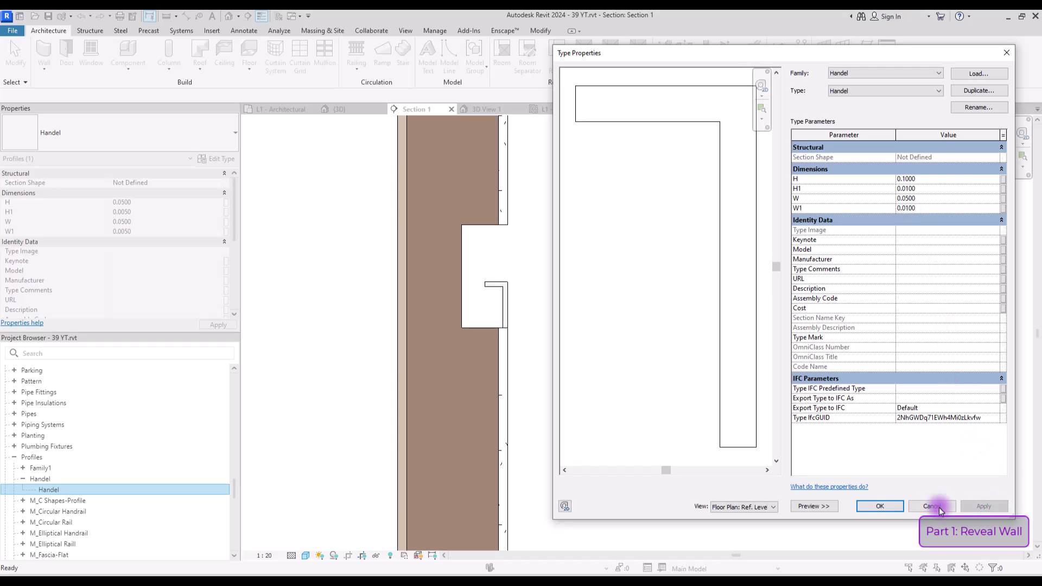
pyautogui.click(880, 506)
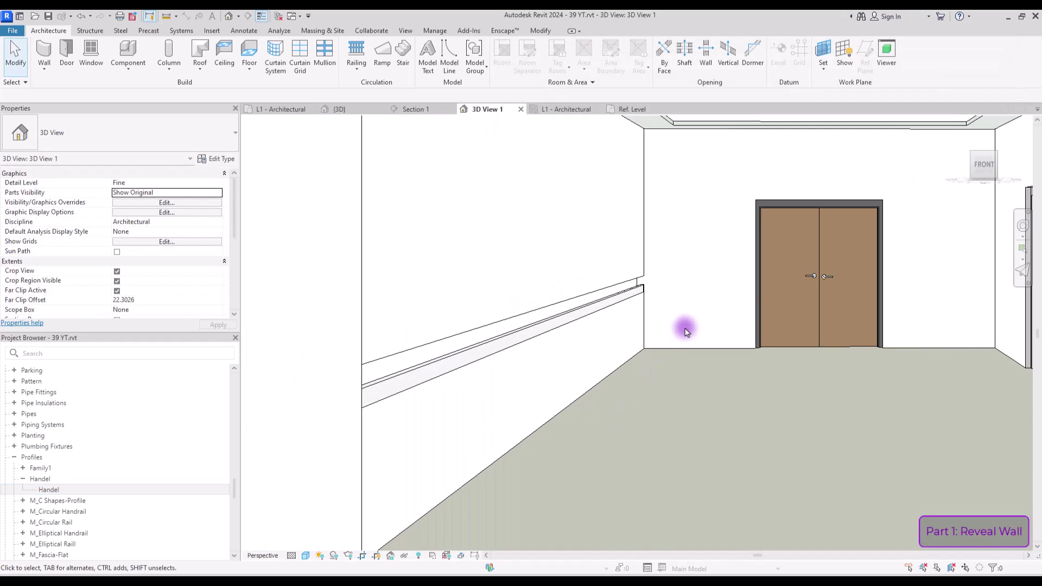
# Step: Create a new family from the Profile-Reveal.rft template in the English-Imperial folder
pyautogui.scroll(-2, 685, 332)
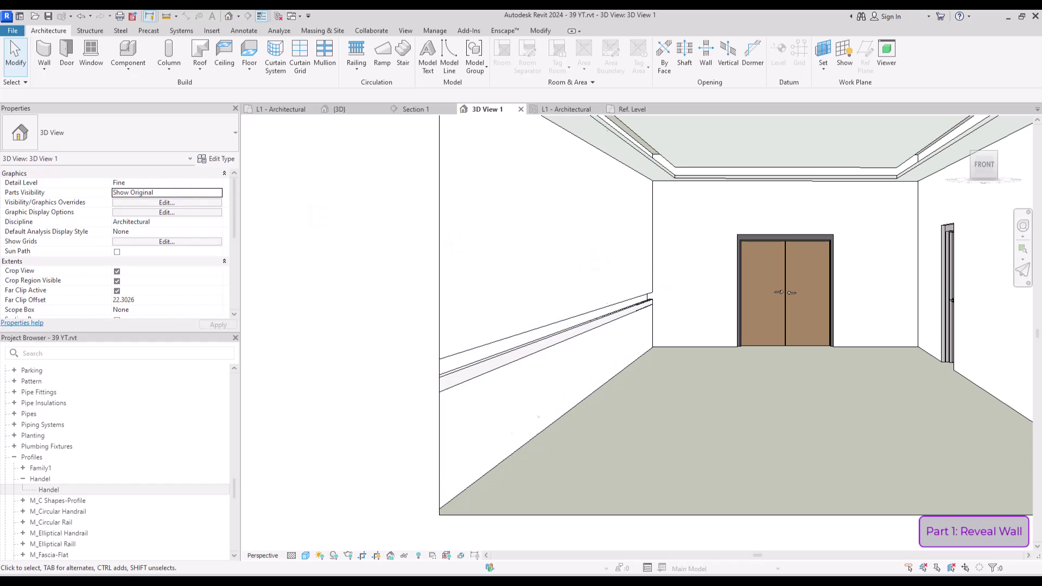
pyautogui.click(14, 31)
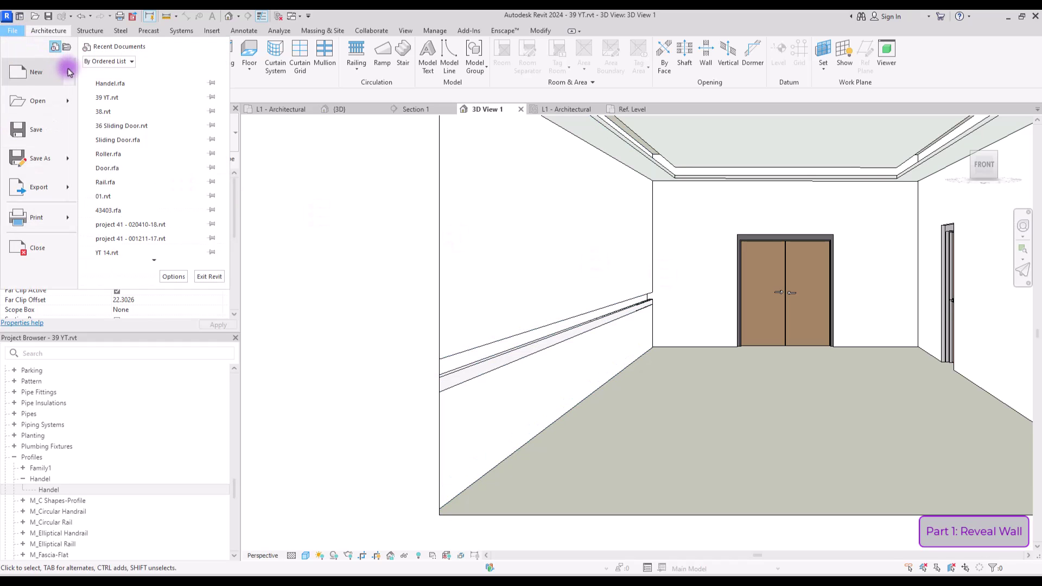
pyautogui.moveTo(70, 88)
pyautogui.click(106, 102)
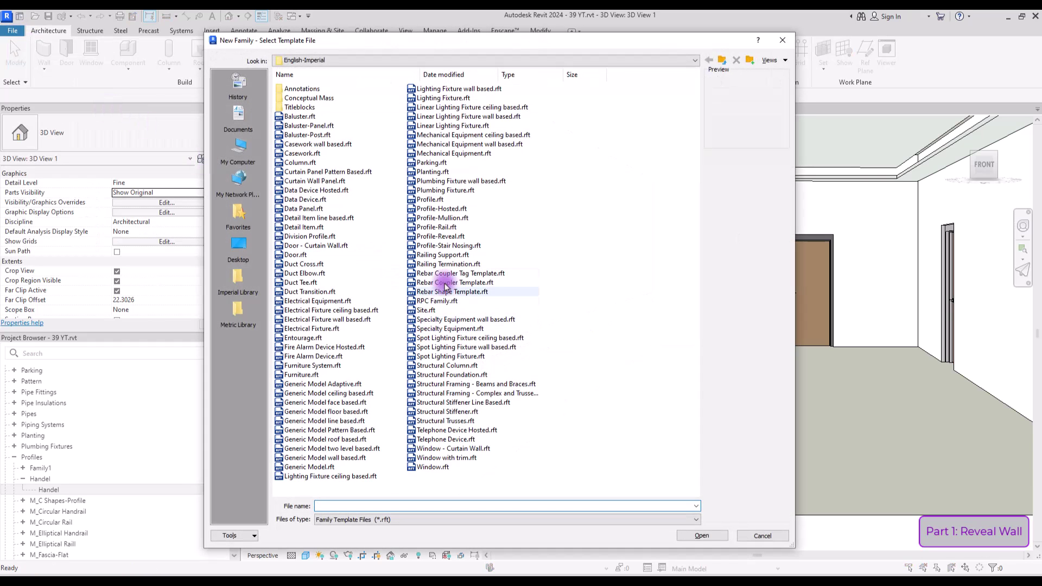
pyautogui.click(430, 236)
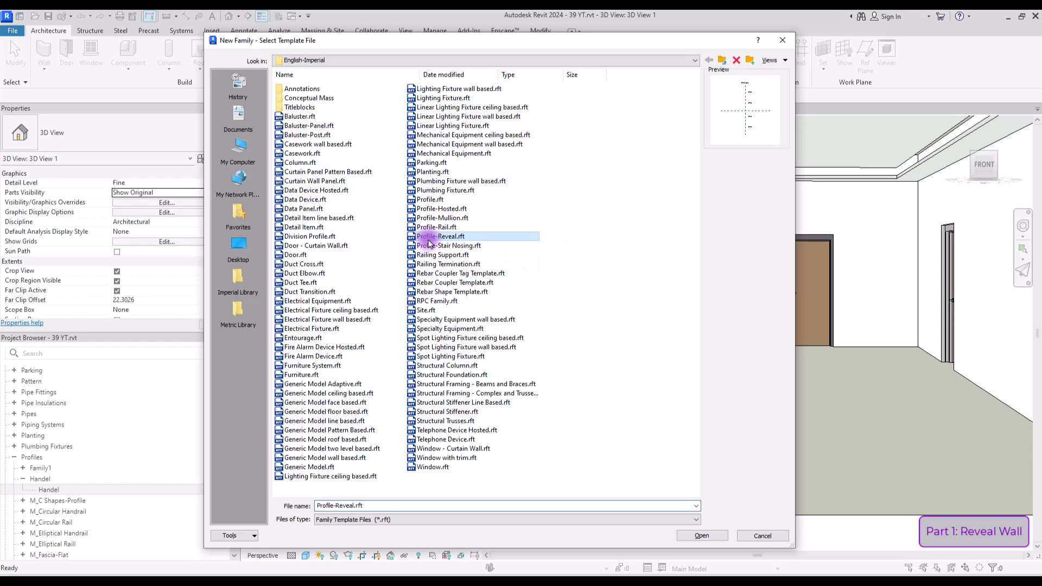
pyautogui.click(720, 535)
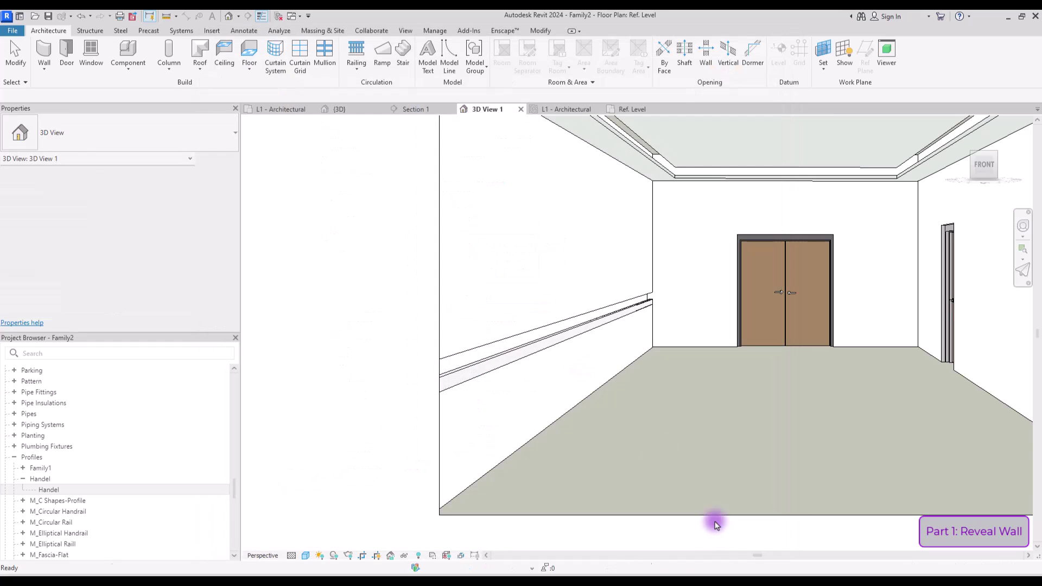
pyautogui.click(633, 109)
pyautogui.click(699, 112)
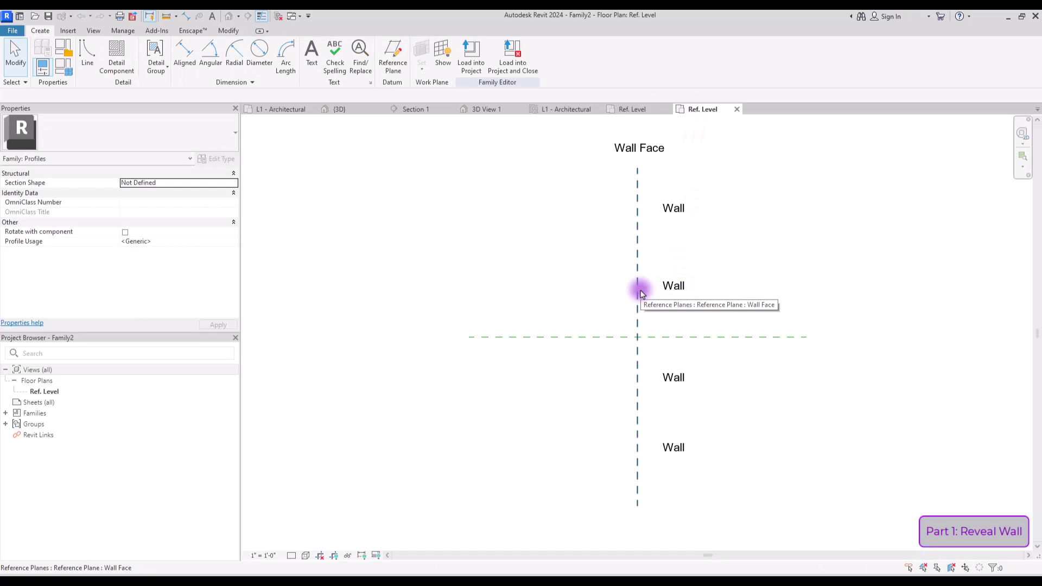
pyautogui.moveTo(640, 293); pyautogui.dragTo(591, 298, button='middle')
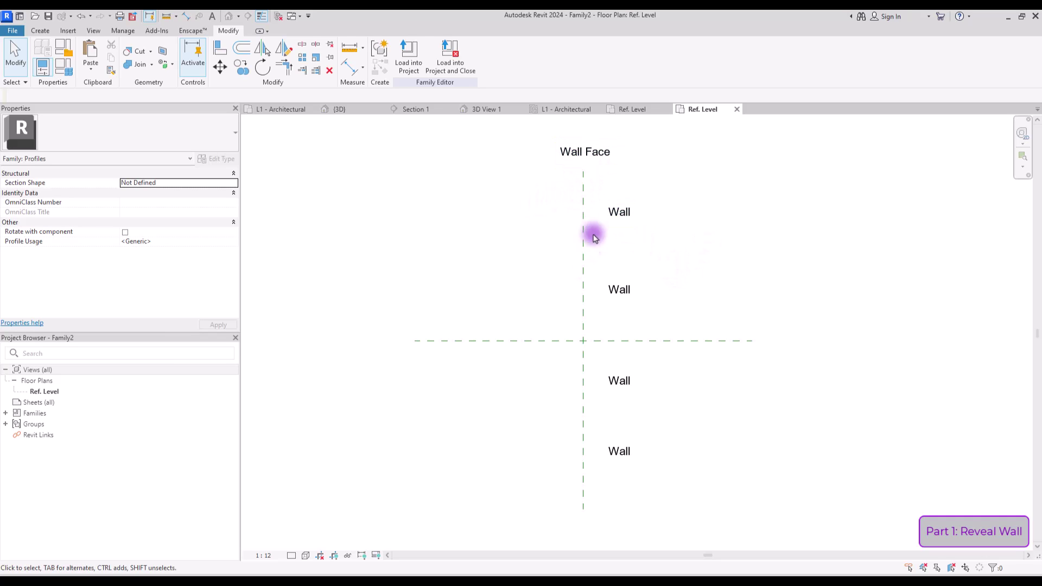
# Step: Draw a rectangle about 0.07 wide and 0.12 high on the wall side, starting at the intersection of the reference planes
pyautogui.press('l')
pyautogui.press('i')
pyautogui.scroll(2, 649, 321)
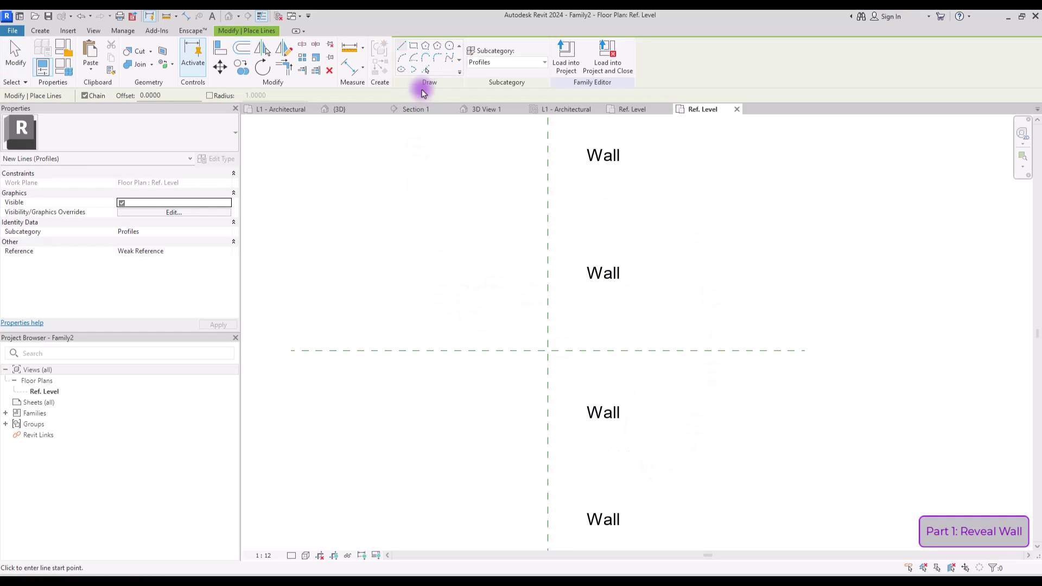
pyautogui.click(413, 47)
pyautogui.scroll(2, 575, 329)
pyautogui.click(532, 365)
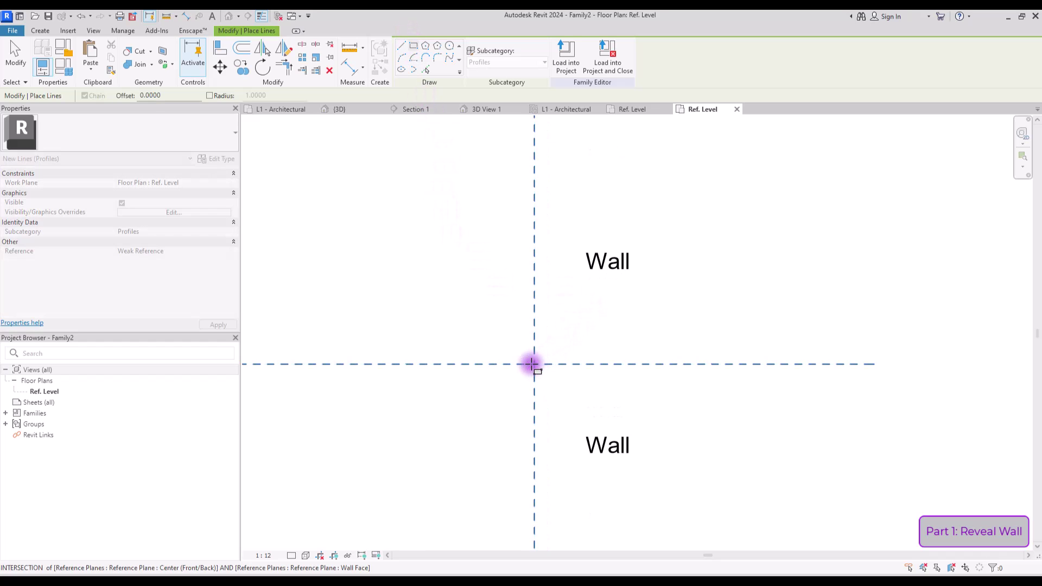
pyautogui.click(574, 297)
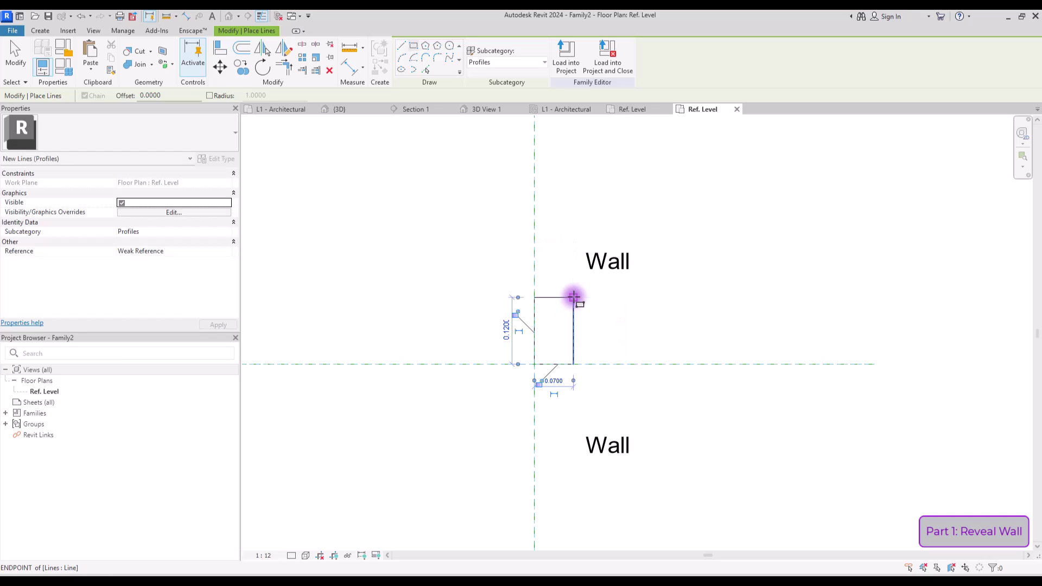
# Step: Draw connected lines inside the rectangle, forming a notch from the wall face that steps down to the bottom edge
pyautogui.press('l')
pyautogui.press('i')
pyautogui.scroll(3, 559, 335)
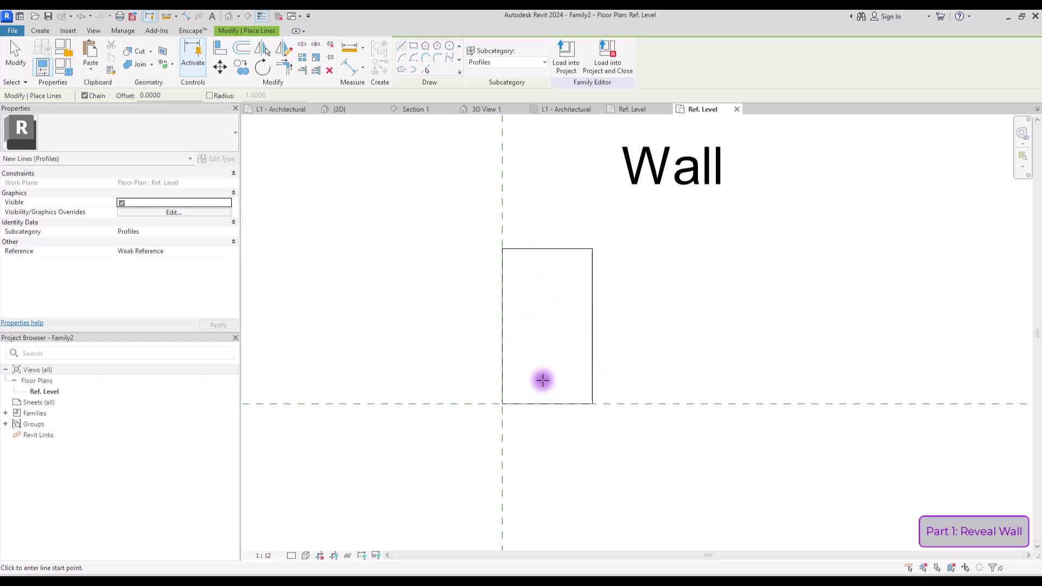
pyautogui.click(502, 307)
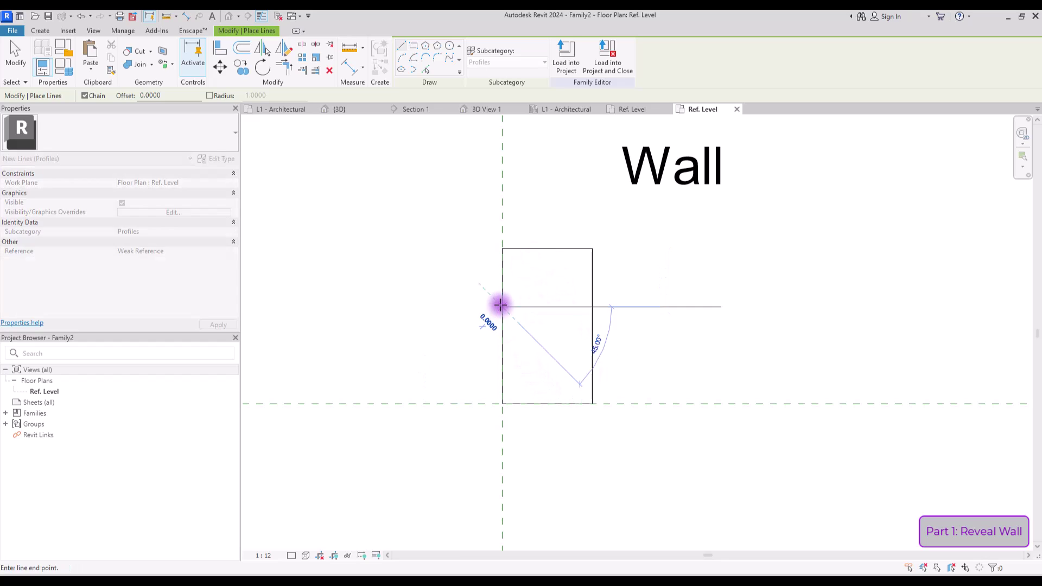
pyautogui.click(554, 307)
pyautogui.click(553, 326)
pyautogui.click(515, 326)
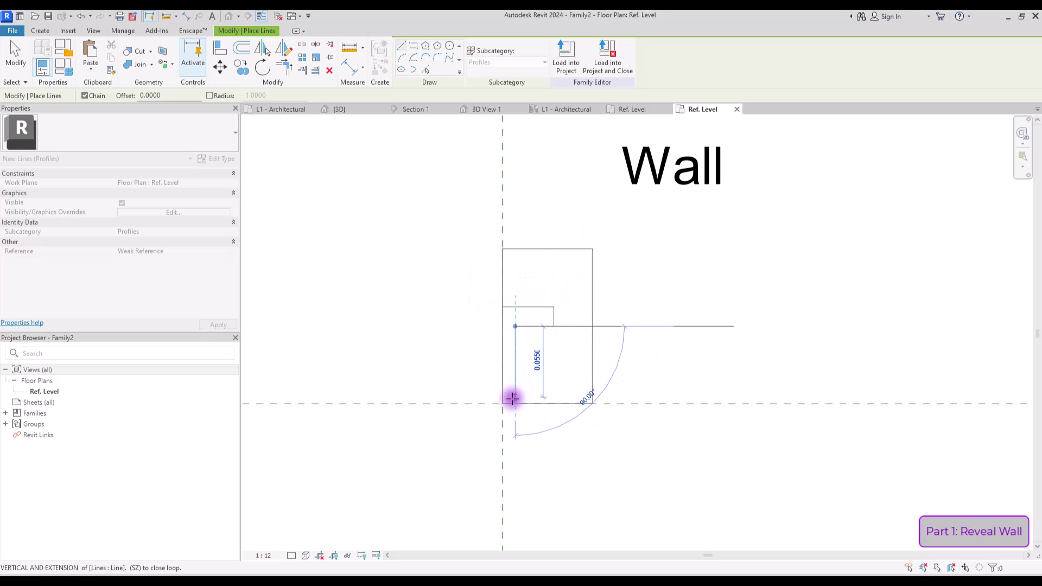
pyautogui.click(509, 367)
pyautogui.press('Escape')
pyautogui.press('Escape')
# Step: Trim the rectangle's wall-face and bottom edges against the notch lines to form one closed stepped outline
pyautogui.click(283, 68)
pyautogui.click(500, 288)
pyautogui.click(500, 288)
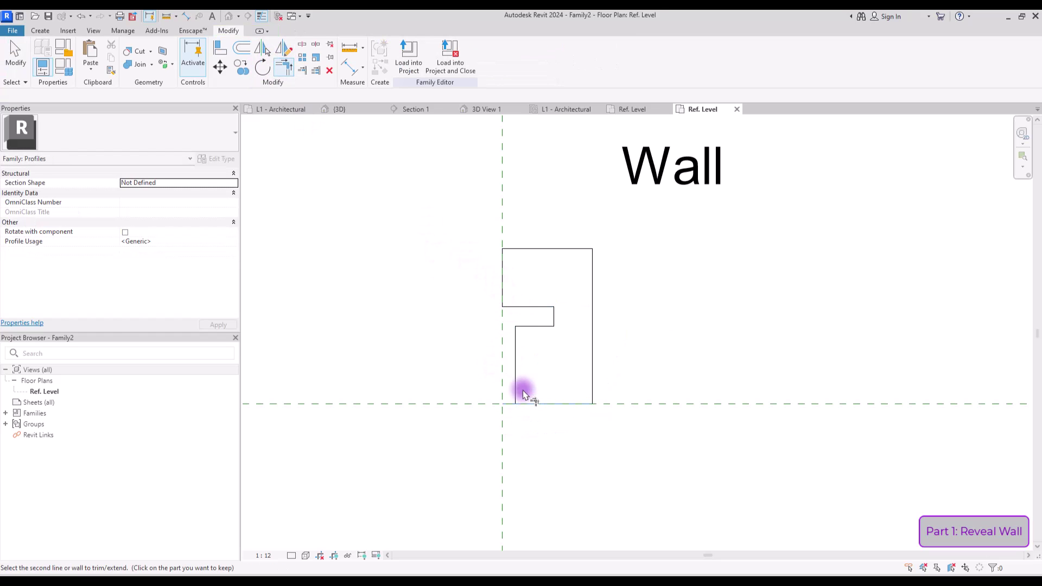
pyautogui.press('Escape')
# Step: Copy the whole profile outline outside the wall face, examine its shape and delete the copy
pyautogui.moveTo(435, 231); pyautogui.dragTo(660, 455)
pyautogui.click(242, 67)
pyautogui.click(593, 404)
pyautogui.moveTo(479, 350); pyautogui.dragTo(564, 391, button='middle')
pyautogui.press('Escape')
pyautogui.press('Escape')
pyautogui.scroll(3, 496, 182)
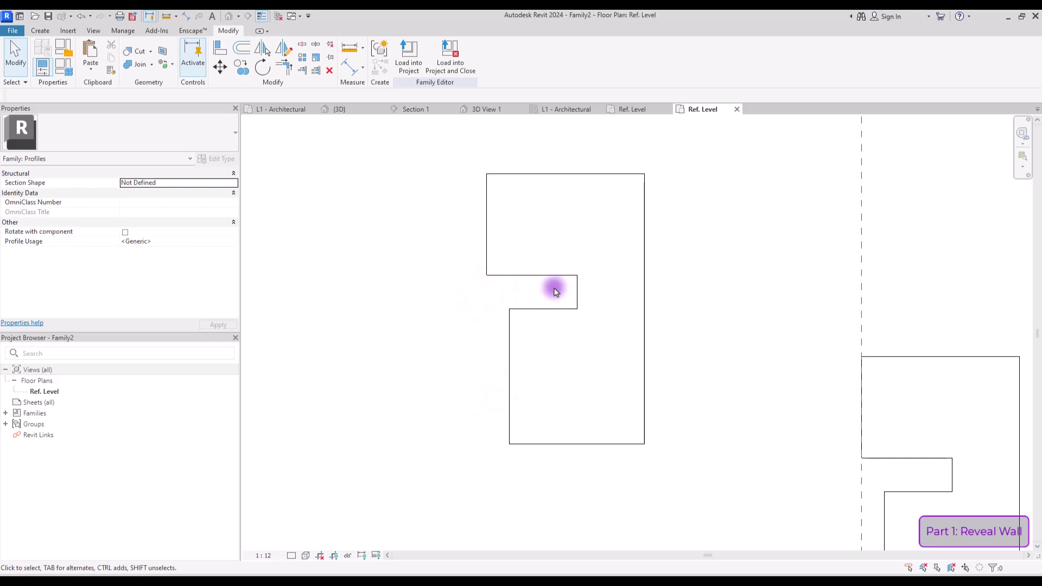
pyautogui.press('z')
pyautogui.press('f')
pyautogui.moveTo(391, 172); pyautogui.dragTo(560, 442)
pyautogui.press('Delete')
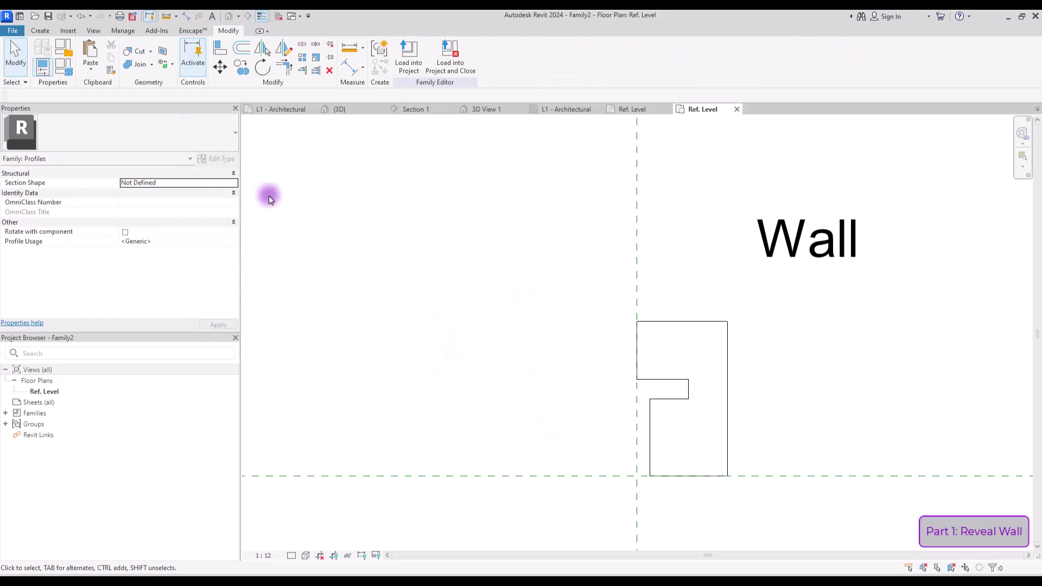
# Step: Draw three horizontal and two vertical reference planes through the profile, near its top, notch and inner edges
pyautogui.click(40, 30)
pyautogui.click(392, 57)
pyautogui.click(515, 326)
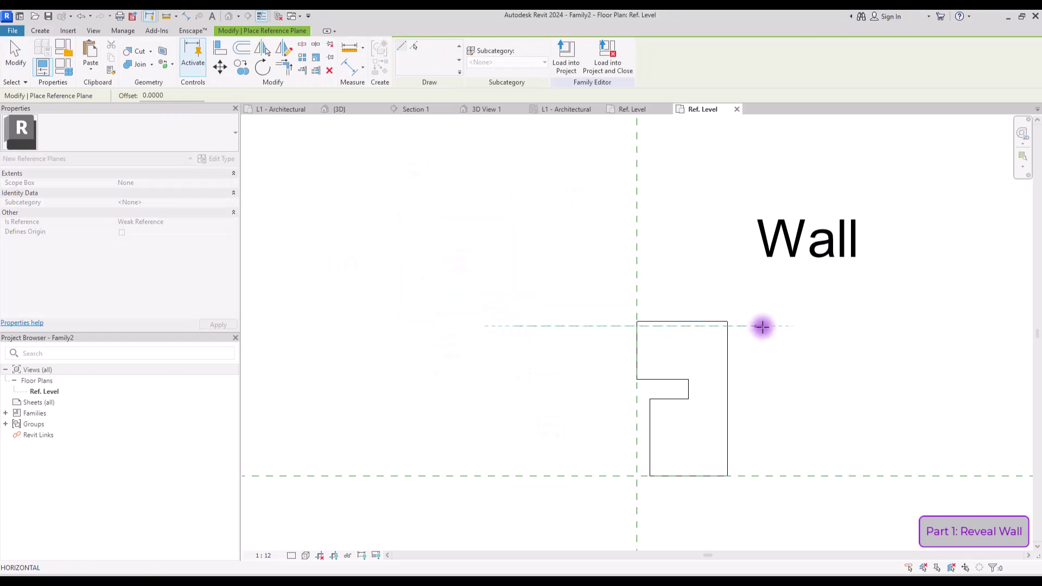
pyautogui.click(941, 327)
pyautogui.click(713, 216)
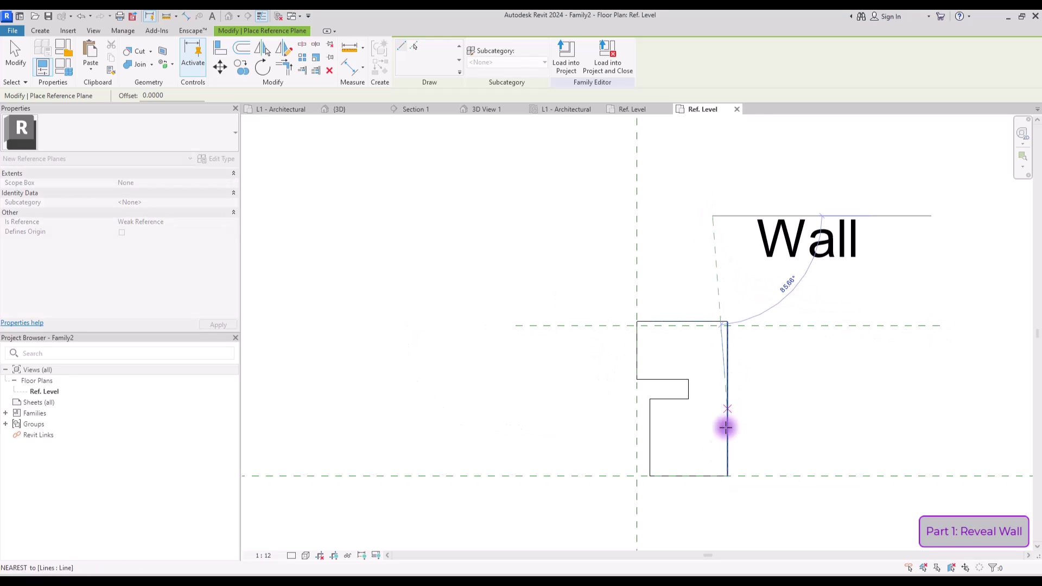
pyautogui.click(713, 522)
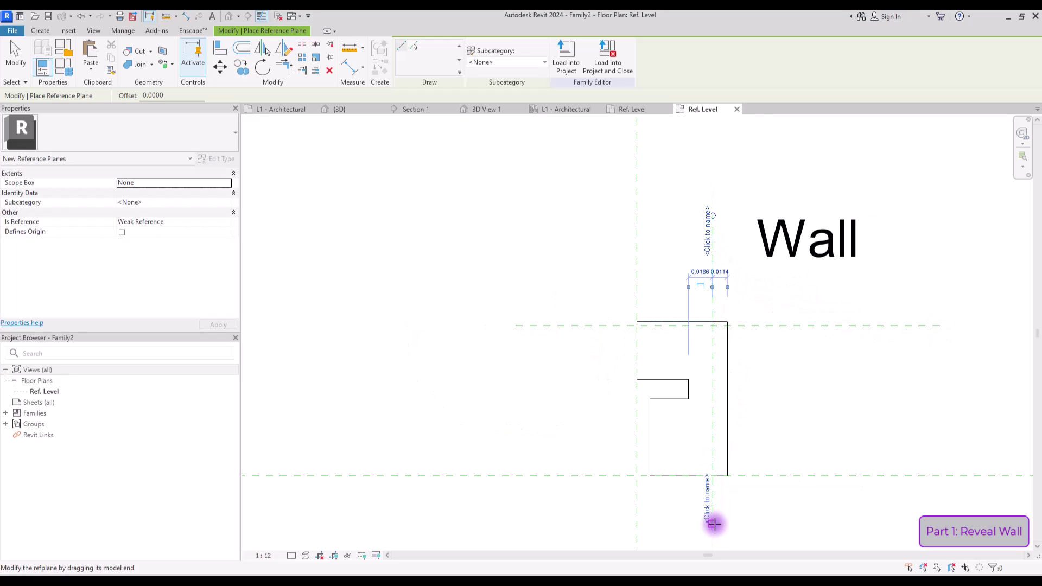
pyautogui.click(506, 361)
pyautogui.click(951, 360)
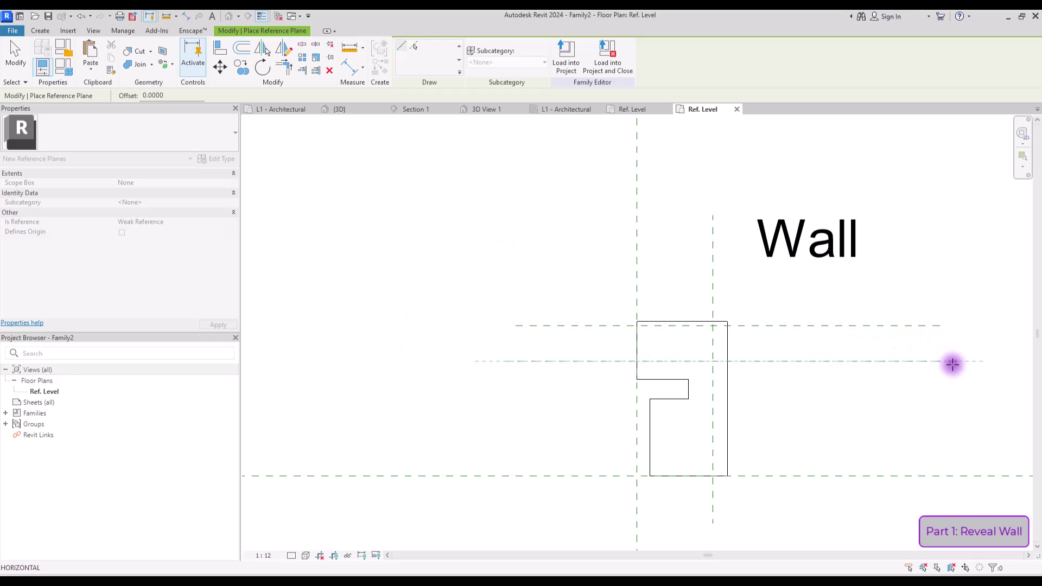
pyautogui.click(515, 412)
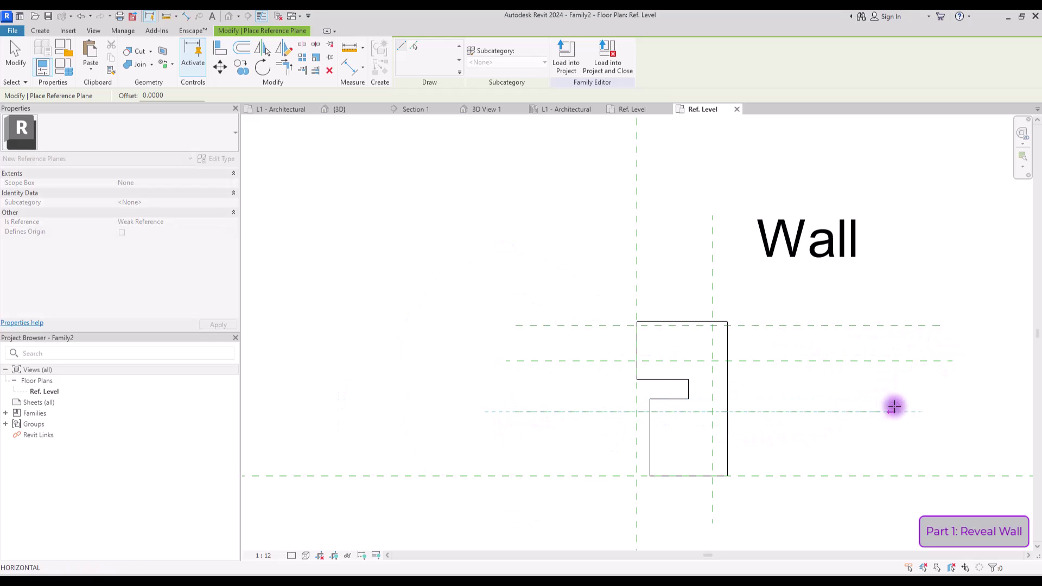
pyautogui.click(933, 412)
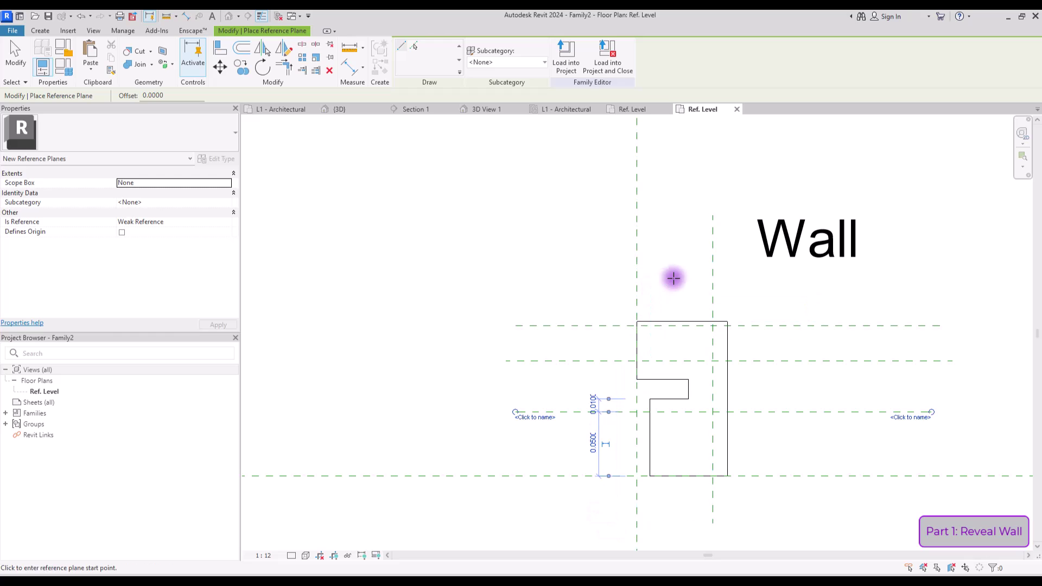
pyautogui.click(699, 245)
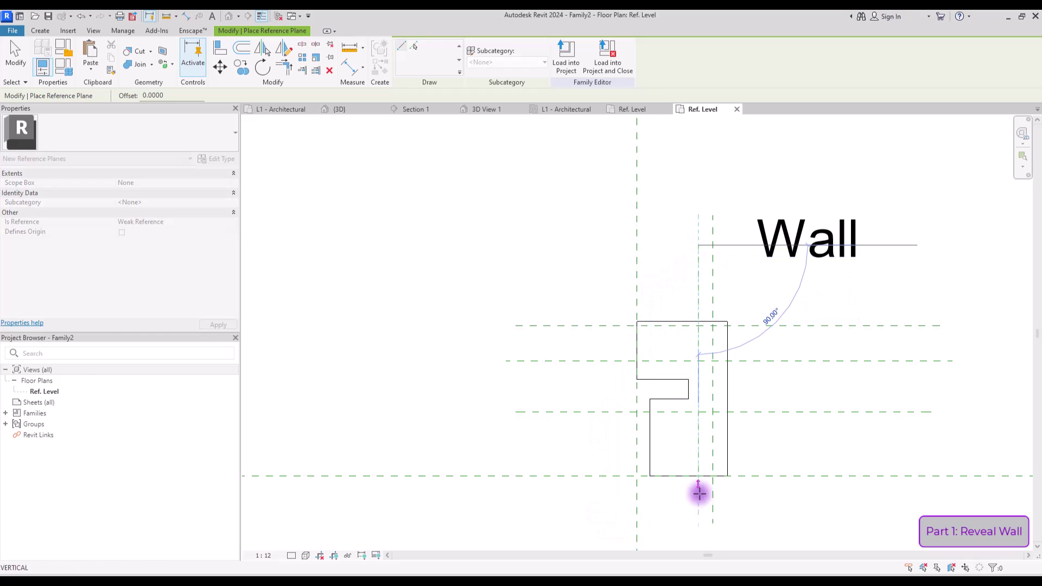
pyautogui.click(695, 533)
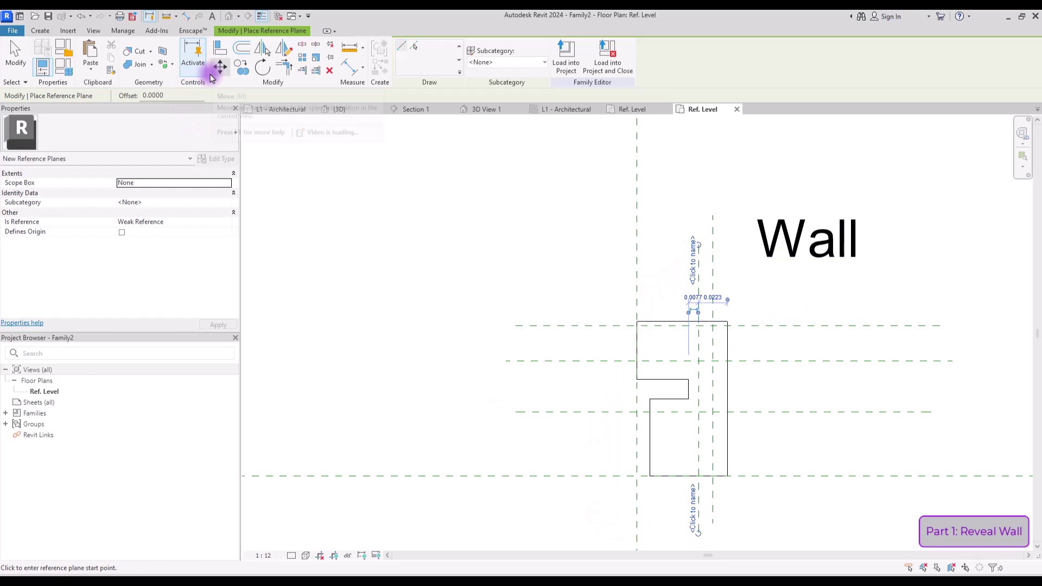
# Step: Align the profile's outer and notch edges to their nearby reference planes and lock the alignments
pyautogui.click(220, 47)
pyautogui.scroll(2, 721, 345)
pyautogui.click(688, 255)
pyautogui.click(707, 348)
pyautogui.click(654, 370)
pyautogui.click(669, 360)
pyautogui.click(572, 290)
pyautogui.click(641, 281)
pyautogui.click(588, 430)
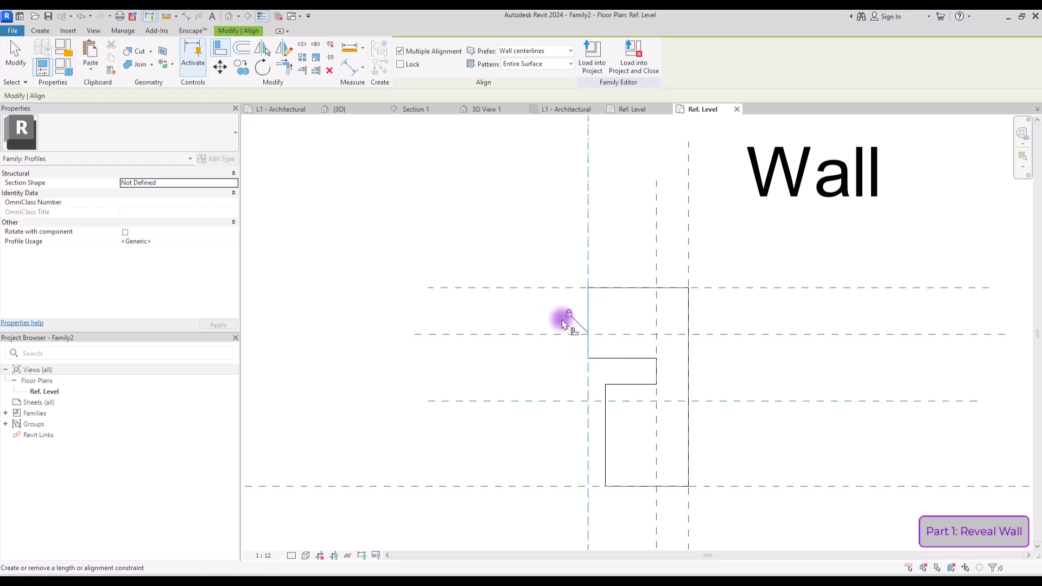
pyautogui.click(621, 358)
pyautogui.click(722, 335)
pyautogui.click(706, 401)
pyautogui.click(630, 384)
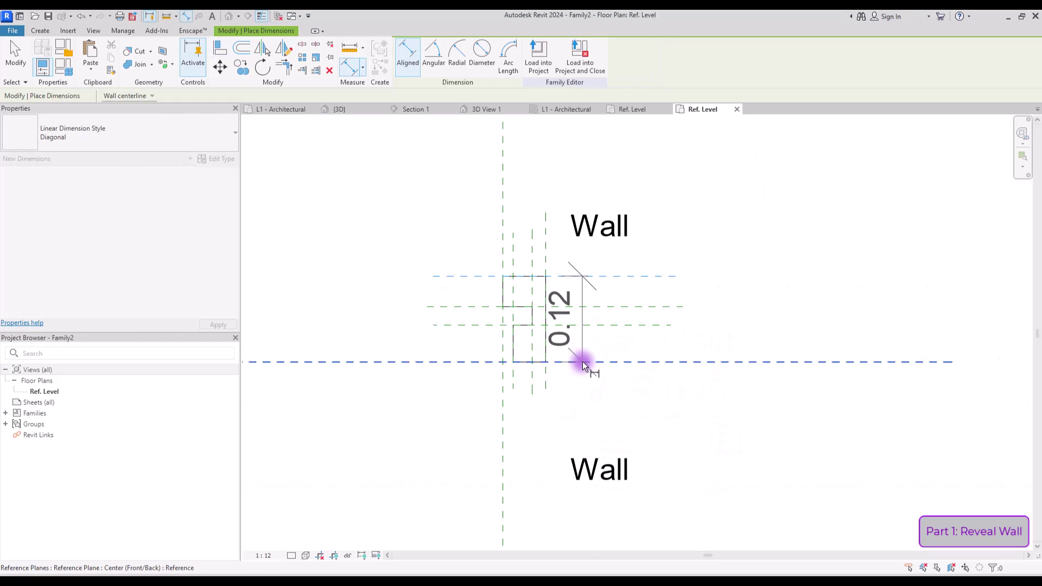
# Step: Add aligned dimensions for the three vertical spacings between the horizontal reference planes
pyautogui.click(582, 361)
pyautogui.click(791, 469)
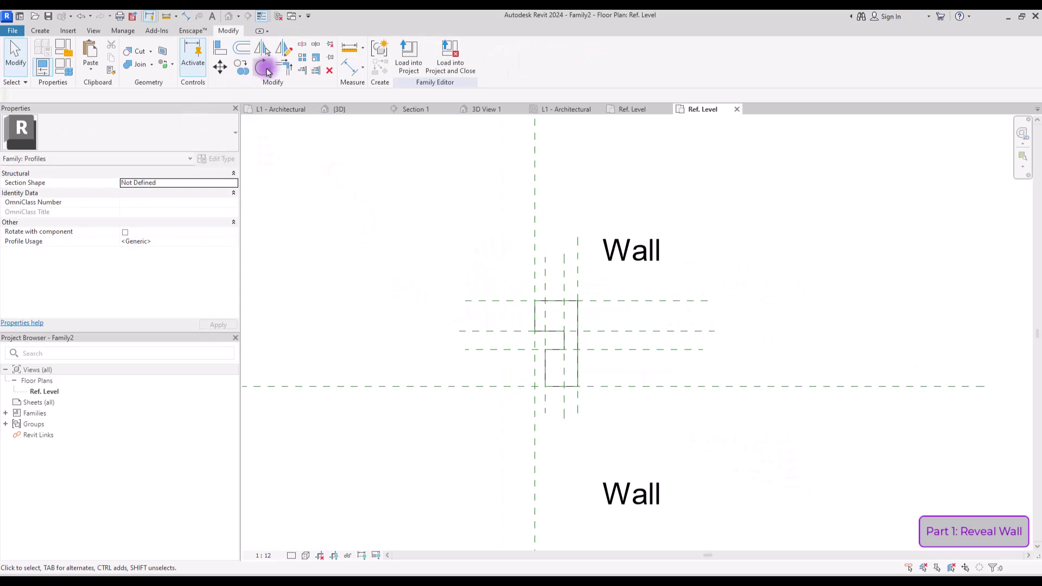
pyautogui.click(348, 68)
pyautogui.click(482, 387)
pyautogui.click(481, 350)
pyautogui.click(434, 228)
pyautogui.click(510, 351)
pyautogui.click(497, 333)
pyautogui.click(388, 214)
pyautogui.click(504, 332)
pyautogui.click(496, 300)
pyautogui.click(324, 188)
# Step: Add three aligned dimensions above the profile for its widths between the wall face and the vertical reference planes
pyautogui.click(532, 260)
pyautogui.click(544, 258)
pyautogui.click(612, 209)
pyautogui.click(546, 277)
pyautogui.click(565, 272)
pyautogui.click(645, 144)
pyautogui.moveTo(633, 191); pyautogui.dragTo(657, 300, button='middle')
pyautogui.click(513, 348)
pyautogui.click(545, 347)
pyautogui.click(575, 190)
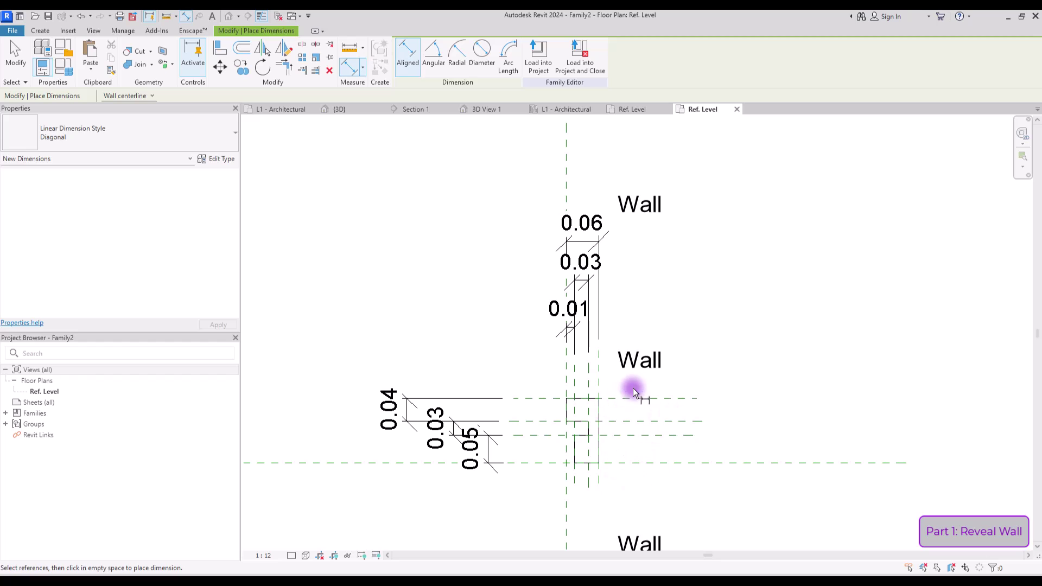
pyautogui.press('Escape')
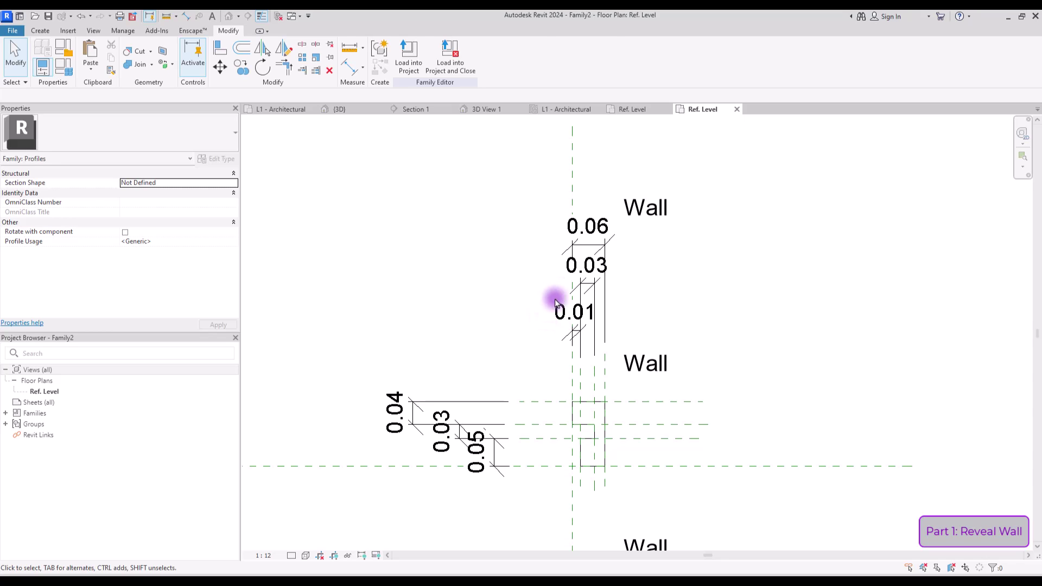
# Step: Label the three width dimensions with new type parameters W1, W2 and W3, from the uppermost dimension down
pyautogui.click(588, 225)
pyautogui.click(510, 55)
pyautogui.write('W1')
pyautogui.press('Return')
pyautogui.click(586, 265)
pyautogui.click(510, 55)
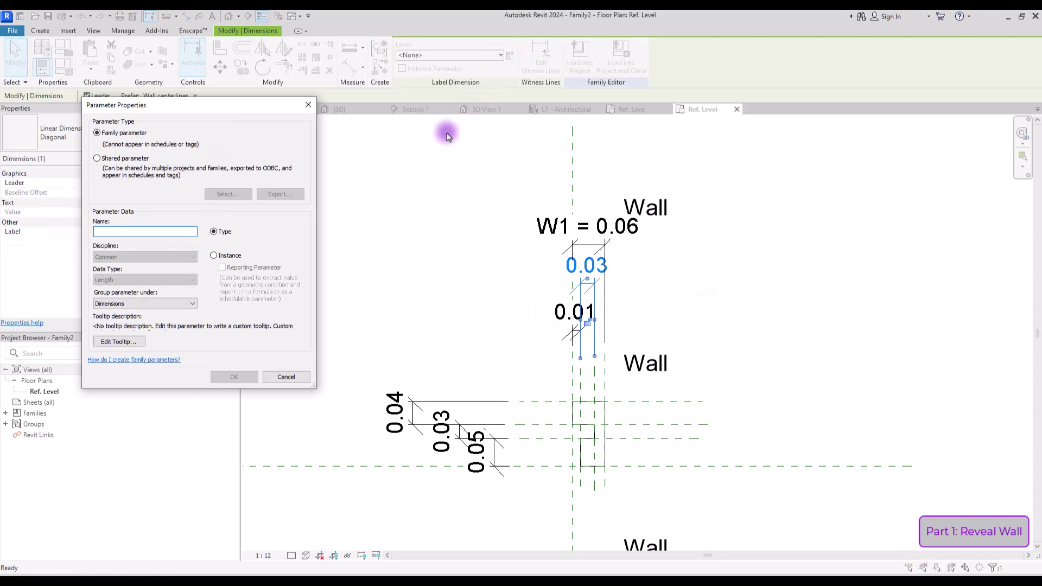
pyautogui.write('W2')
pyautogui.press('Return')
pyautogui.click(571, 339)
pyautogui.click(510, 55)
pyautogui.write('W3')
pyautogui.press('Return')
# Step: Label the three height dimensions with new type parameters H1, H2 and H3, from the profile's top segment down
pyautogui.click(394, 413)
pyautogui.click(510, 55)
pyautogui.write('H1')
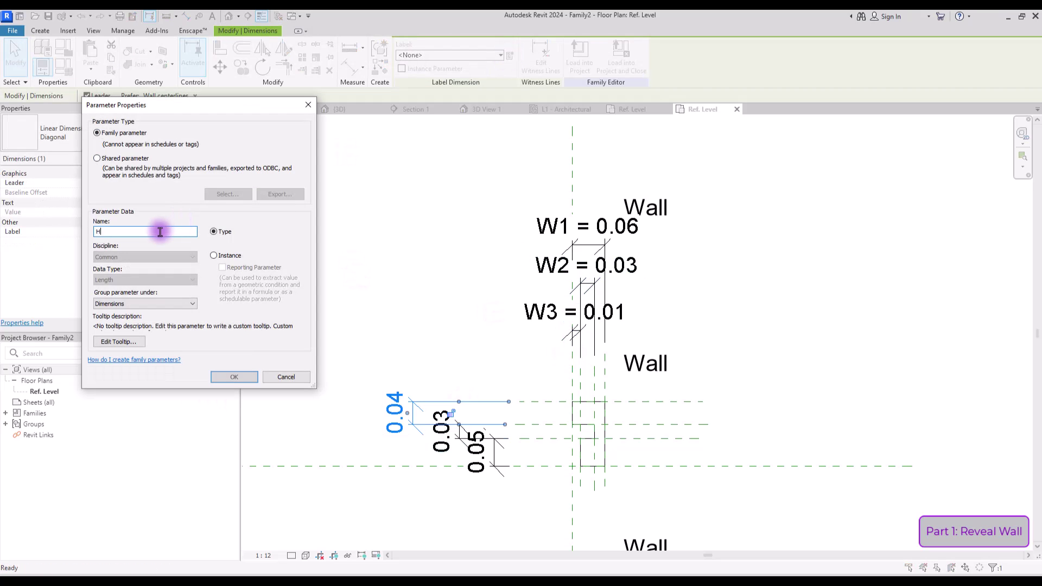
pyautogui.press('Return')
pyautogui.click(437, 432)
pyautogui.click(511, 54)
pyautogui.write('H2')
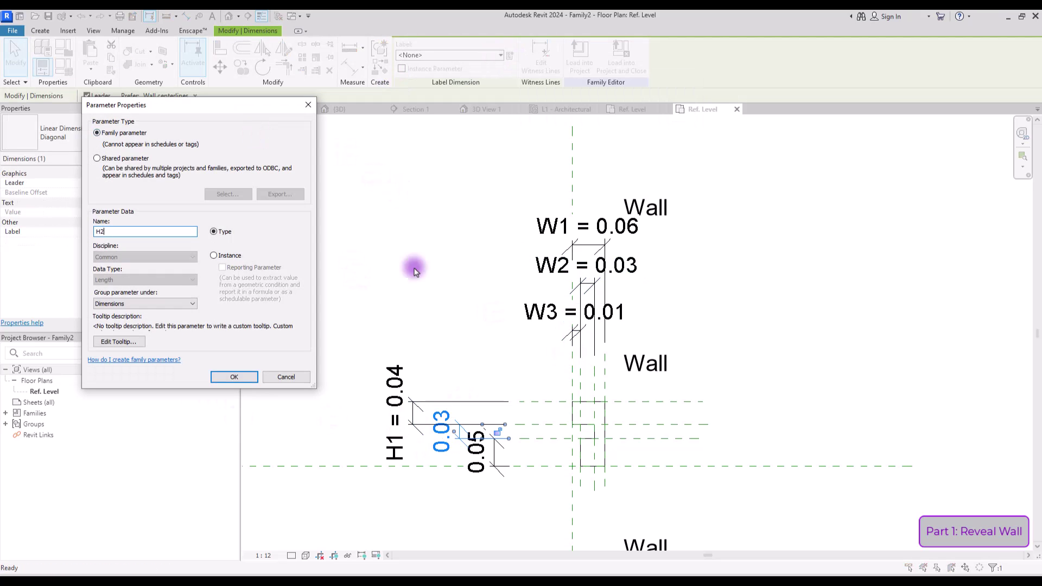
pyautogui.press('Return')
pyautogui.click(478, 450)
pyautogui.click(216, 159)
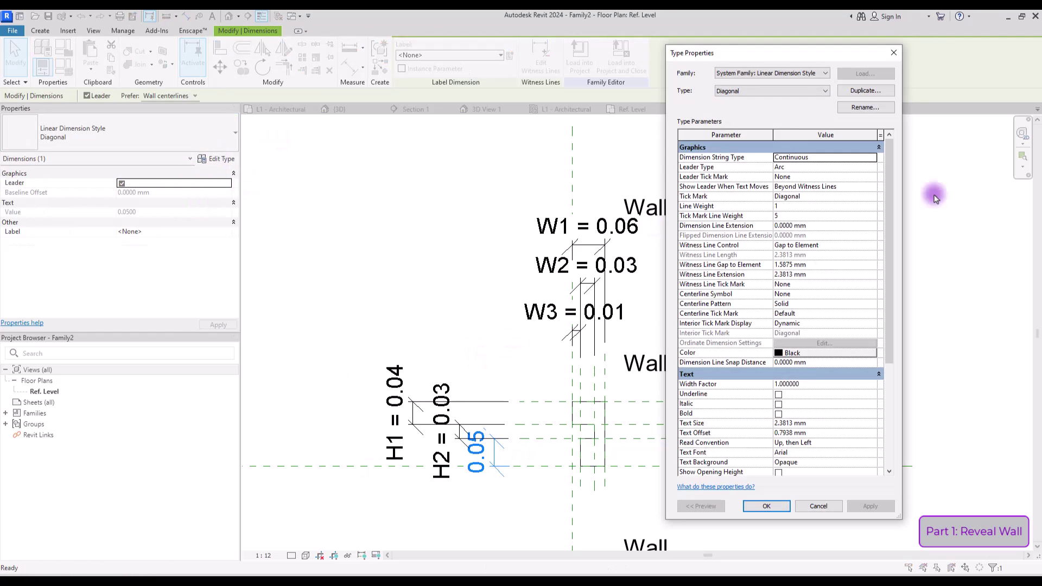
pyautogui.press('Escape')
pyautogui.click(510, 55)
pyautogui.write('H3')
pyautogui.press('Return')
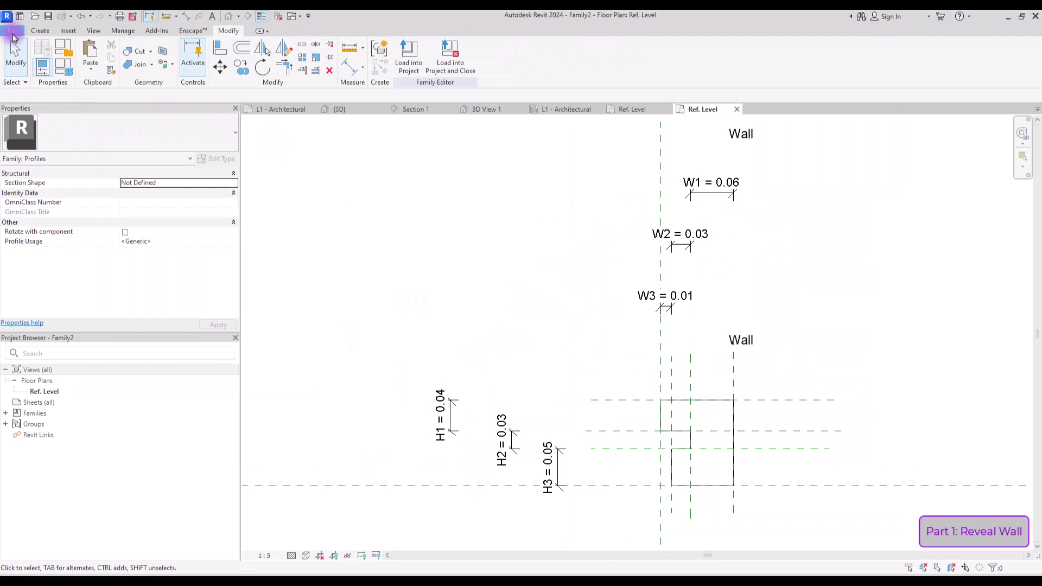
# Step: Save the profile family as Reveal Handle and load it into the 39 YT.rvt project
pyautogui.click(12, 30)
pyautogui.moveTo(54, 155)
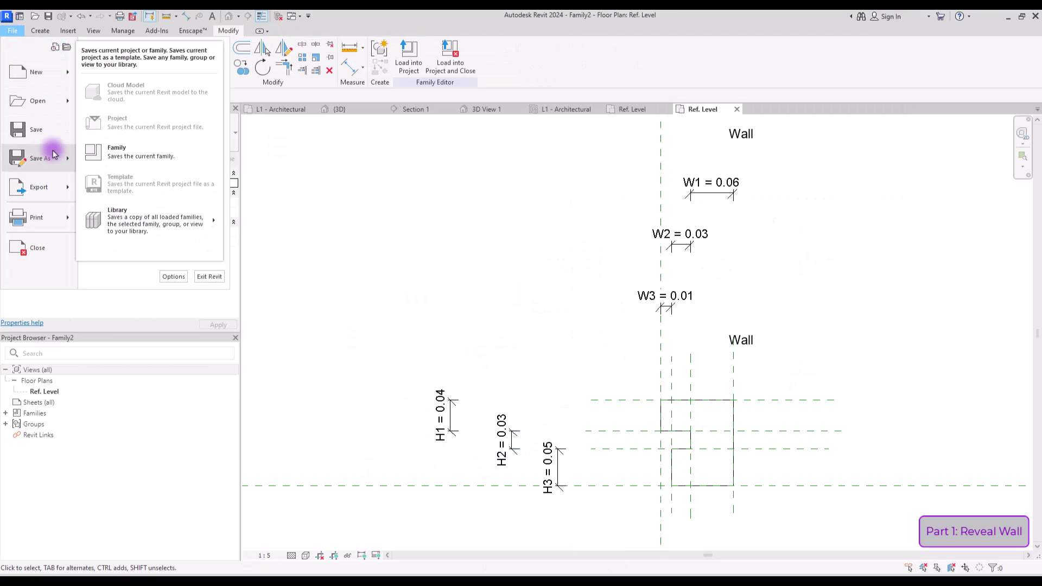
pyautogui.click(114, 152)
pyautogui.click(514, 356)
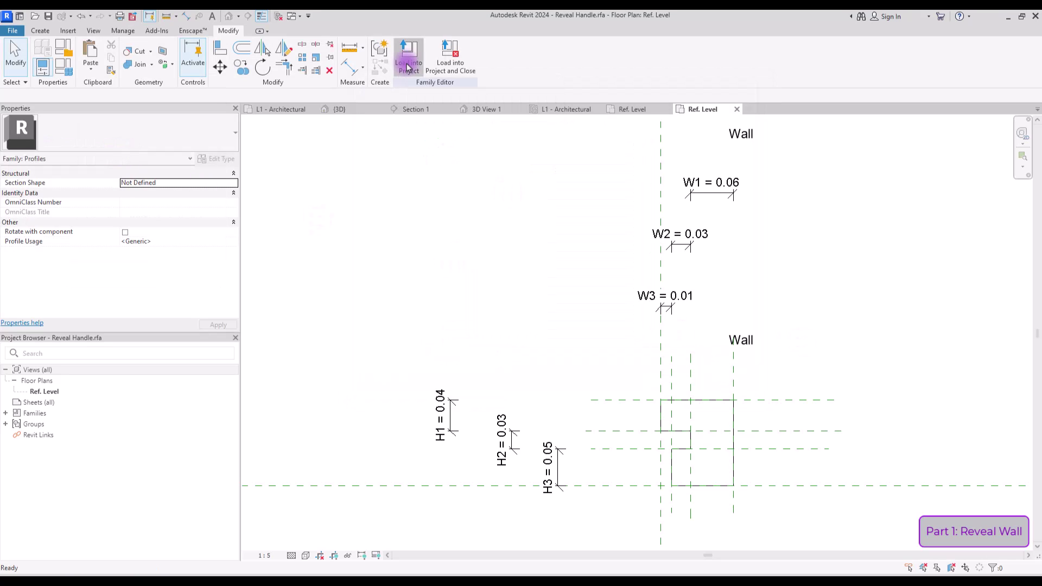
pyautogui.click(408, 55)
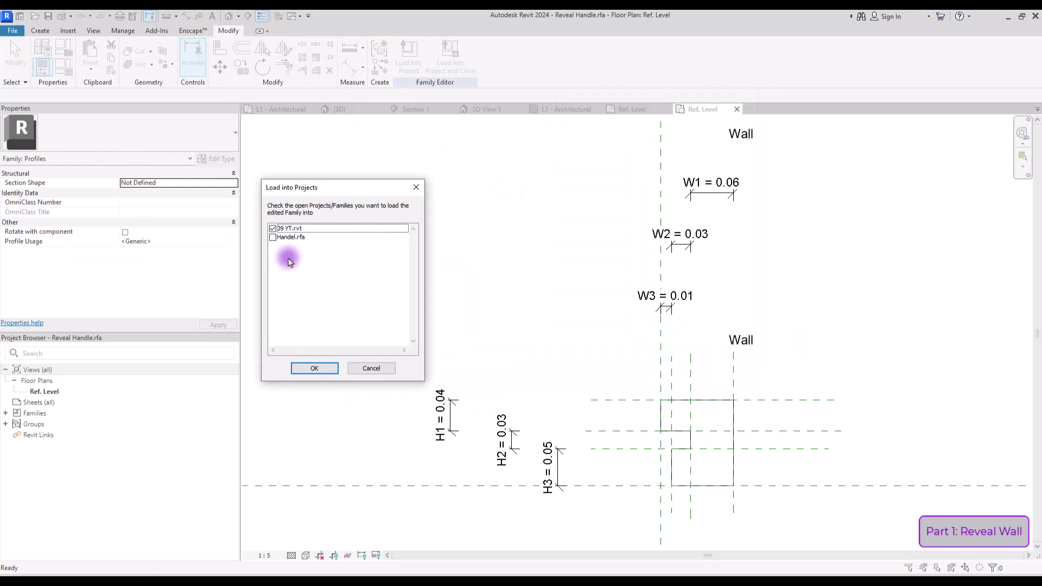
pyautogui.click(314, 368)
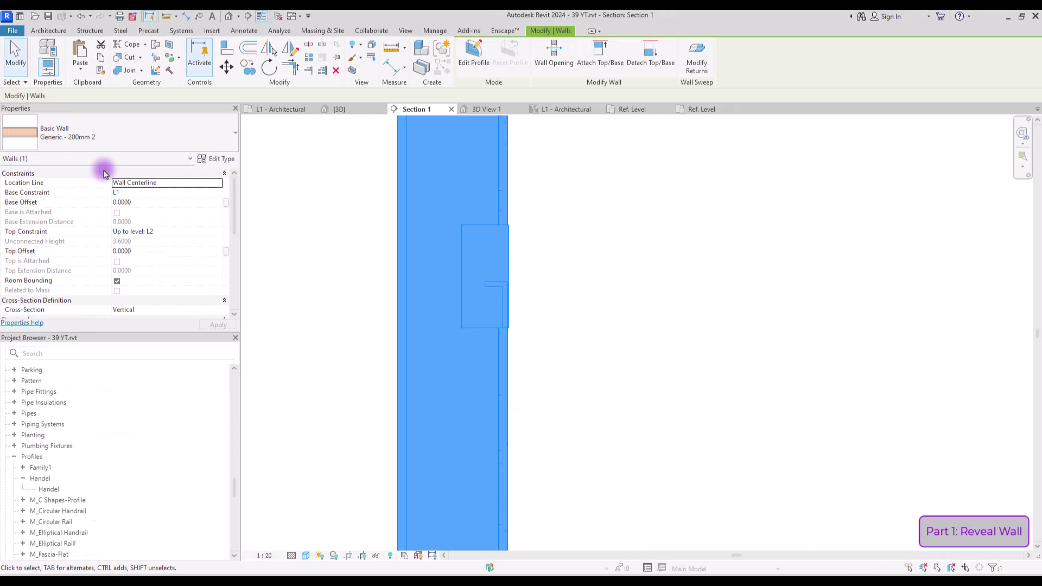
# Step: Delete the Handel wall sweep from the structure of the selected Generic - 200mm 2 wall type
pyautogui.click(210, 158)
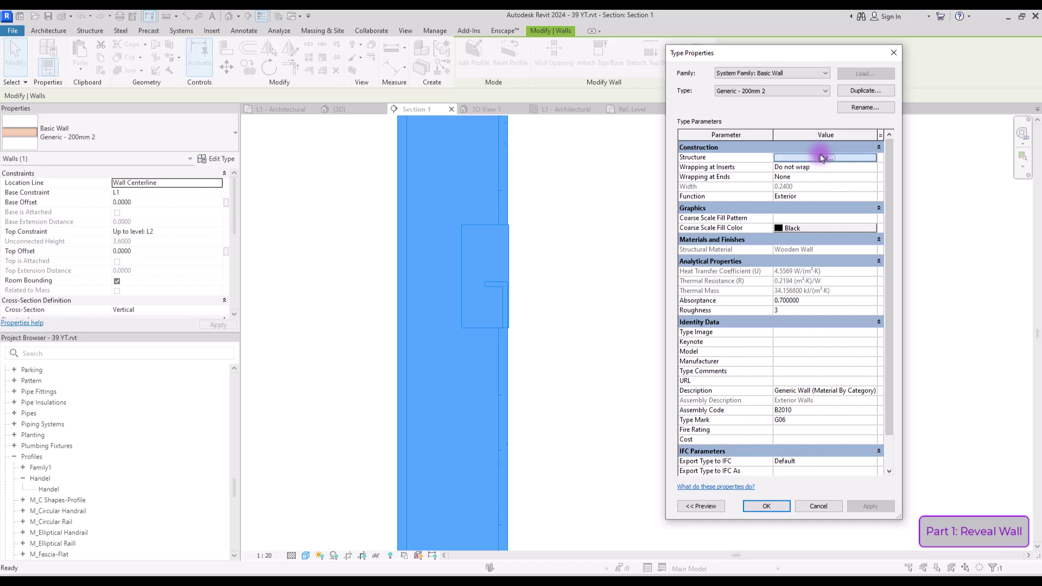
pyautogui.click(822, 158)
pyautogui.click(701, 506)
pyautogui.scroll(2, 696, 308)
pyautogui.moveTo(693, 304); pyautogui.dragTo(703, 277, button='middle')
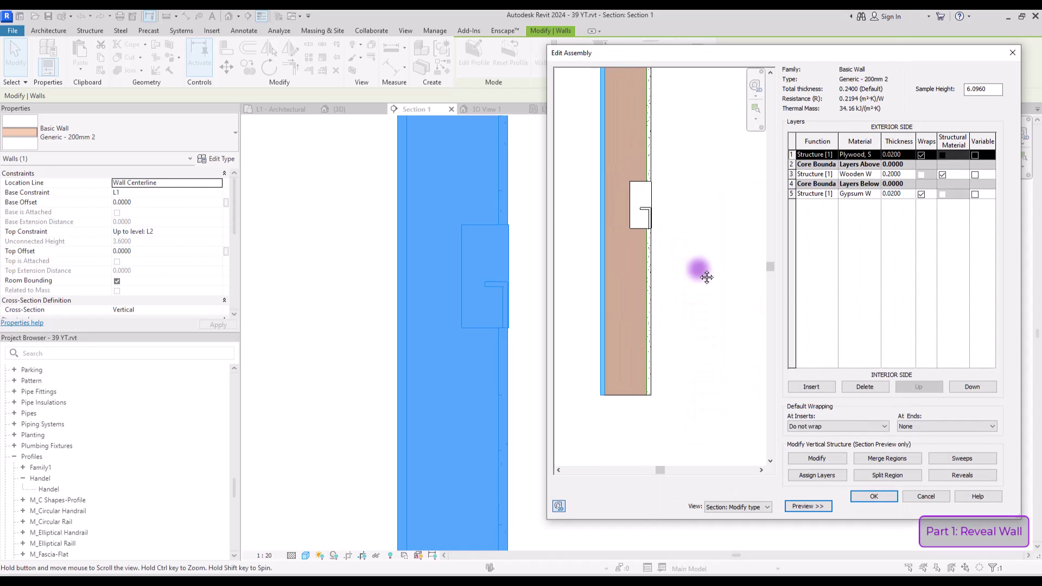
pyautogui.click(963, 459)
pyautogui.click(438, 150)
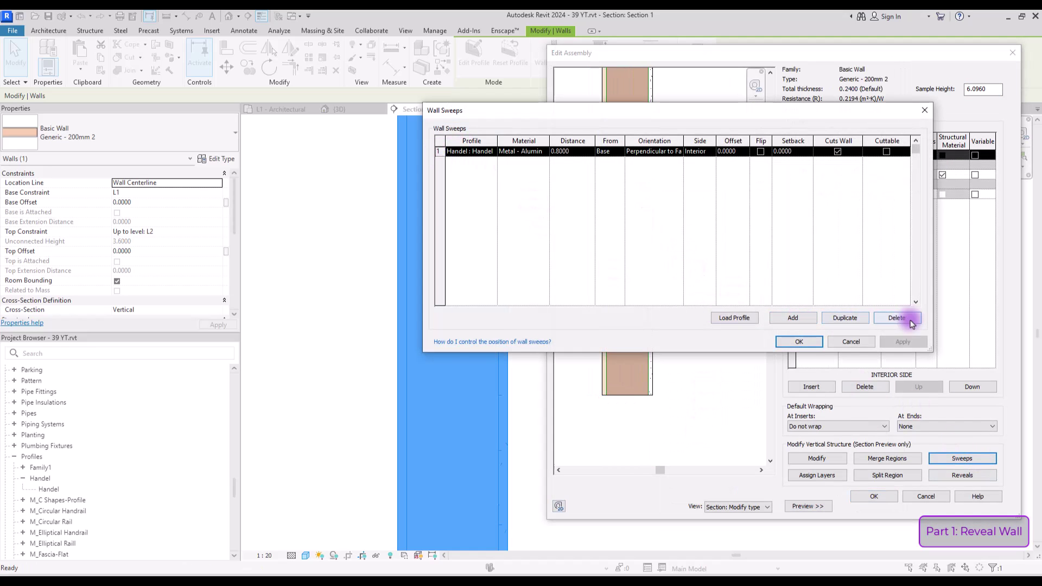
pyautogui.click(911, 324)
pyautogui.click(799, 342)
# Step: Add a reveal to the wall type's structure using the Reveal Handle : Reveal Handle profile
pyautogui.click(962, 475)
pyautogui.click(220, 218)
pyautogui.click(658, 378)
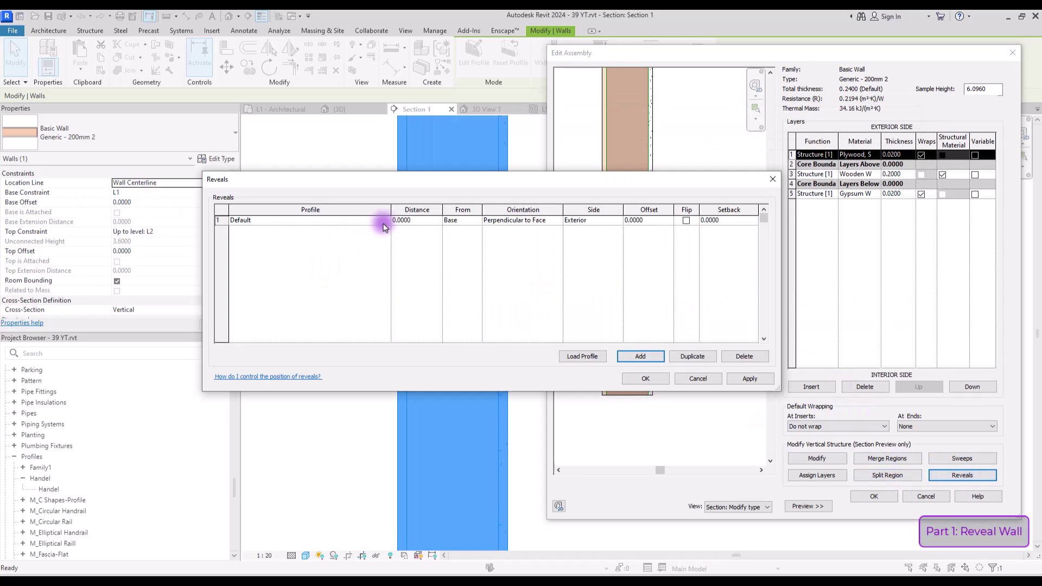
pyautogui.click(382, 222)
pyautogui.scroll(-3, 283, 255)
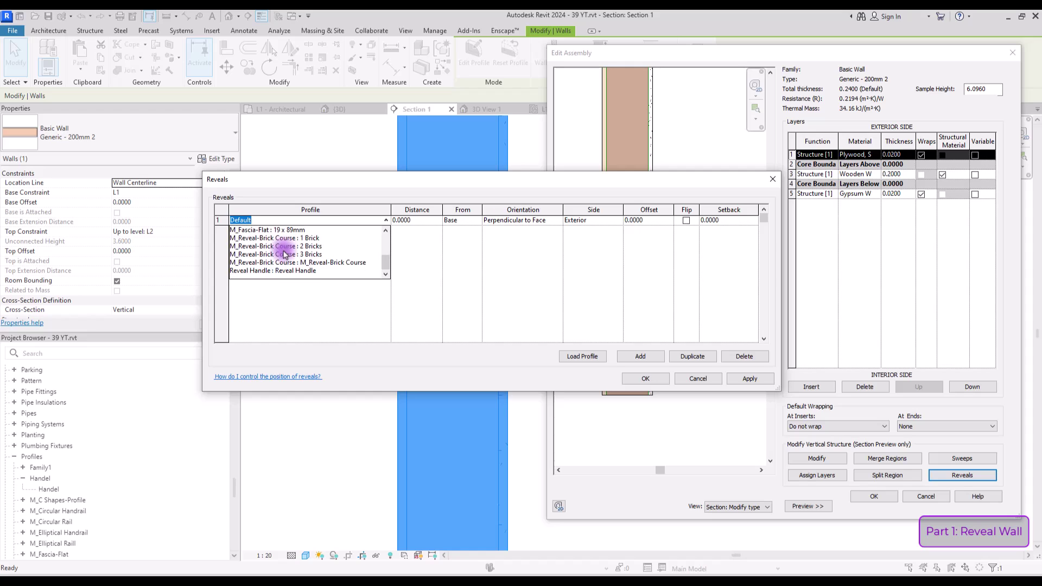
pyautogui.click(260, 270)
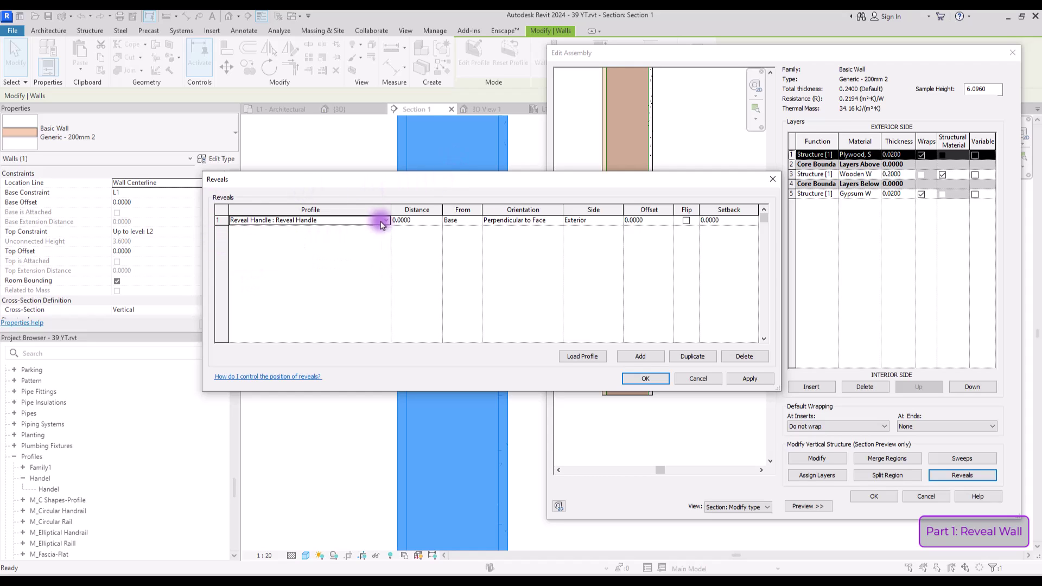
# Step: Set the reveal's distance to 0.8 from the base on the interior side and apply the wall type changes
pyautogui.press('Tab')
pyautogui.press('Tab')
pyautogui.press('Tab')
pyautogui.press('Tab')
pyautogui.press('Down')
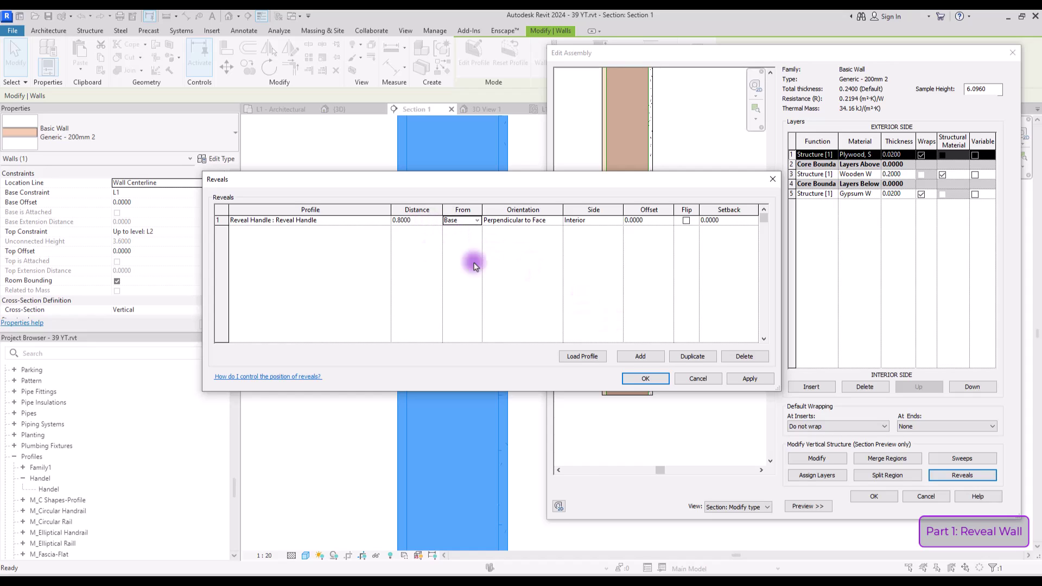
pyautogui.click(642, 377)
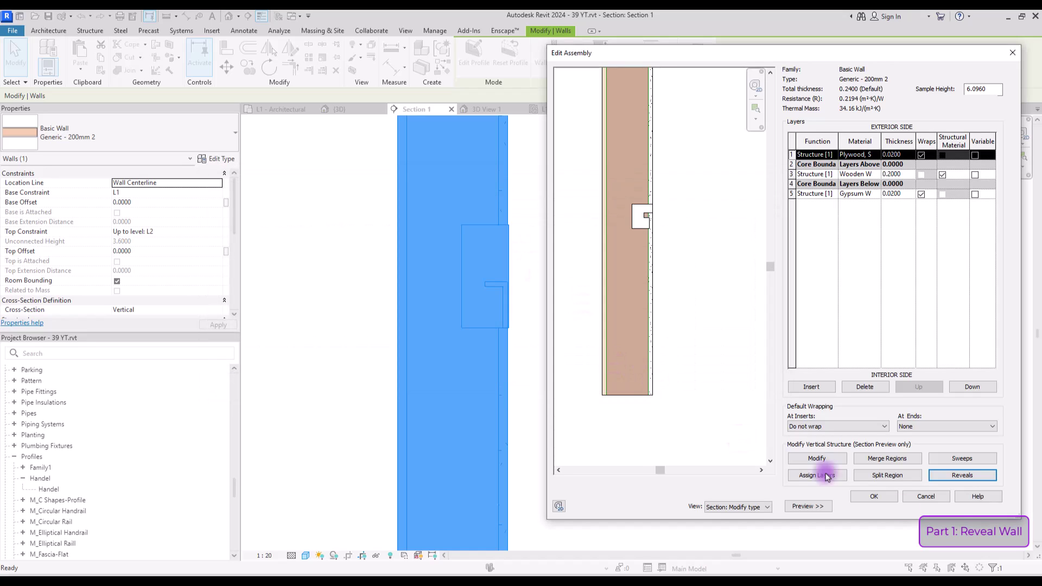
pyautogui.click(873, 496)
pyautogui.scroll(5, 673, 410)
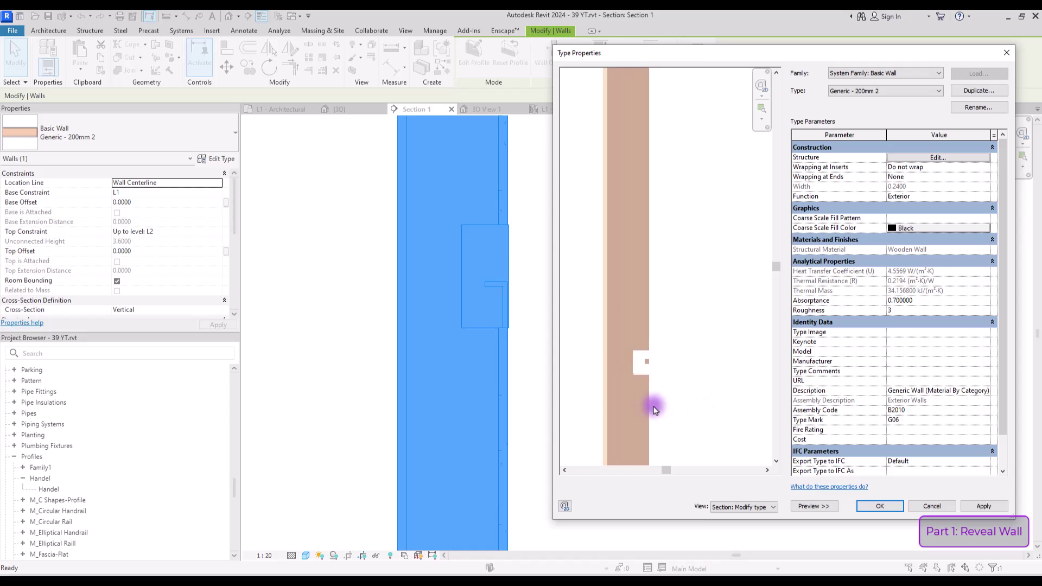
pyautogui.click(893, 512)
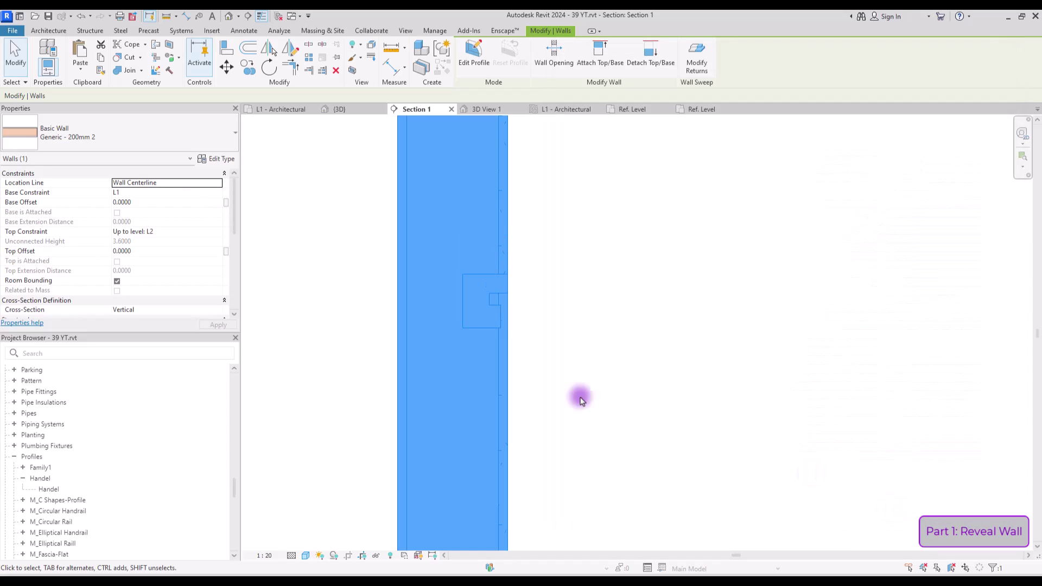
# Step: Examine the wall's reveal cut in Section 1 and along the wall in 3D View 1
pyautogui.click(386, 269)
pyautogui.scroll(3, 387, 270)
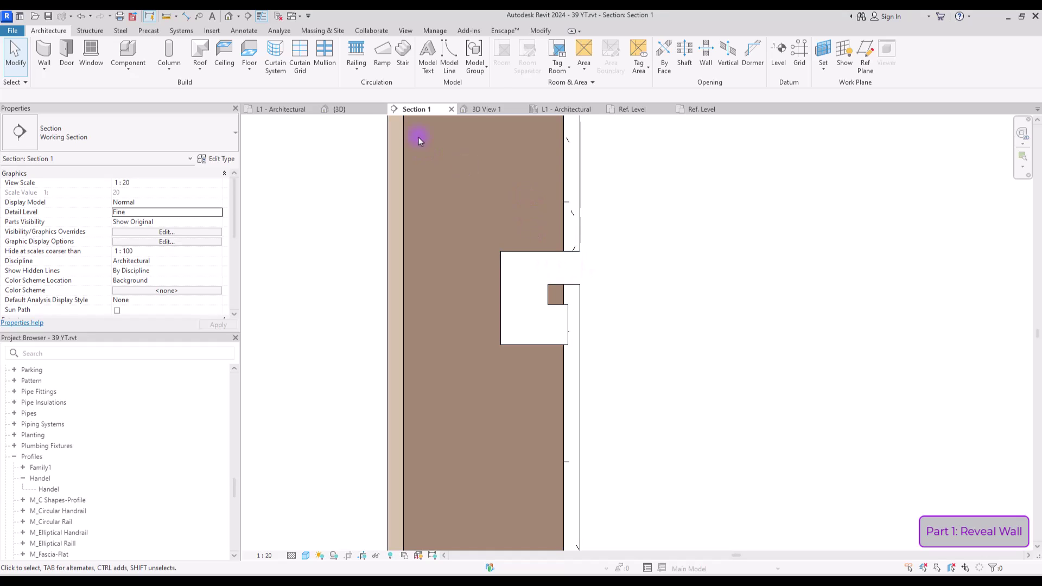
pyautogui.click(483, 109)
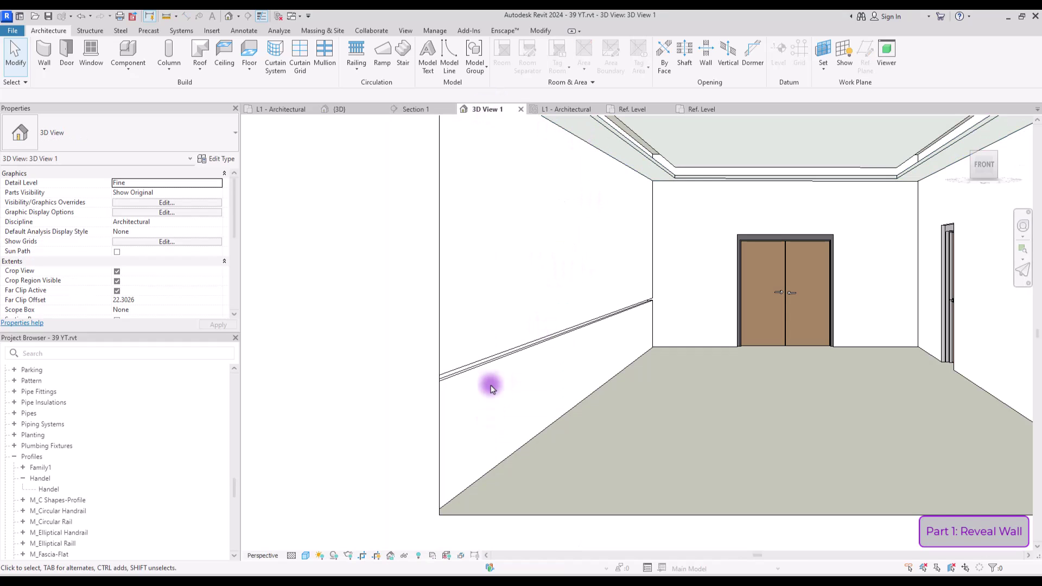
pyautogui.scroll(5, 492, 380)
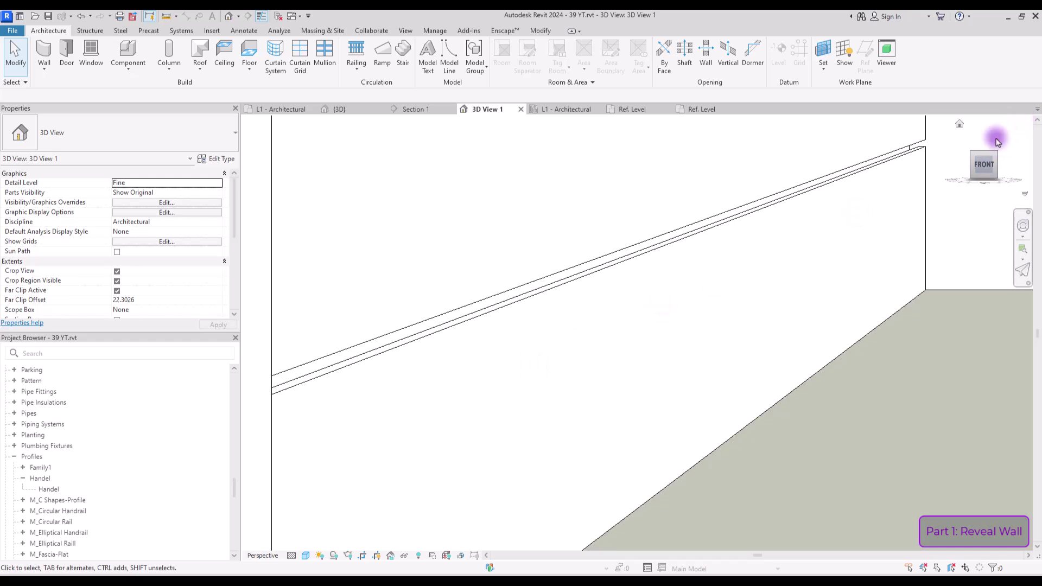
pyautogui.click(919, 149)
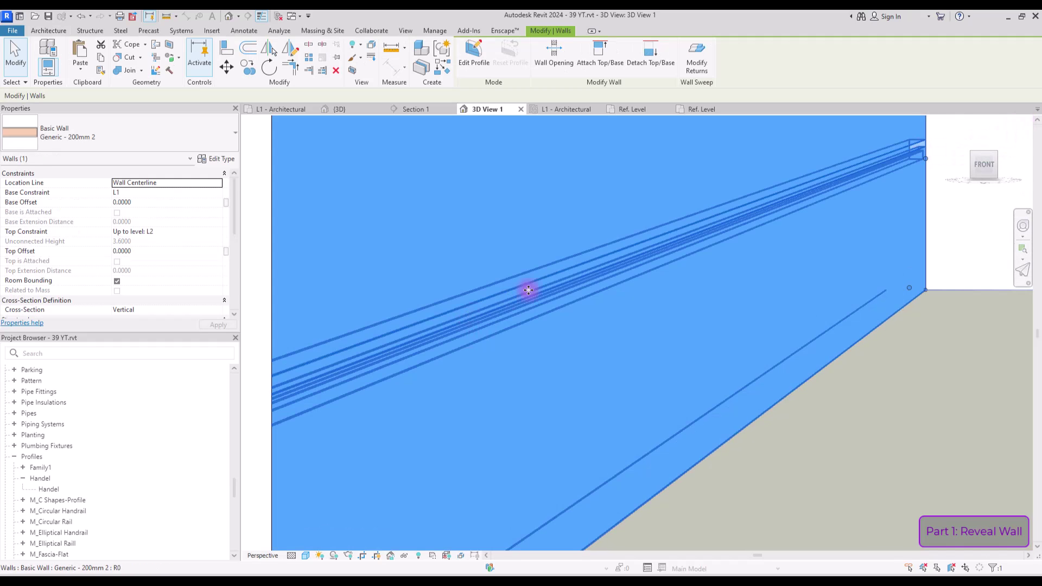
pyautogui.hotkey('ctrl', 'Tab')
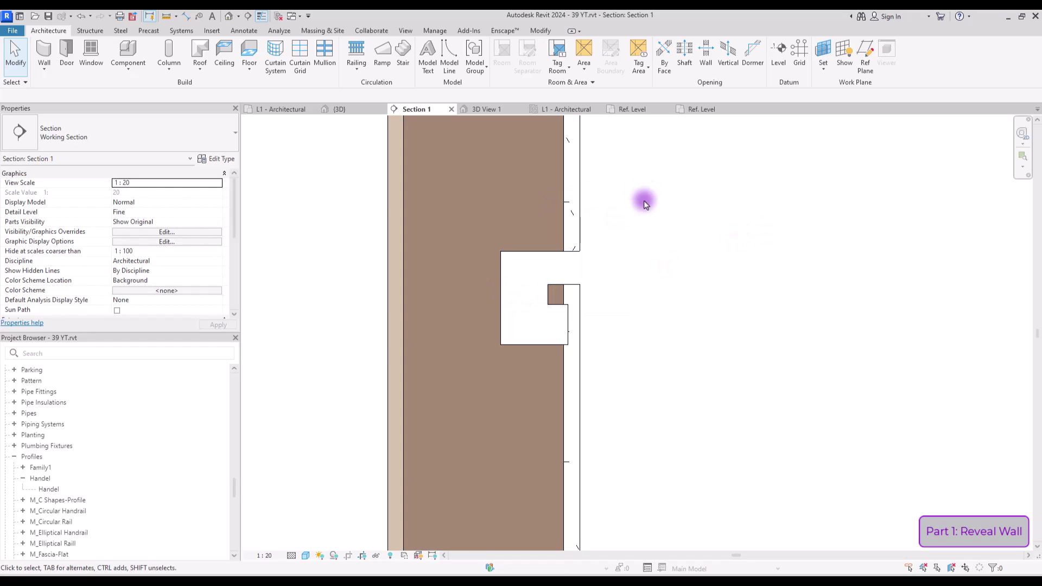
pyautogui.moveTo(674, 258); pyautogui.dragTo(628, 273, button='middle')
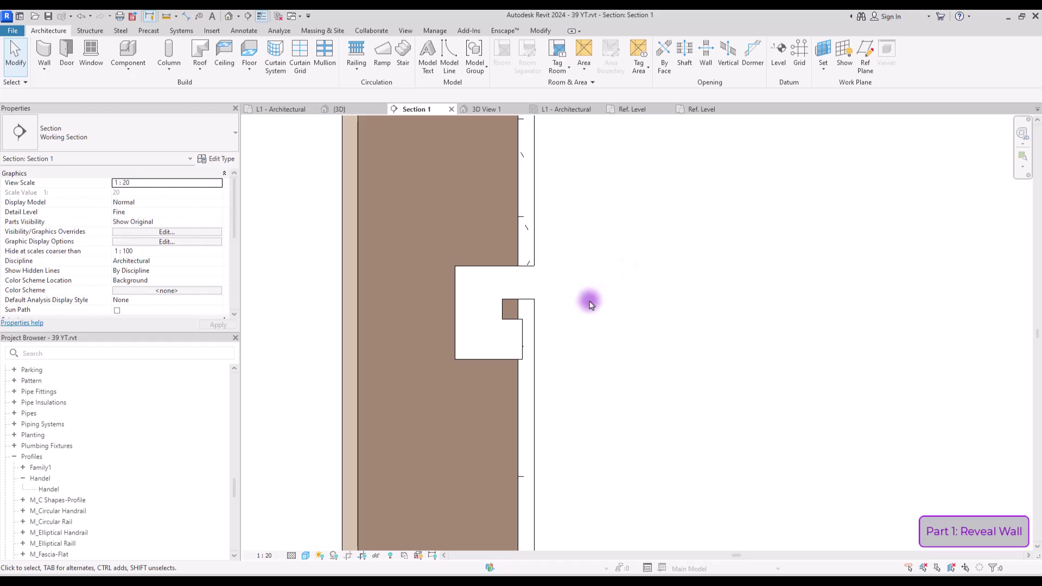
pyautogui.press('z')
pyautogui.press('f')
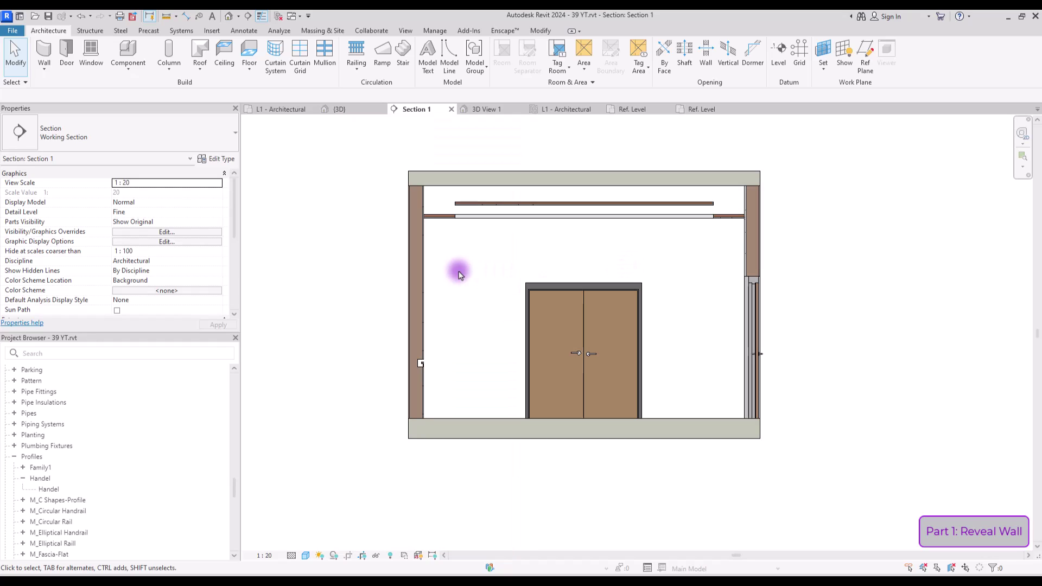
# Step: Draw a long horizontal model line above the room in the L1 - Architectural plan, dismissing the save reminder
pyautogui.click(267, 108)
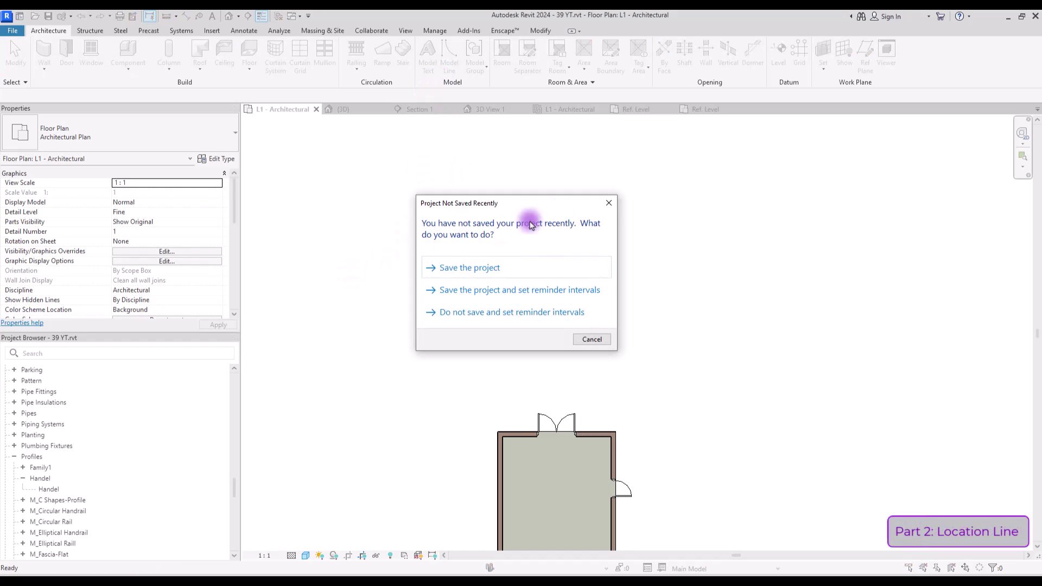
pyautogui.click(616, 207)
pyautogui.press('l')
pyautogui.press('i')
pyautogui.click(307, 267)
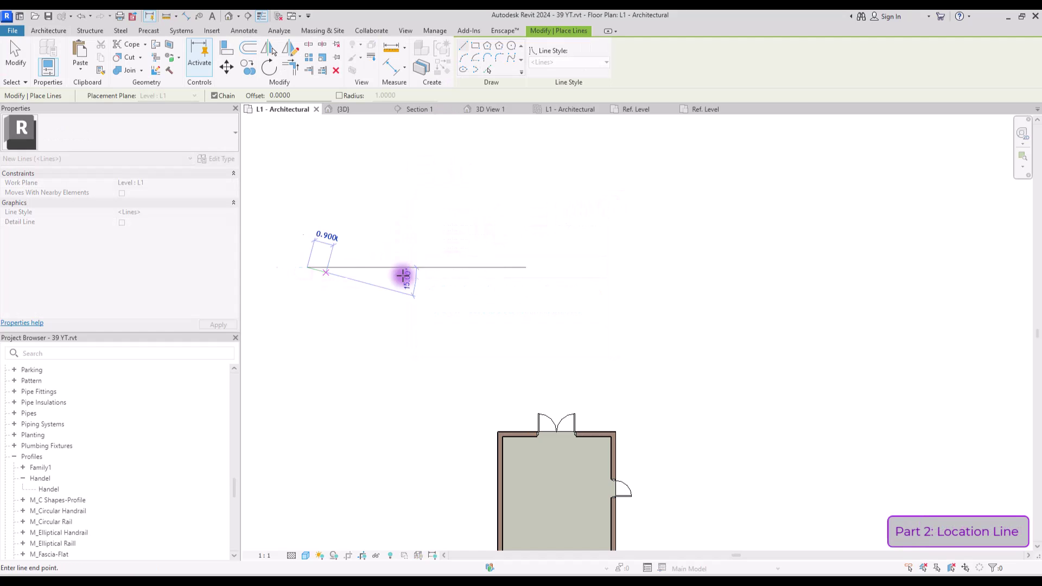
pyautogui.click(984, 266)
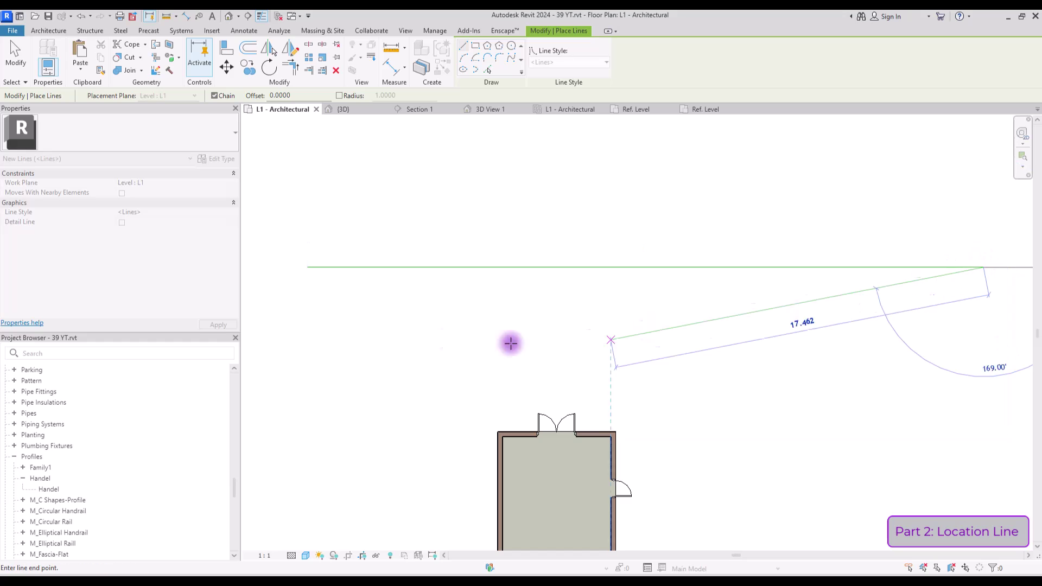
pyautogui.press('Escape')
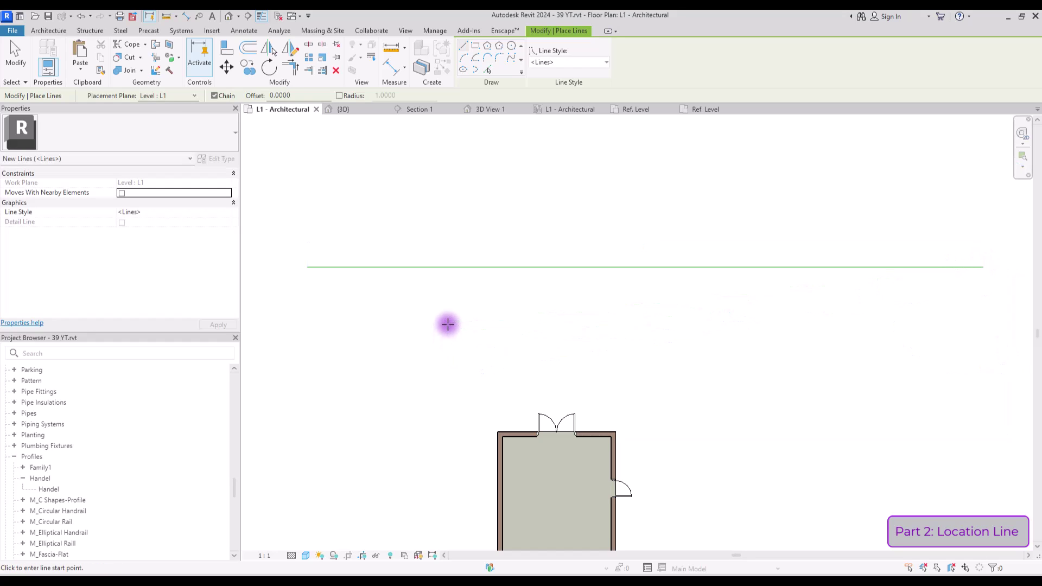
# Step: Draw an M_Exterior - Brick on CMU wall about 2.6 m long on the model line, with its location line at Wall Centerline
pyautogui.click(46, 31)
pyautogui.click(44, 52)
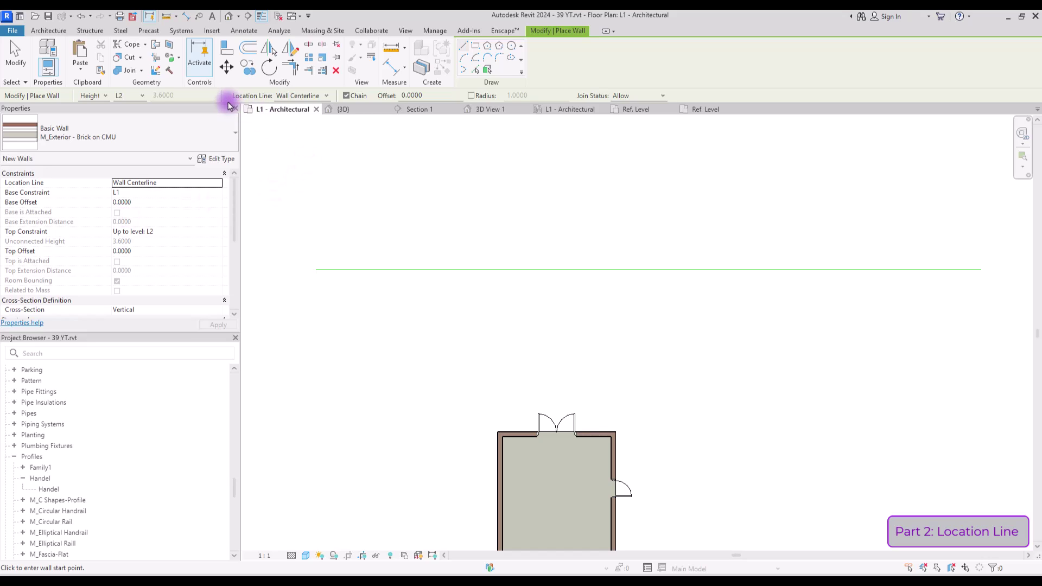
pyautogui.click(324, 96)
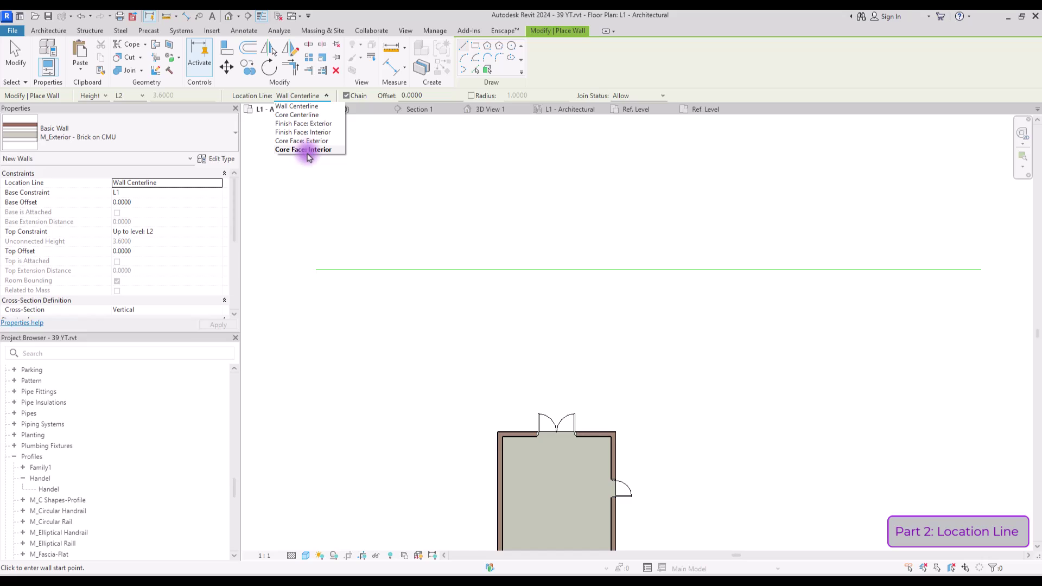
pyautogui.click(311, 107)
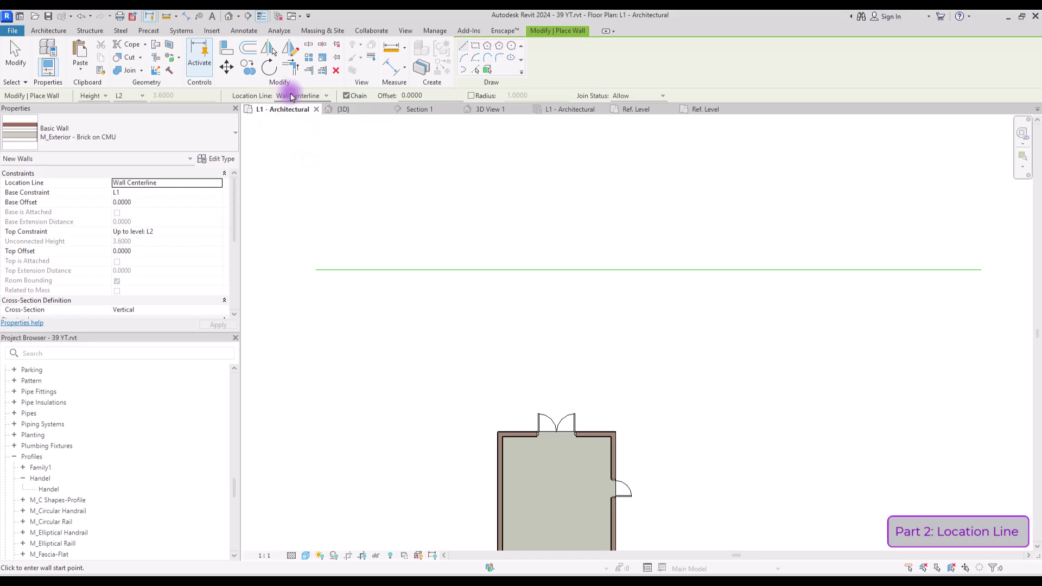
pyautogui.click(342, 270)
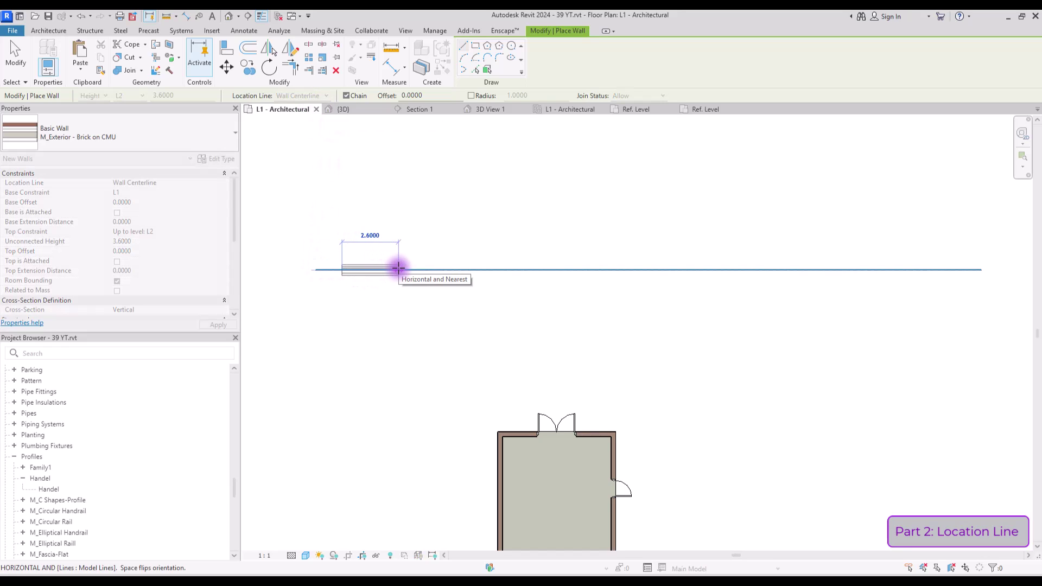
pyautogui.scroll(5, 353, 269)
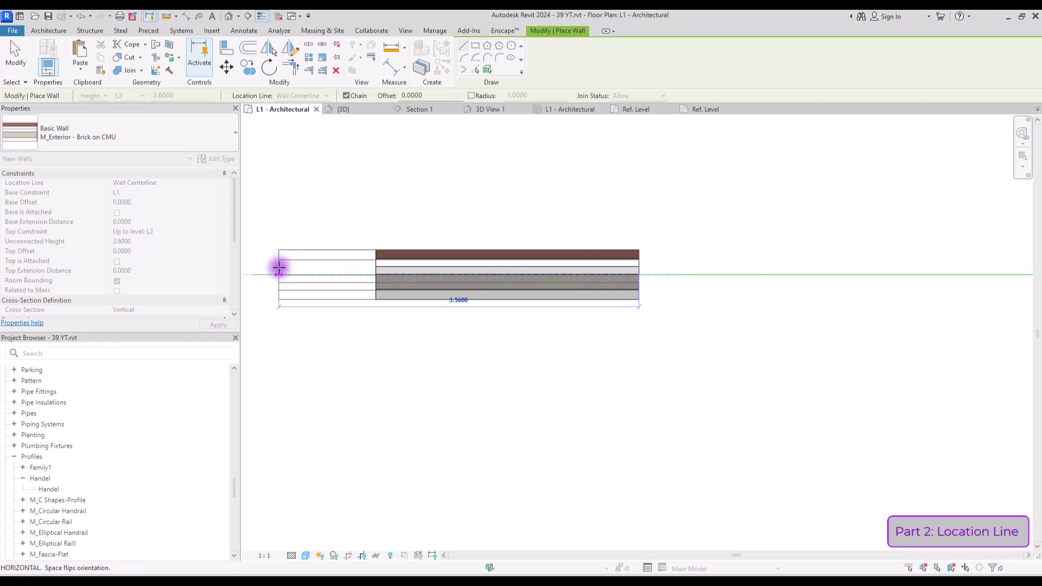
pyautogui.press('Escape')
pyautogui.scroll(2, 279, 272)
pyautogui.press('Escape')
pyautogui.scroll(2, 595, 210)
# Step: Examine the layers and core boundaries in the new brick wall's type structure
pyautogui.click(625, 262)
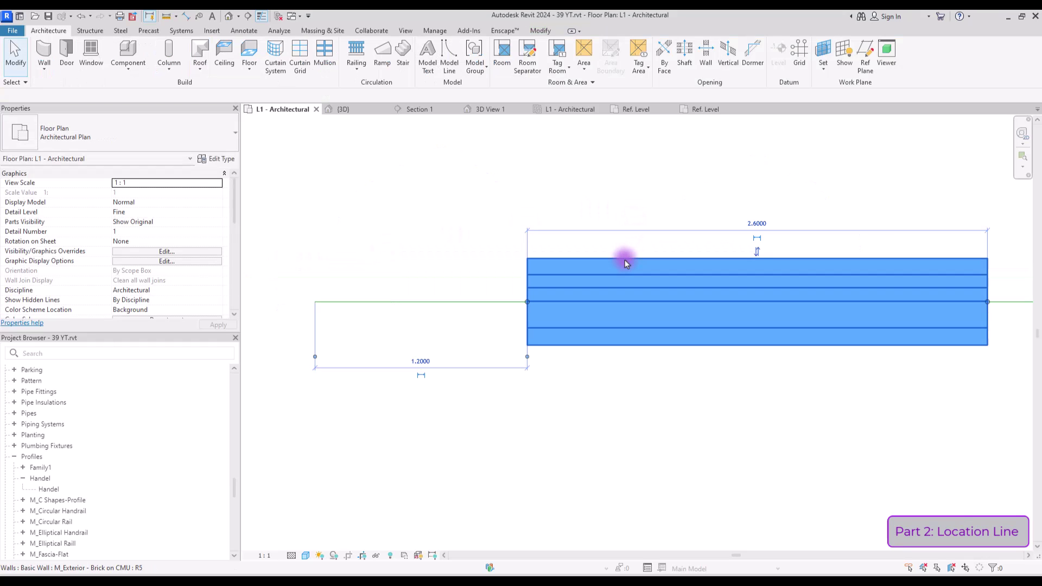
pyautogui.click(218, 165)
pyautogui.moveTo(775, 49); pyautogui.dragTo(404, 75)
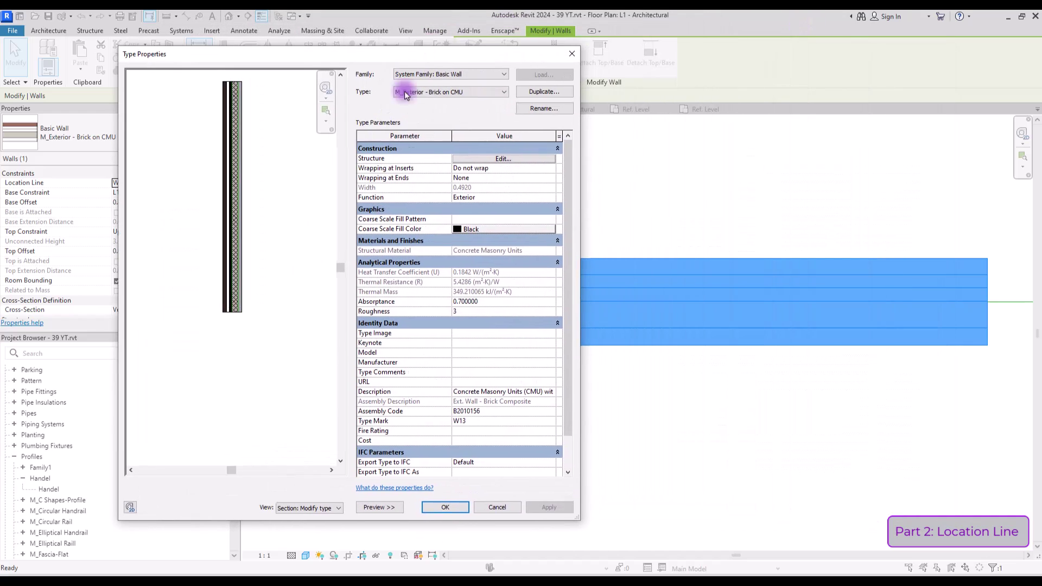
pyautogui.click(504, 158)
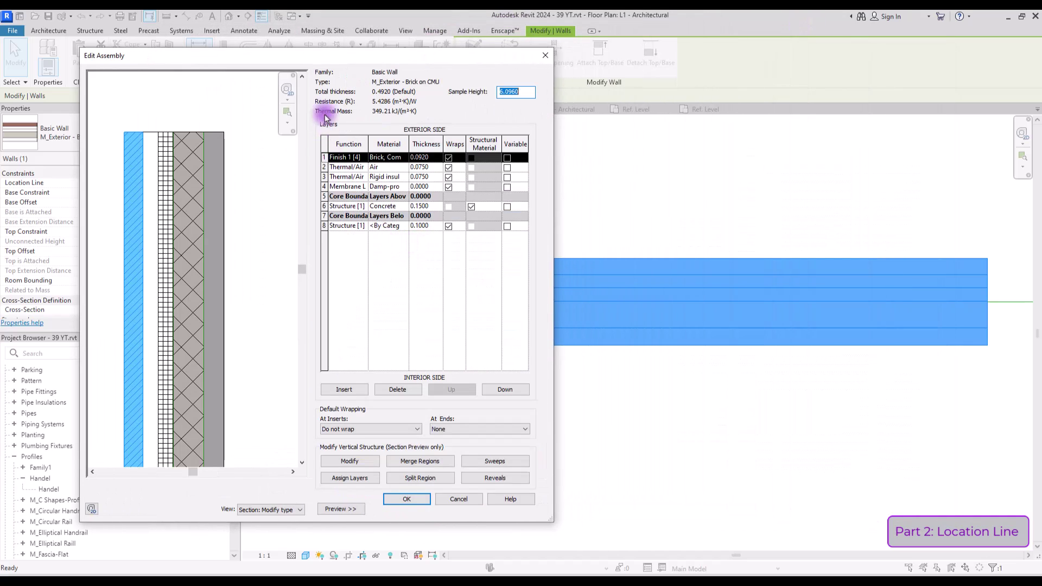
pyautogui.moveTo(321, 56); pyautogui.dragTo(465, 59)
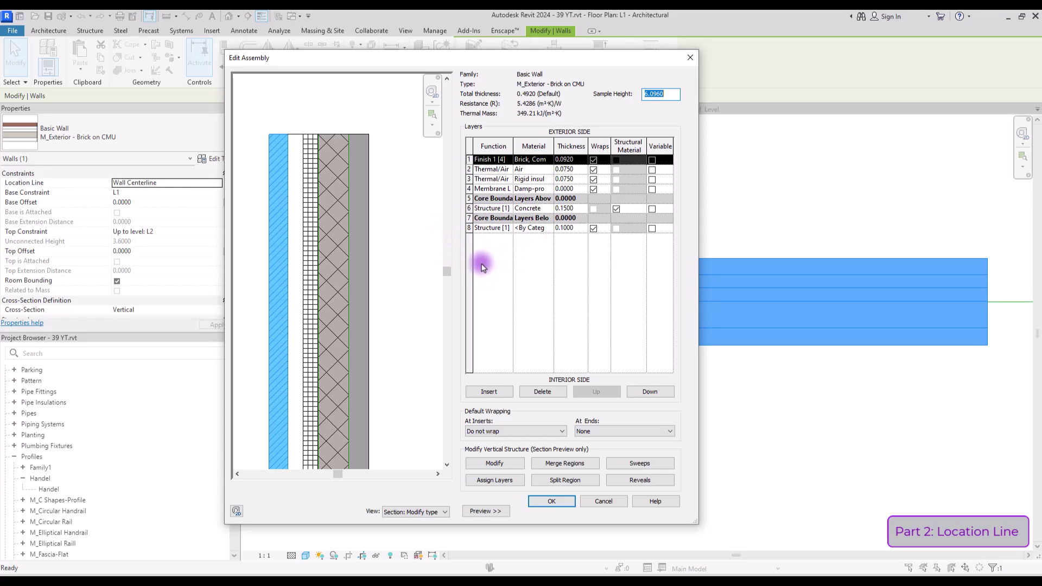
pyautogui.click(551, 501)
# Step: Draw a second M_Exterior - Brick on CMU wall about 3.36 m long on the model line, with its location line at Core Centerline
pyautogui.press('c')
pyautogui.press('s')
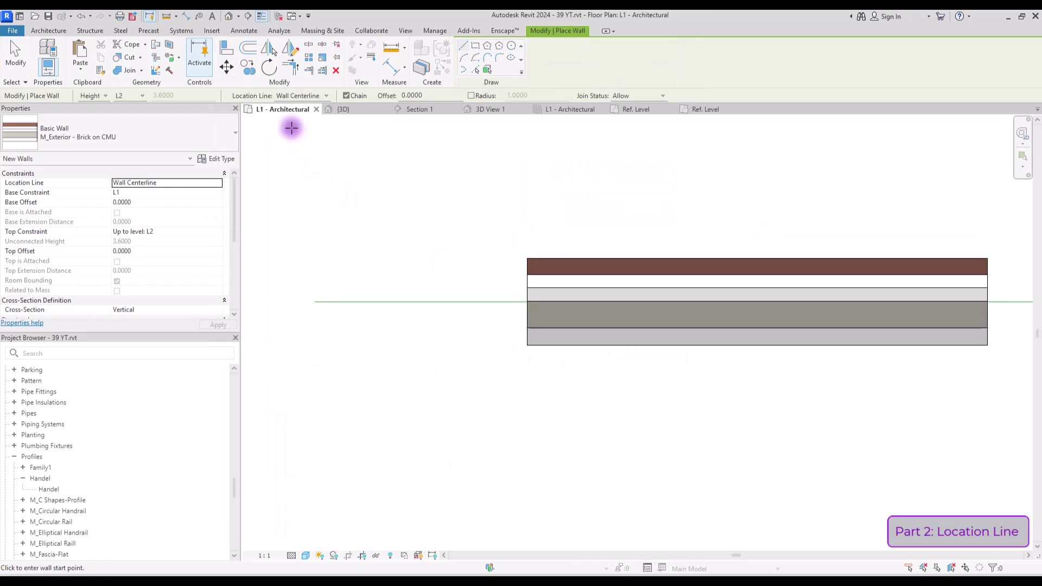
pyautogui.click(320, 96)
pyautogui.click(297, 114)
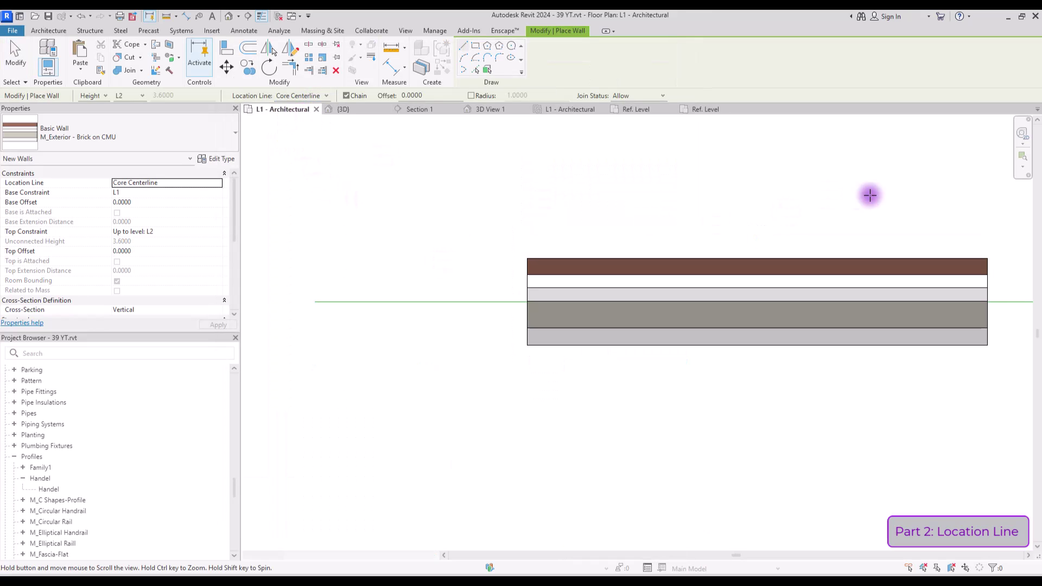
pyautogui.moveTo(868, 193); pyautogui.dragTo(197, 157, button='middle')
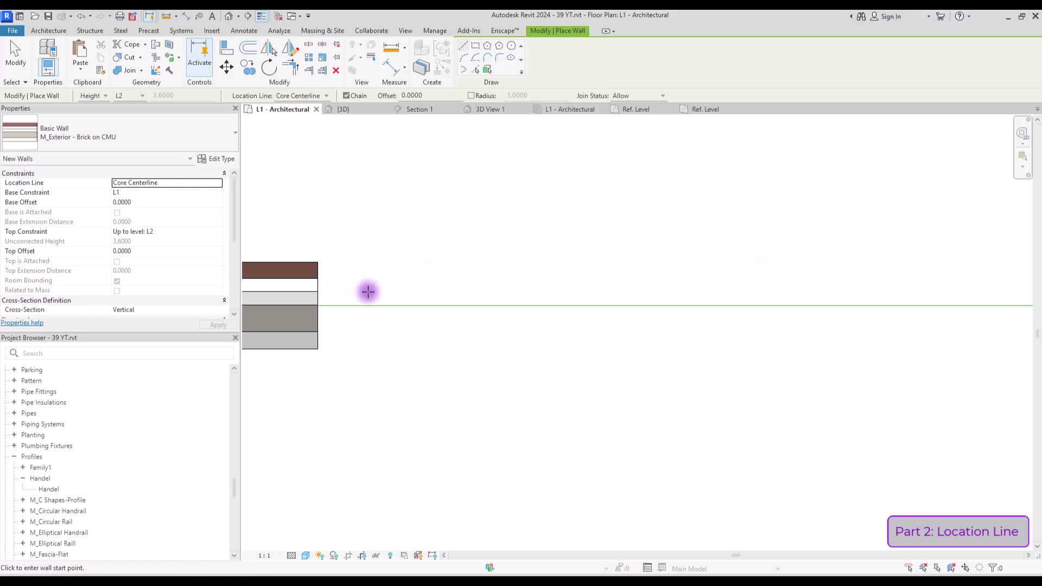
pyautogui.click(389, 306)
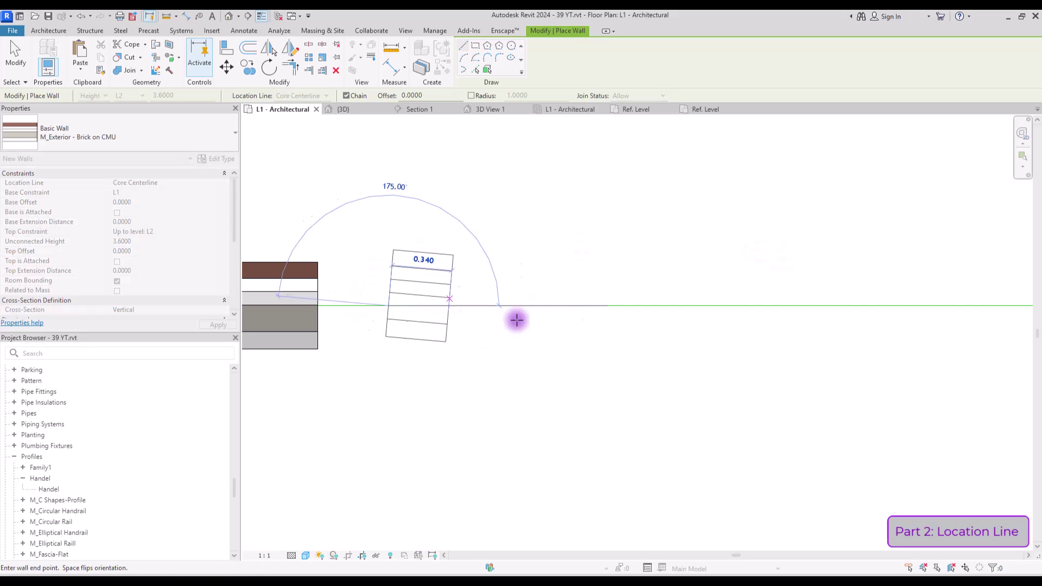
pyautogui.click(983, 305)
pyautogui.press('Escape')
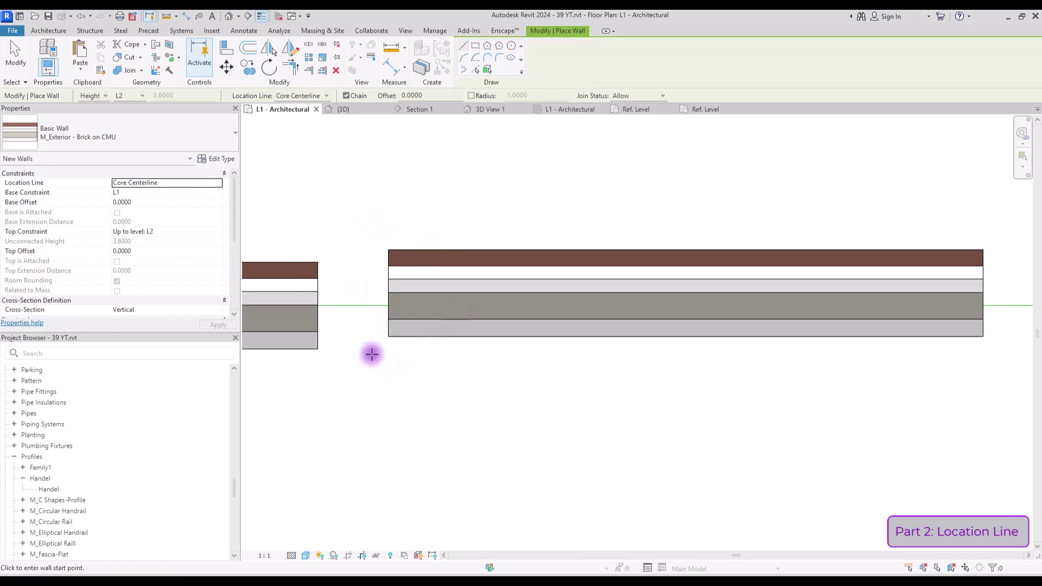
pyautogui.press('Escape')
# Step: Insert a Structure [1] layer in the second wall's type assembly, placed inside the core just before the concrete layer
pyautogui.click(519, 298)
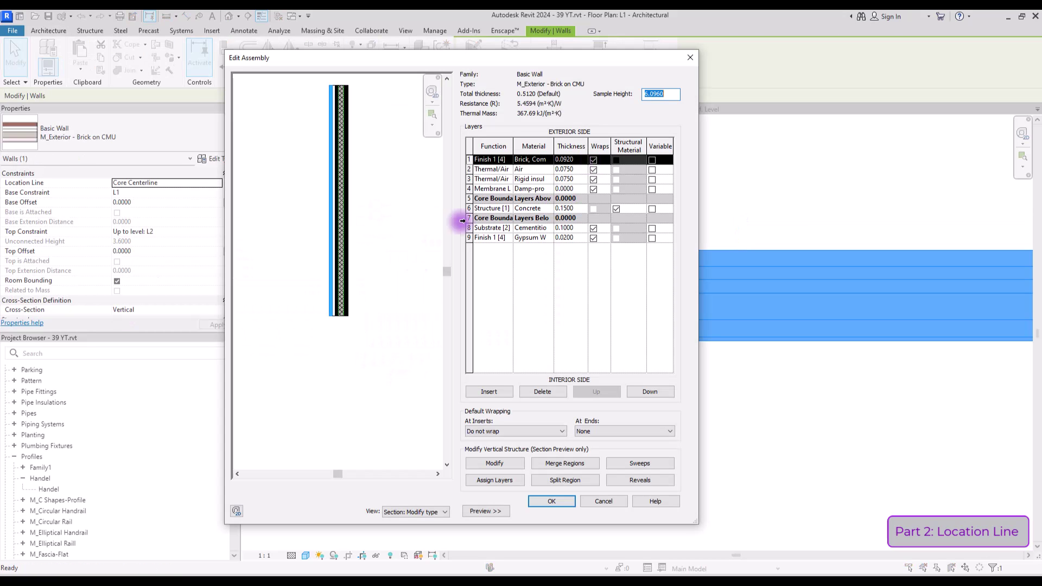
pyautogui.scroll(2, 326, 225)
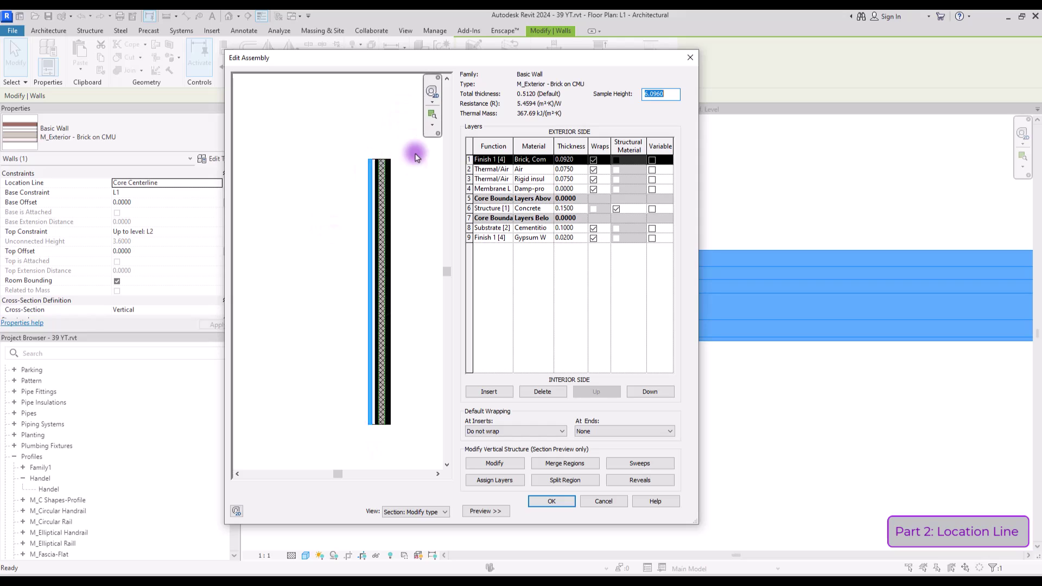
pyautogui.scroll(3, 375, 165)
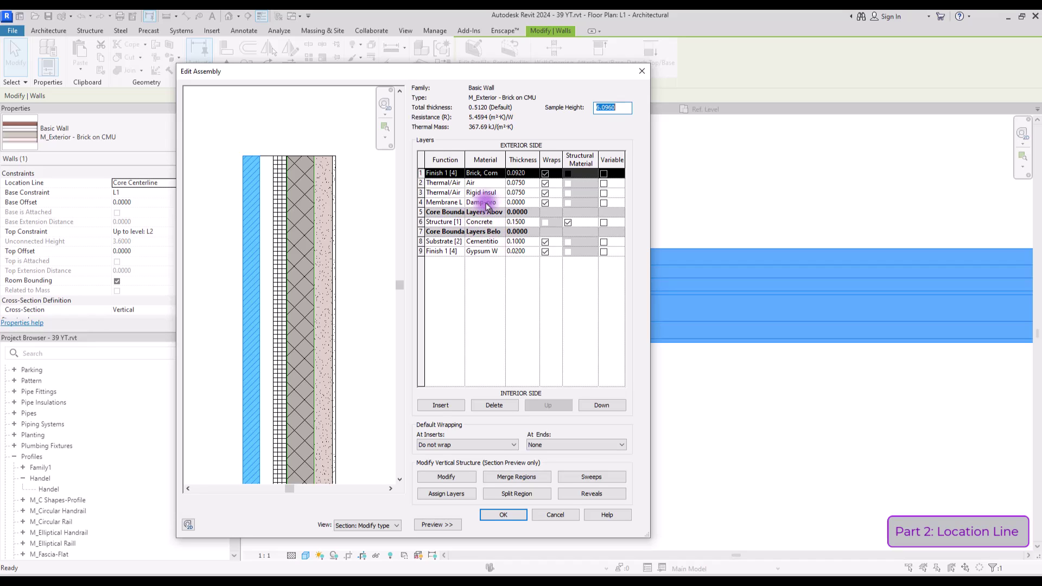
pyautogui.click(439, 406)
pyautogui.click(602, 406)
pyautogui.click(603, 406)
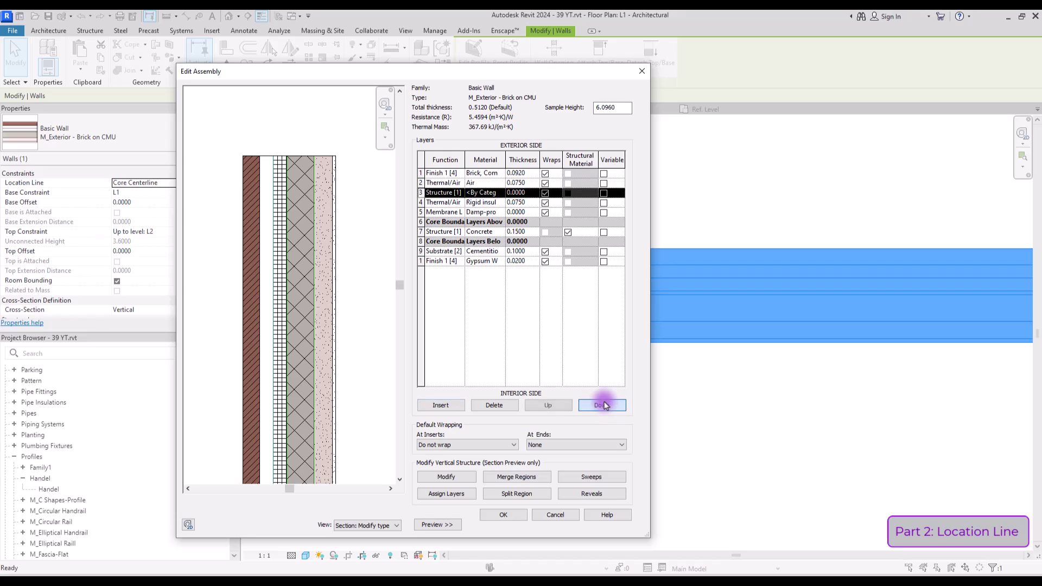
pyautogui.click(603, 405)
pyautogui.click(602, 405)
pyautogui.click(603, 406)
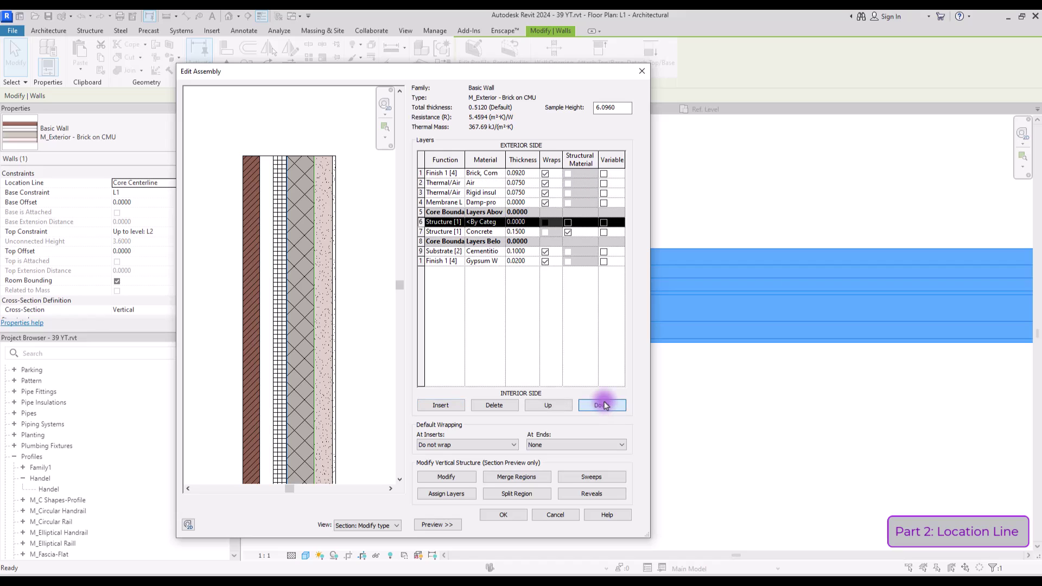
# Step: Set the new core layer's thickness to 0.05 and give it the Gravel material with shading color RGB 75 232 9
pyautogui.click(519, 222)
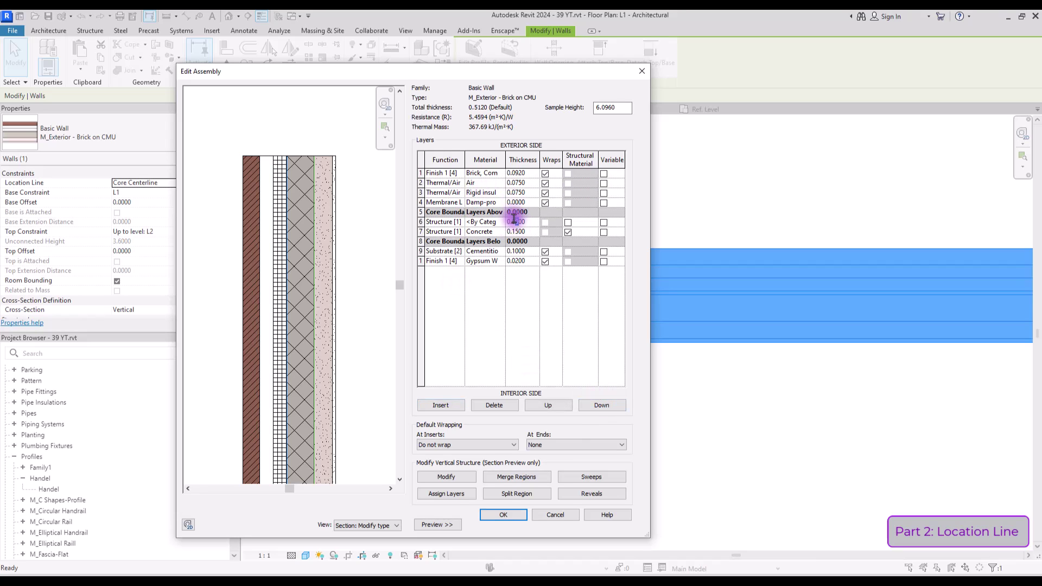
pyautogui.write('0.05')
pyautogui.press('Tab')
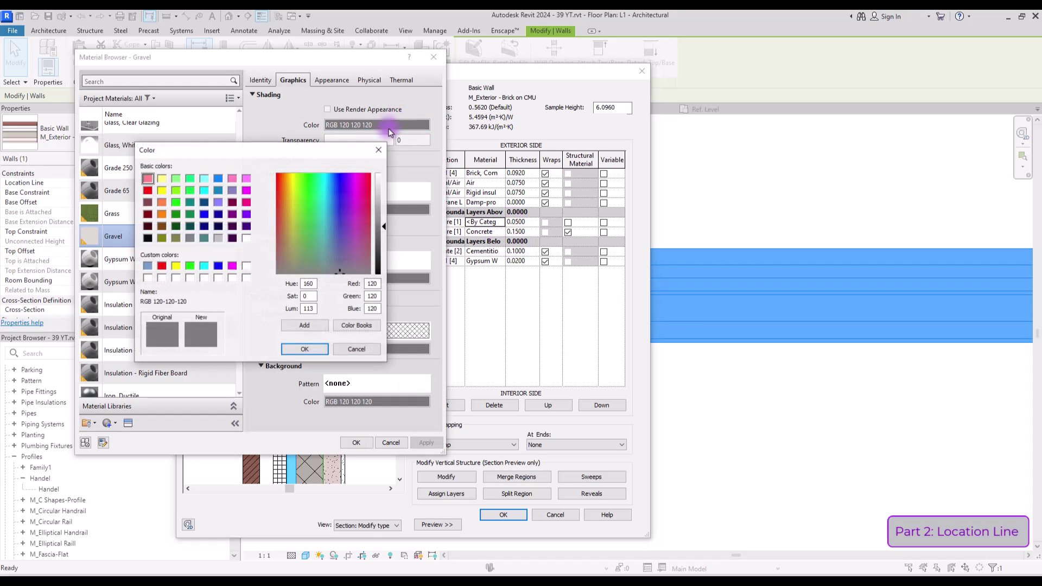
pyautogui.moveTo(314, 211); pyautogui.dragTo(304, 185)
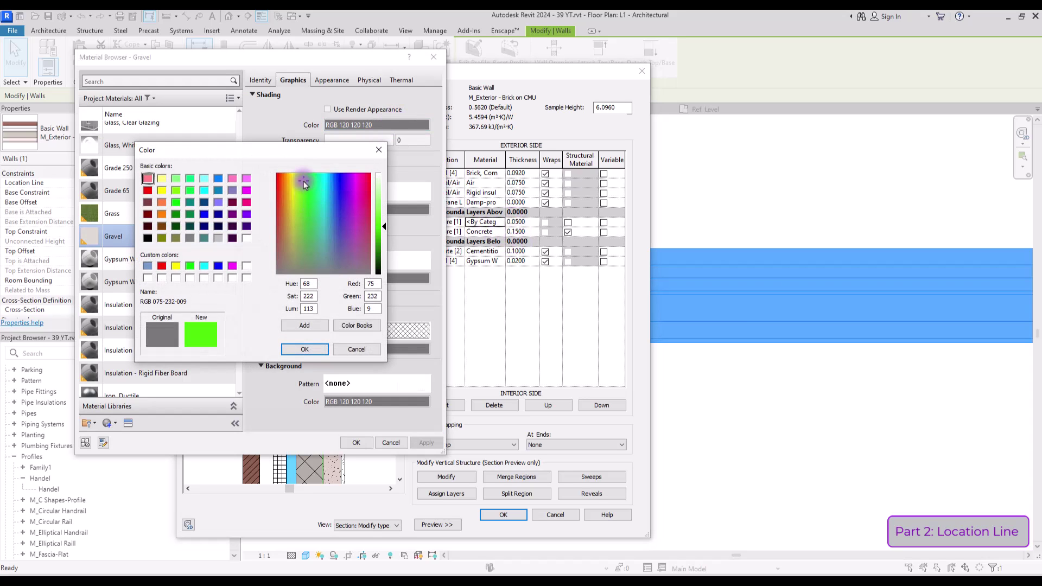
pyautogui.click(305, 349)
pyautogui.click(356, 443)
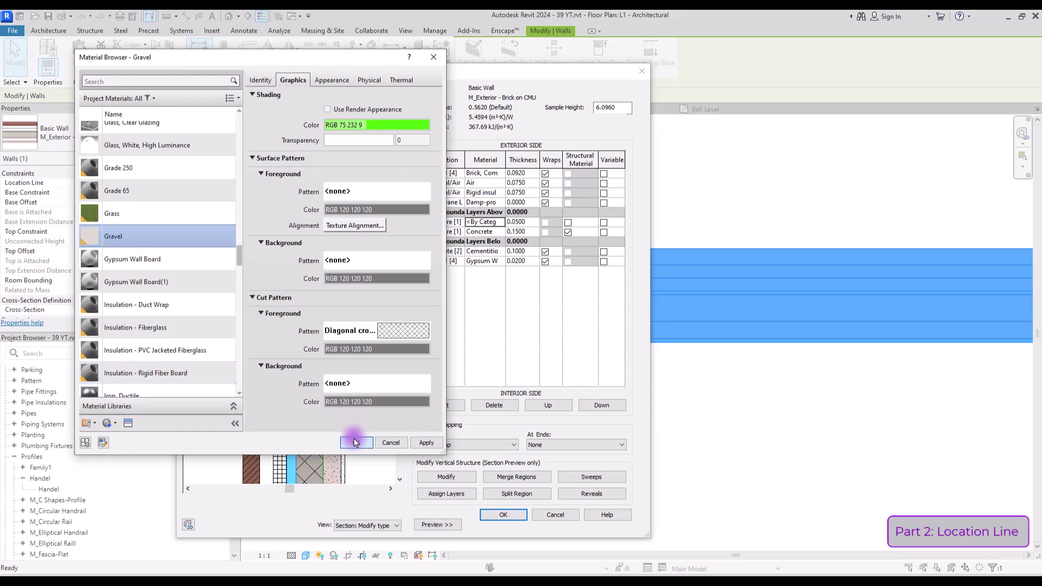
pyautogui.click(504, 515)
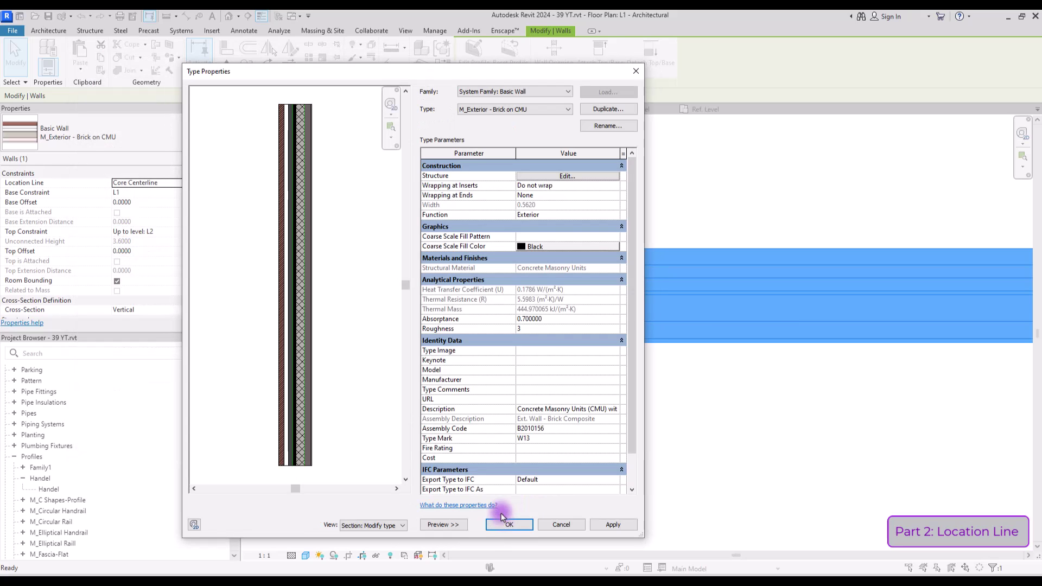
pyautogui.click(513, 522)
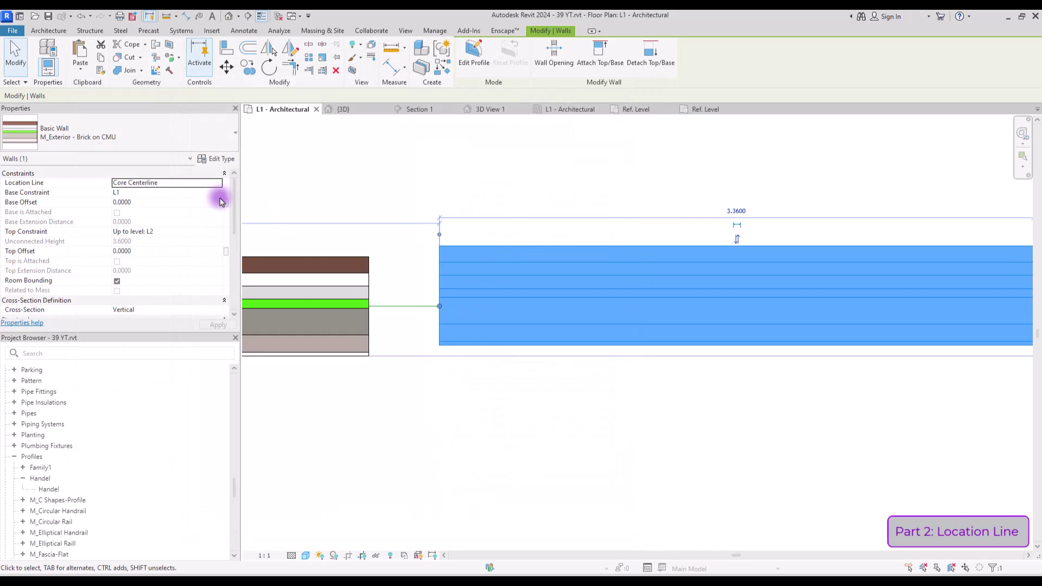
# Step: Draw two horizontal model lines about 0.3 m long from the core's exterior and interior faces at the Core Centerline wall's end
pyautogui.click(332, 230)
pyautogui.scroll(2, 567, 263)
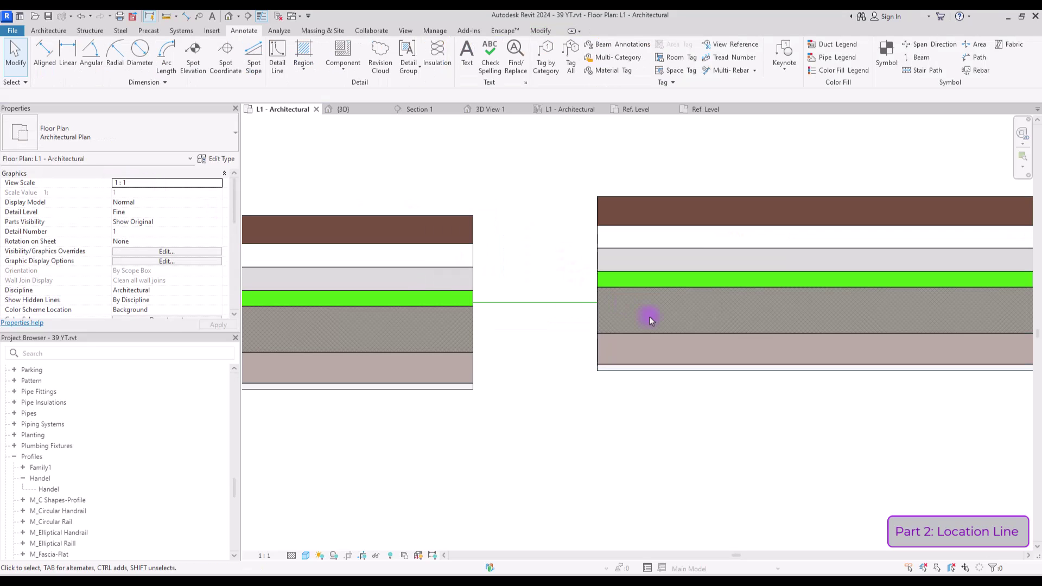
pyautogui.scroll(3, 624, 318)
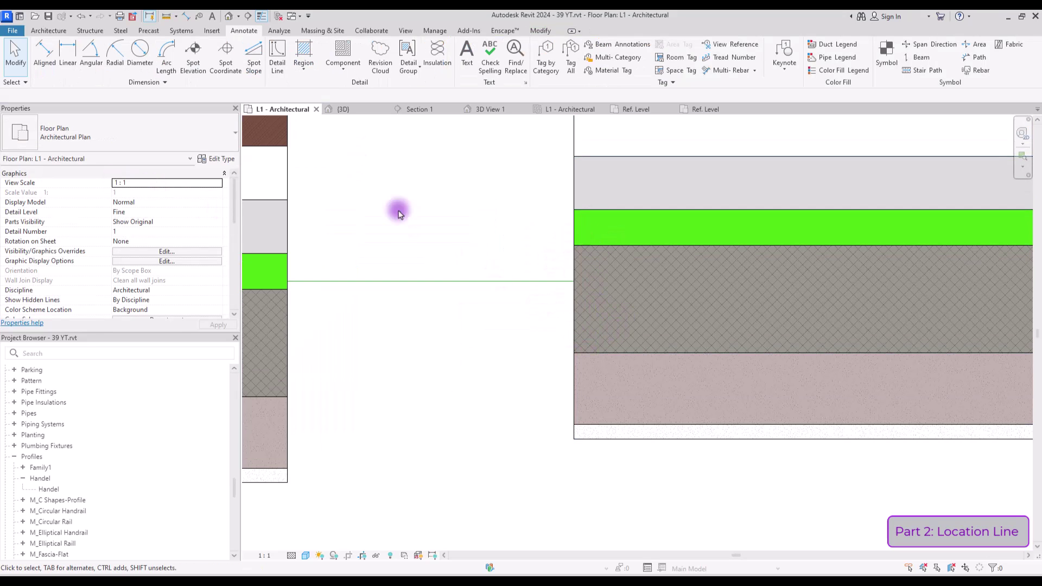
pyautogui.click(48, 30)
pyautogui.click(437, 52)
pyautogui.click(575, 210)
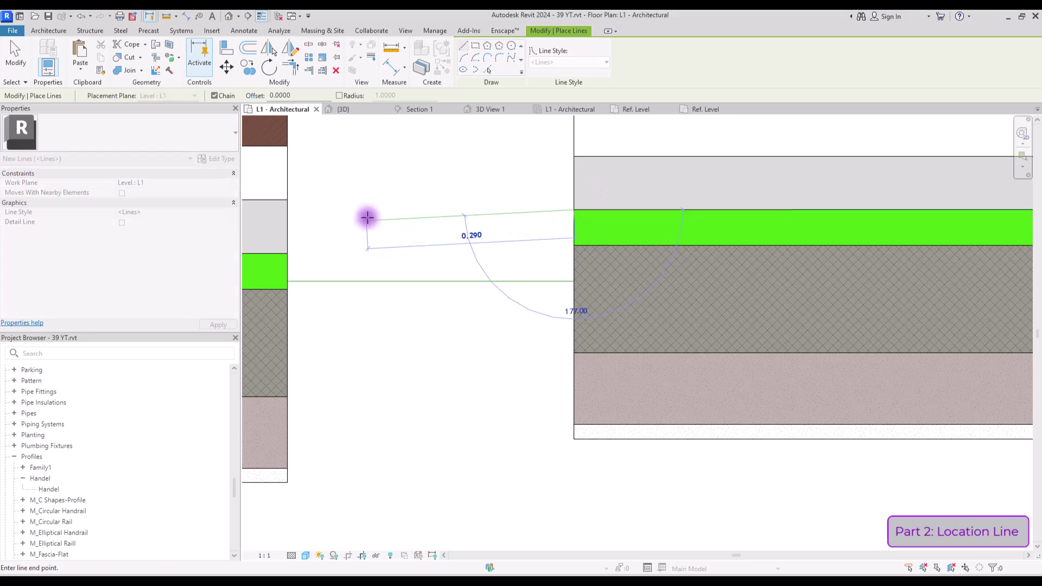
pyautogui.click(575, 353)
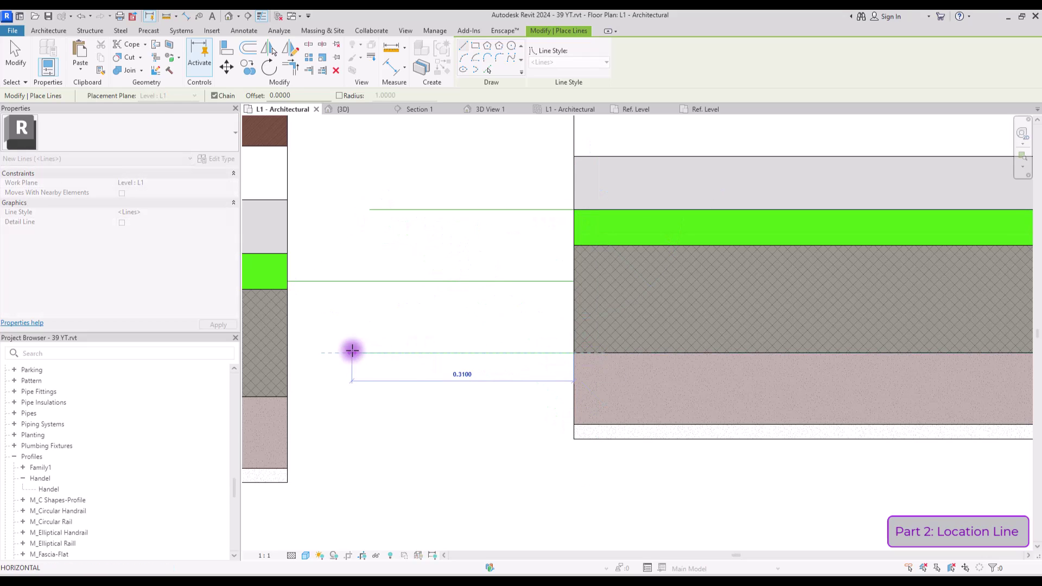
# Step: Add an aligned dimension across the two core face lines and the reference line, and set the view scale to 1:10
pyautogui.click(390, 67)
pyautogui.click(431, 211)
pyautogui.click(431, 281)
pyautogui.click(441, 352)
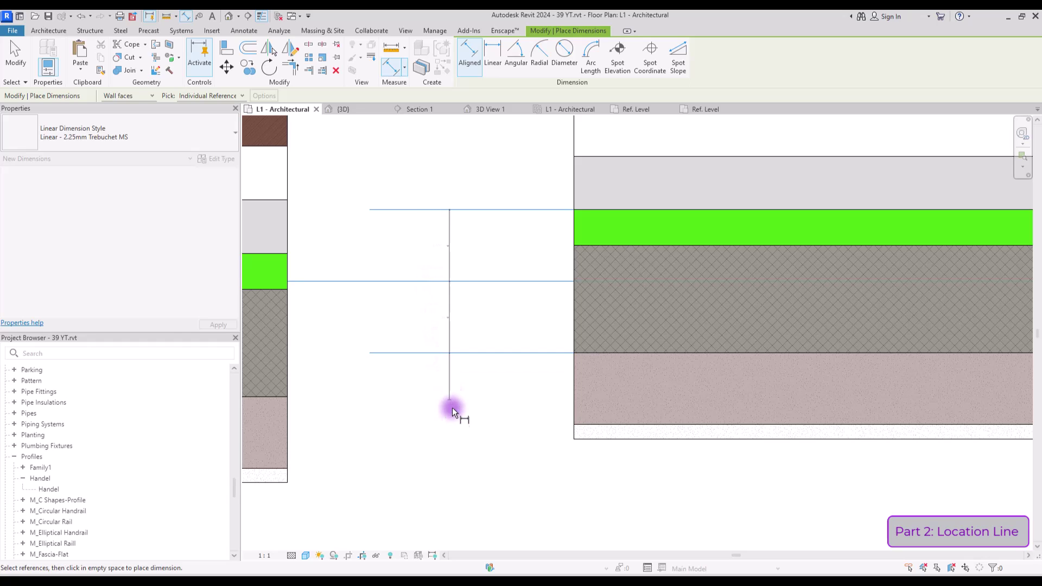
pyautogui.click(450, 395)
pyautogui.click(263, 555)
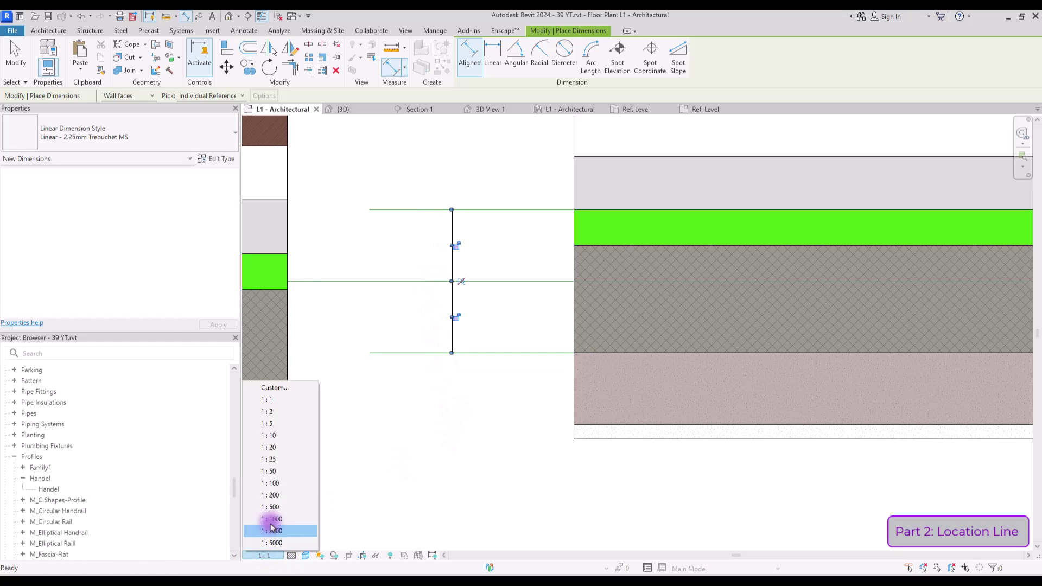
pyautogui.click(283, 435)
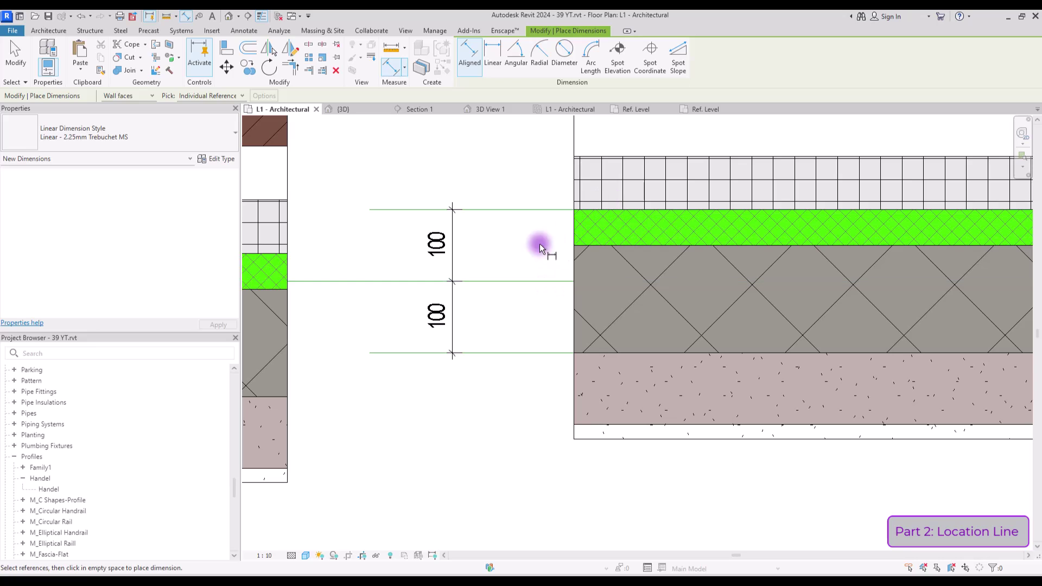
# Step: Draw a similar brick wall about 1.22 m long farther along the reference line, with its location line at Finish Face: Exterior
pyautogui.moveTo(417, 376); pyautogui.dragTo(690, 320, button='middle')
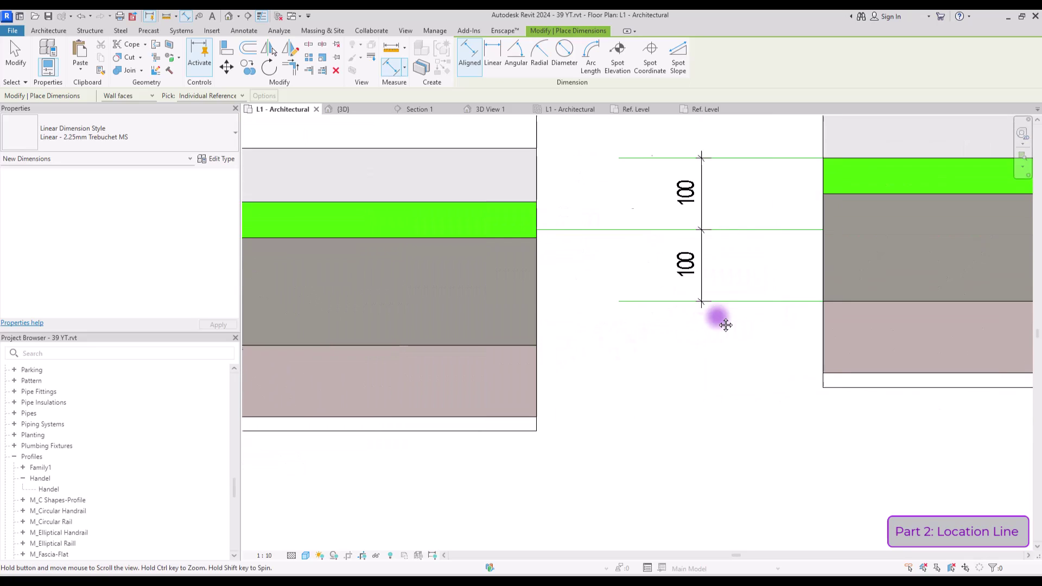
pyautogui.scroll(-2, 395, 161)
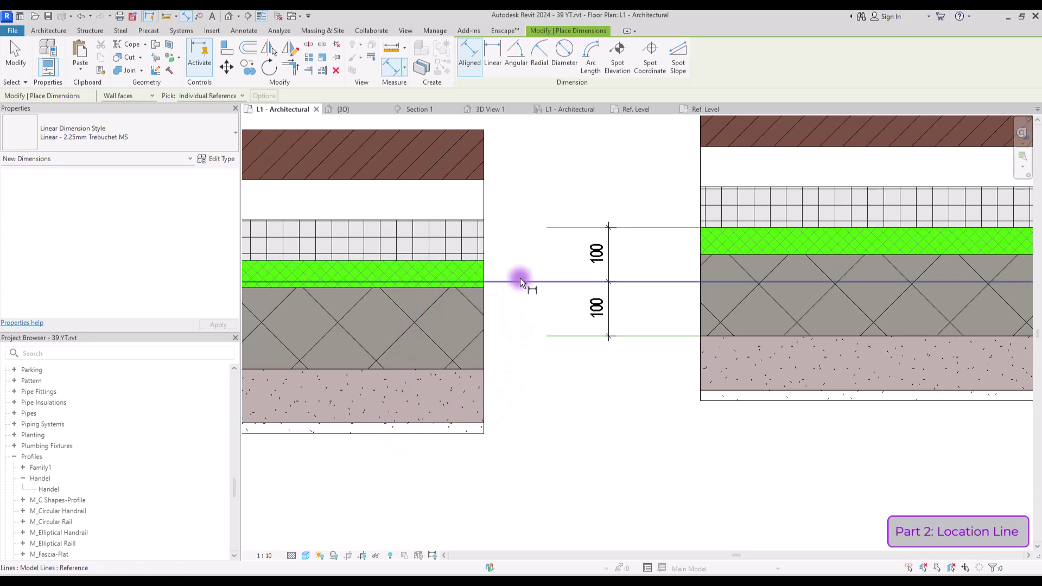
pyautogui.scroll(-5, 523, 279)
pyautogui.scroll(-2, 588, 310)
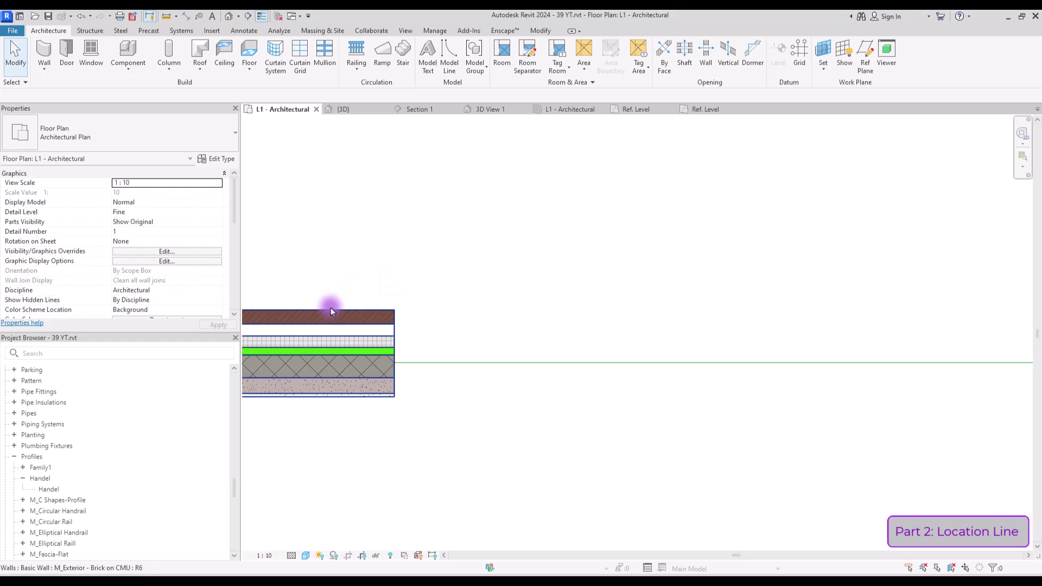
pyautogui.click(330, 312)
pyautogui.rightClick(330, 313)
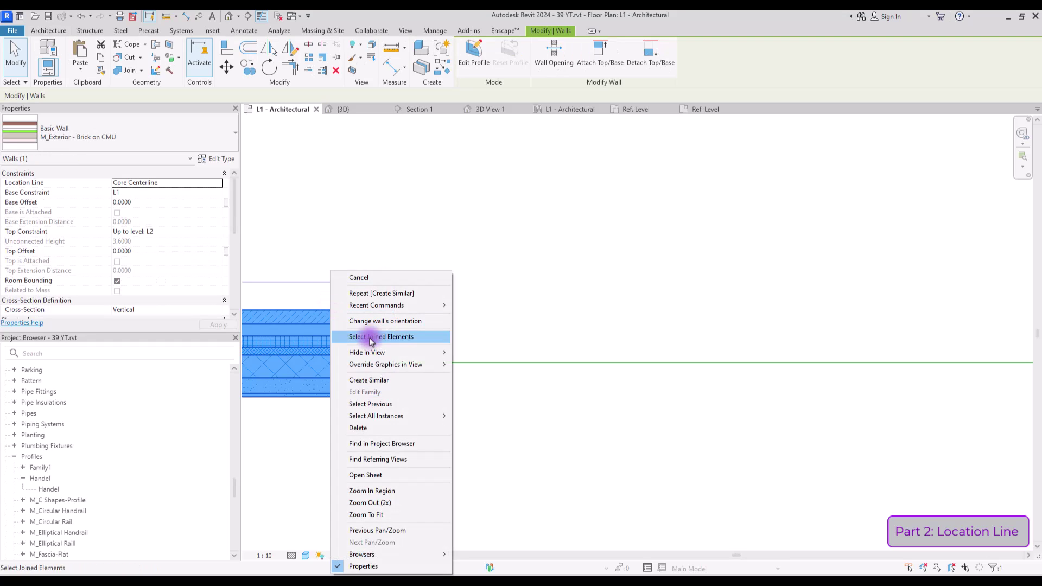
pyautogui.click(386, 379)
pyautogui.moveTo(931, 230); pyautogui.dragTo(715, 281, button='middle')
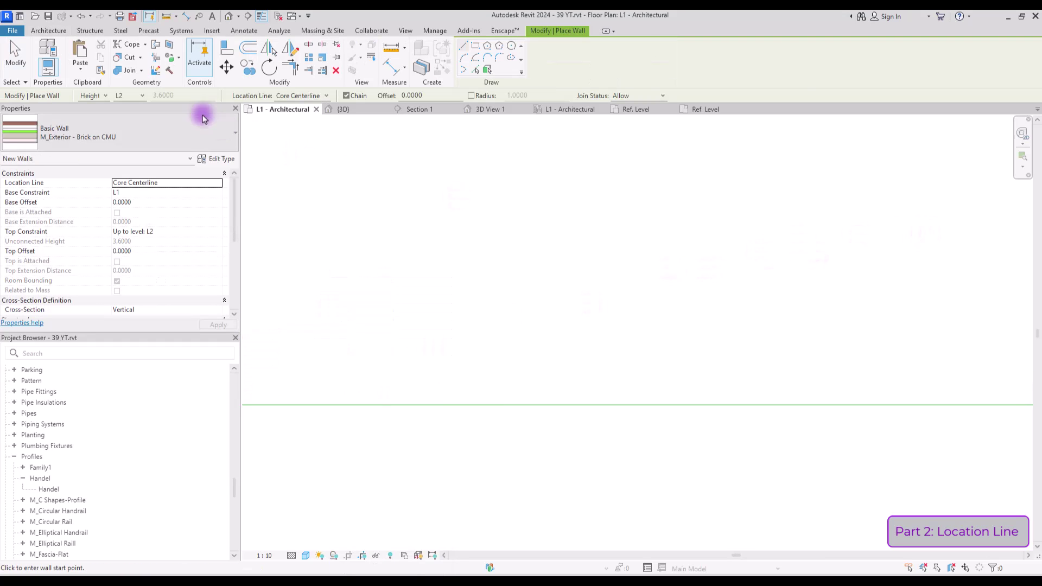
pyautogui.click(321, 97)
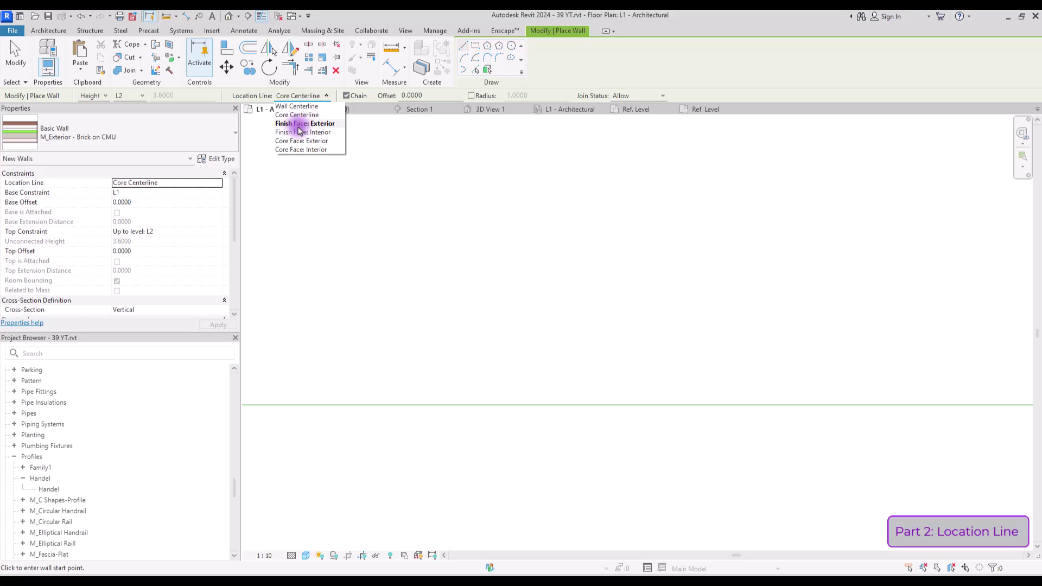
pyautogui.click(324, 124)
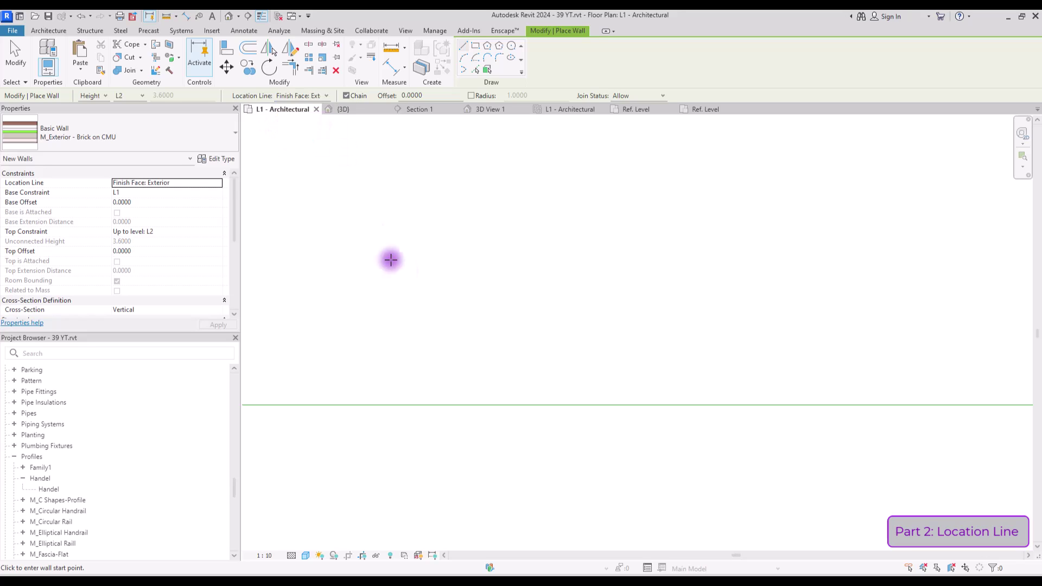
pyautogui.click(516, 405)
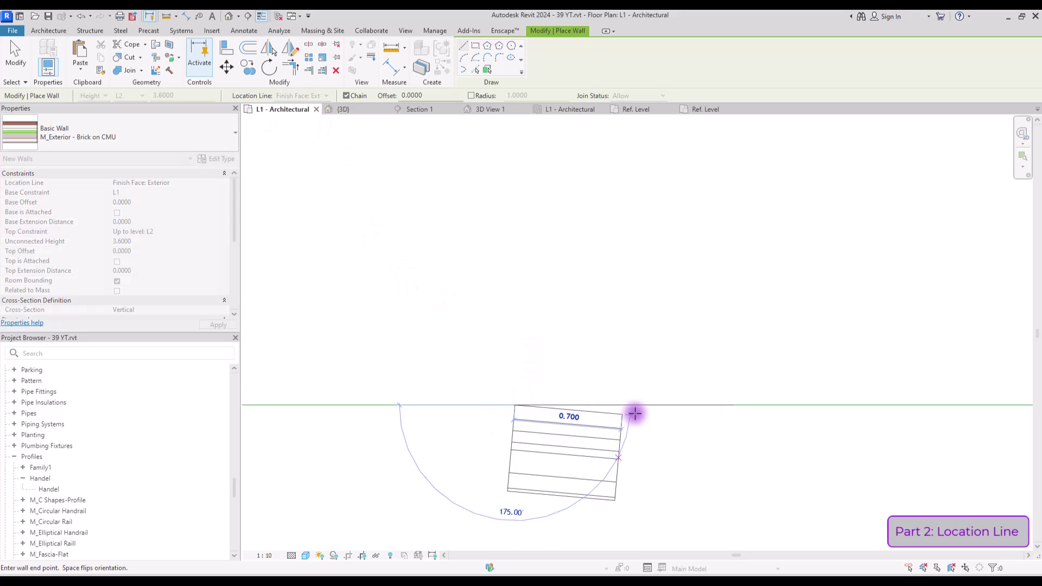
pyautogui.click(702, 407)
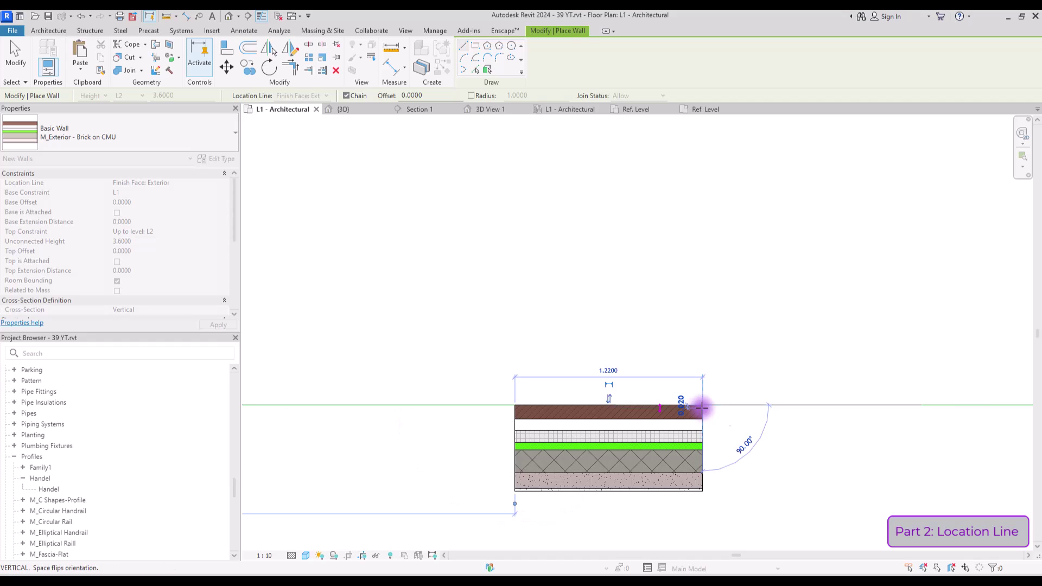
pyautogui.press('Escape')
# Step: Draw another brick wall on the reference line past the Finish Face: Exterior wall, with its location line at Finish Face: Interior
pyautogui.click(326, 96)
pyautogui.click(309, 130)
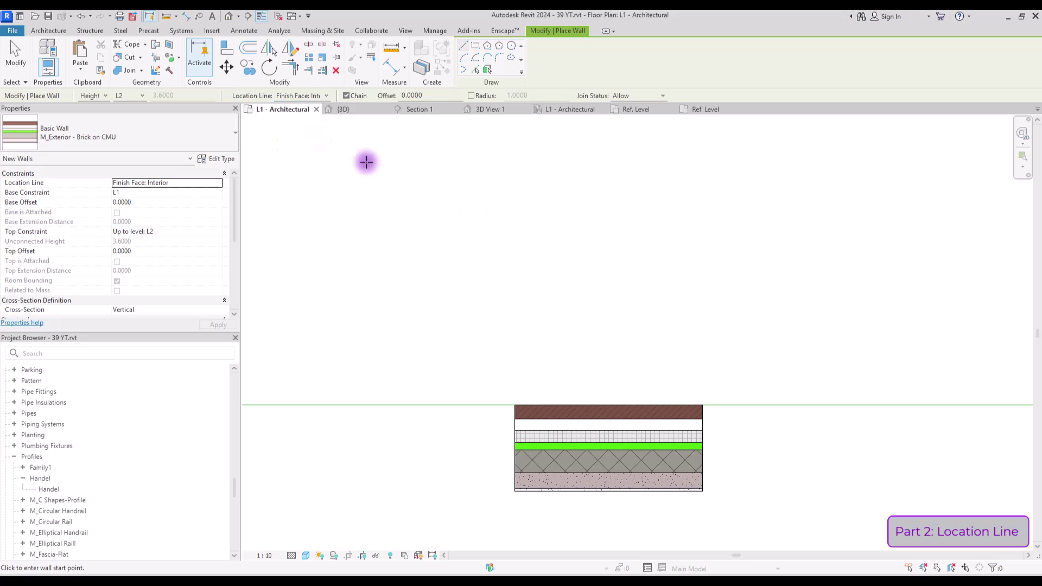
pyautogui.click(737, 405)
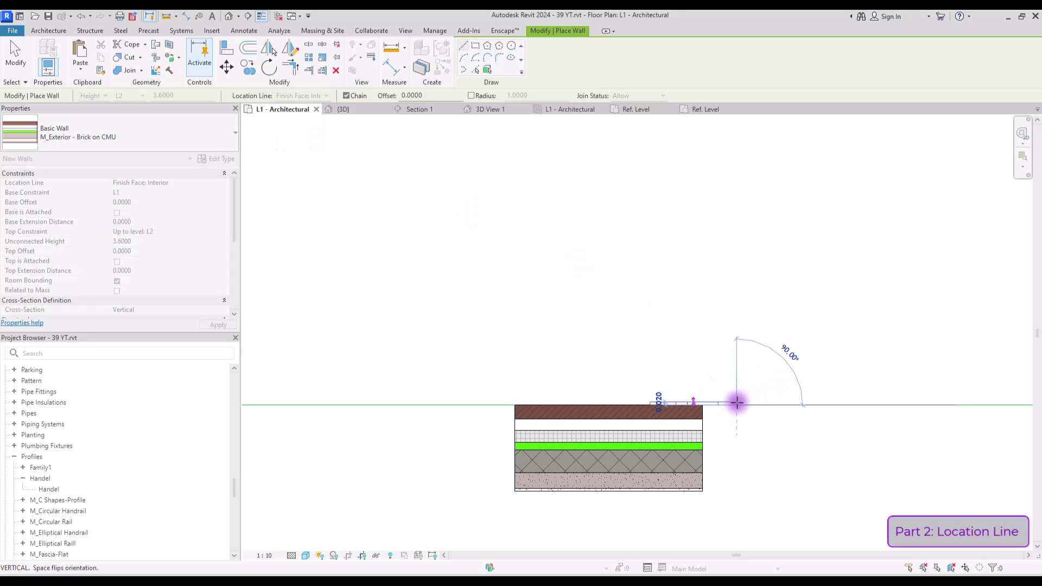
pyautogui.click(923, 402)
pyautogui.press('Escape')
pyautogui.scroll(3, 577, 351)
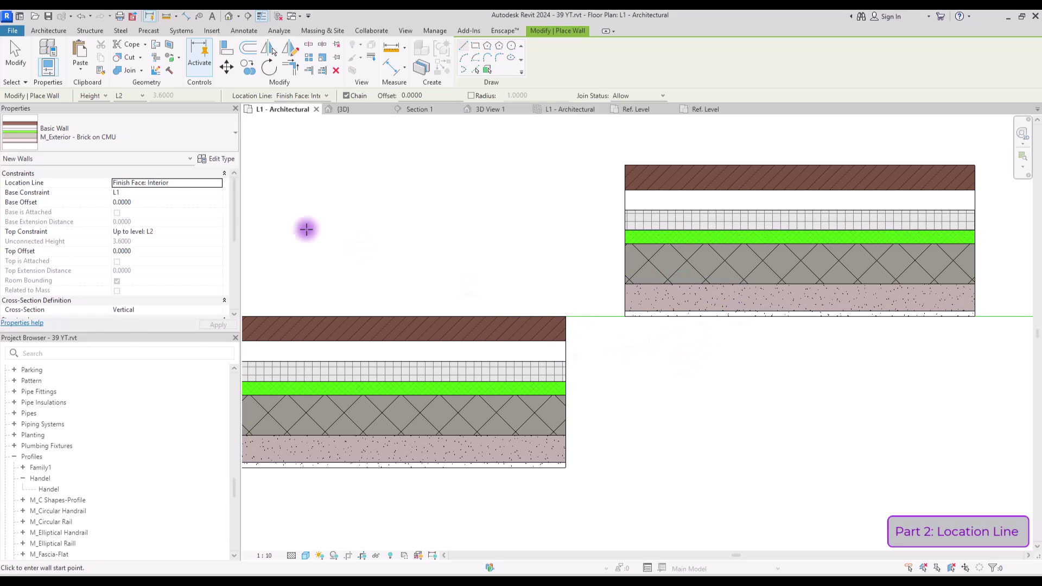
# Step: Review the layer structure of the M_Exterior - Brick on CMU wall type
pyautogui.click(216, 158)
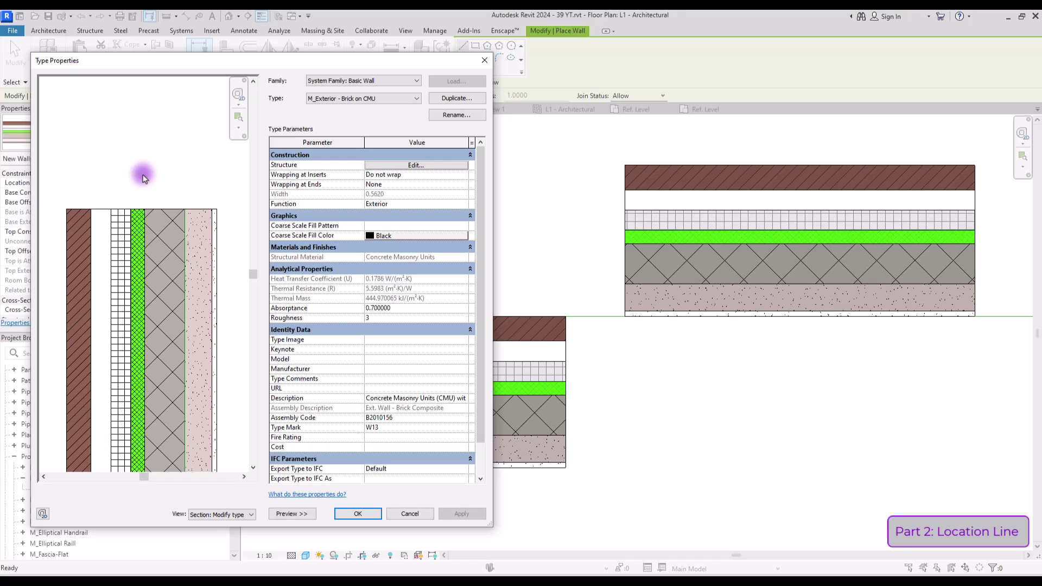
pyautogui.click(399, 165)
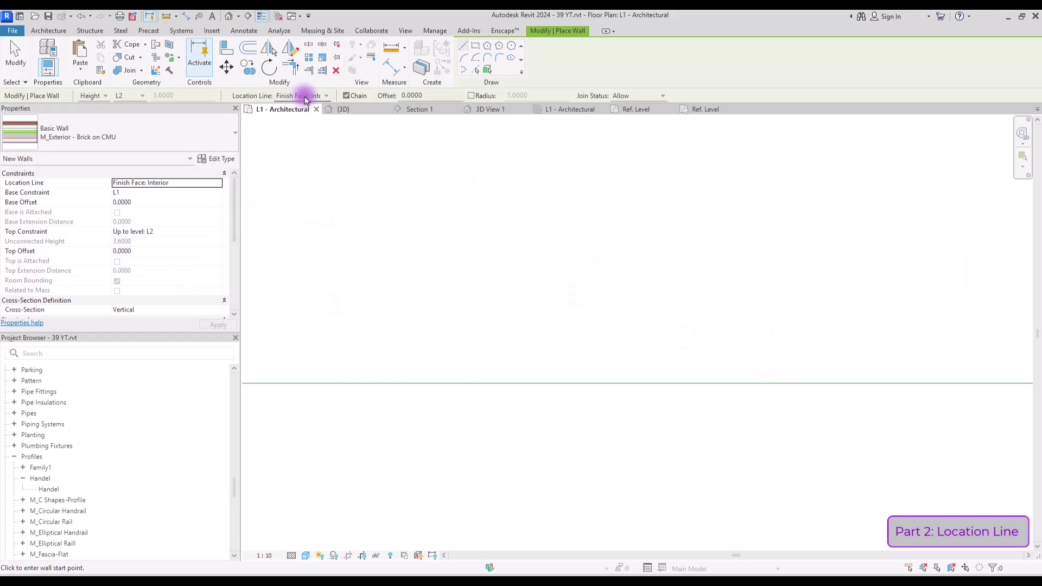
# Step: Draw a brick wall on an empty stretch of the reference line, with its location line at Core Face: Exterior
pyautogui.click(305, 99)
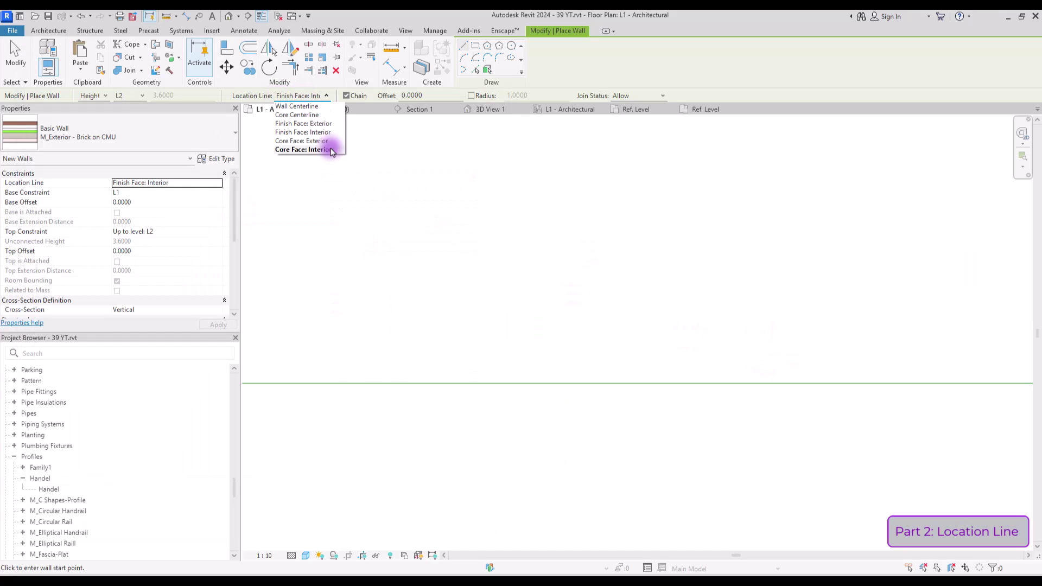
pyautogui.click(304, 141)
pyautogui.click(442, 384)
pyautogui.press('Escape')
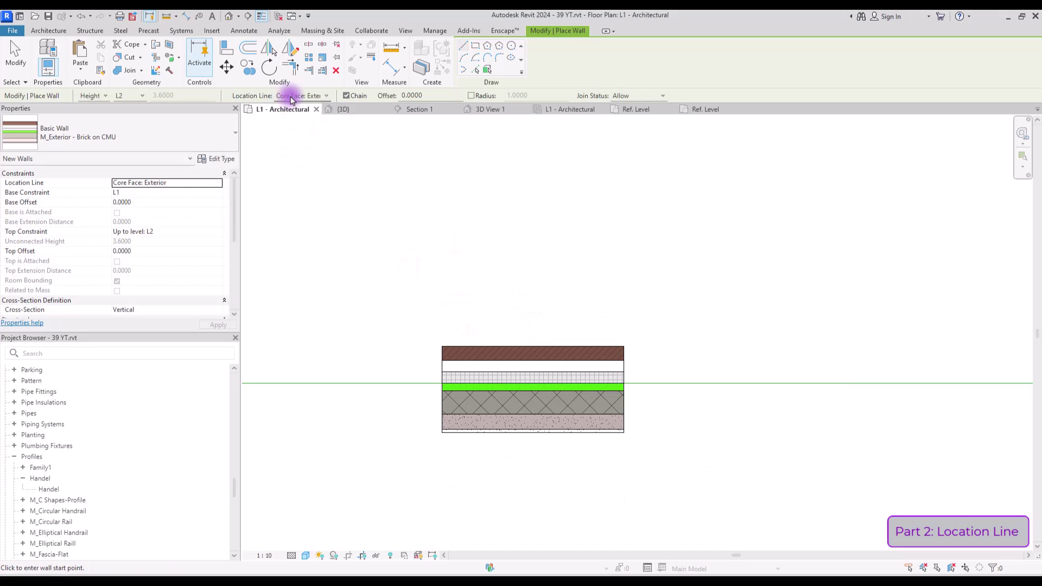
# Step: Draw another brick wall farther along the reference line, with its location line at Core Face: Interior
pyautogui.click(302, 96)
pyautogui.click(303, 150)
pyautogui.click(677, 384)
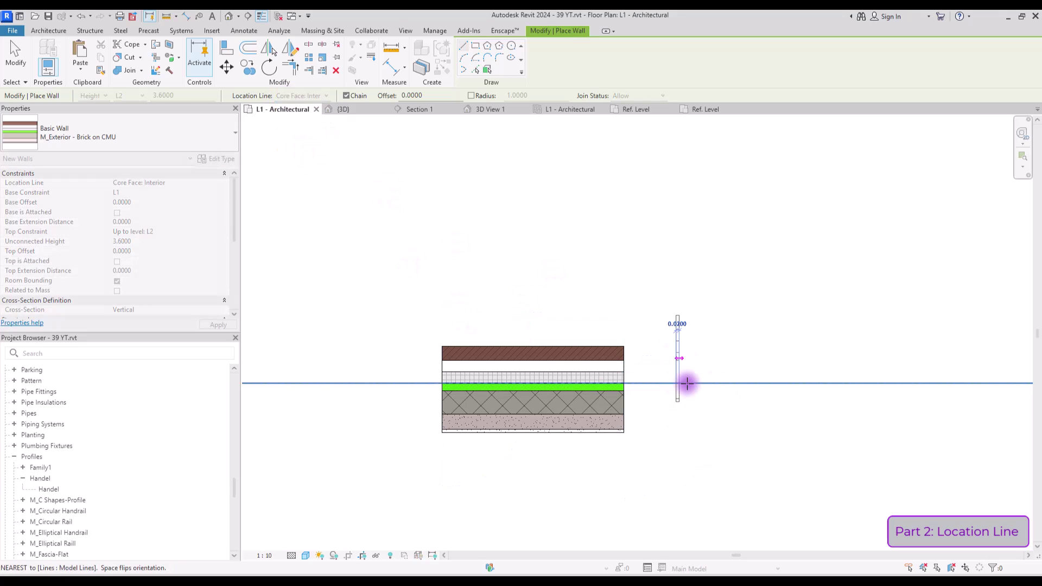
pyautogui.click(951, 383)
pyautogui.press('Escape')
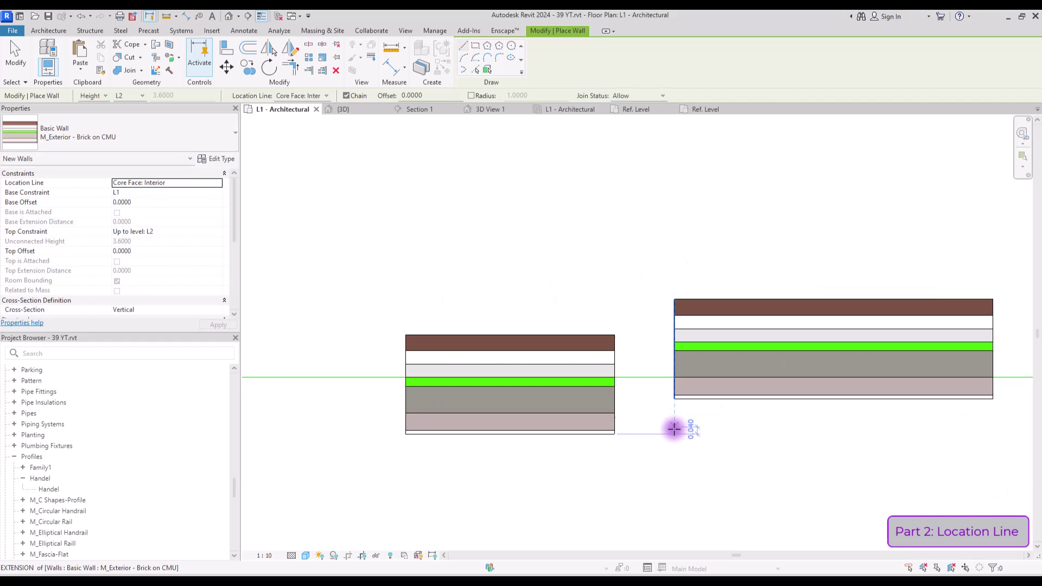
# Step: Examine the brick wall type's assembly, comparing its structural core layers and core boundaries with the two core face sample walls
pyautogui.scroll(2, 676, 427)
pyautogui.press('Escape')
pyautogui.press('Return')
pyautogui.click(223, 159)
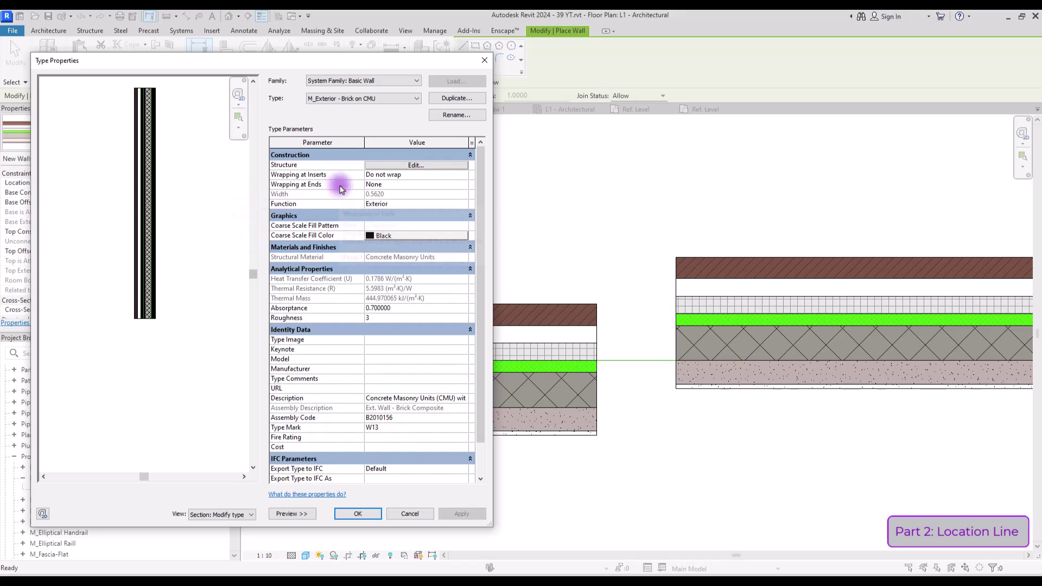
pyautogui.click(386, 166)
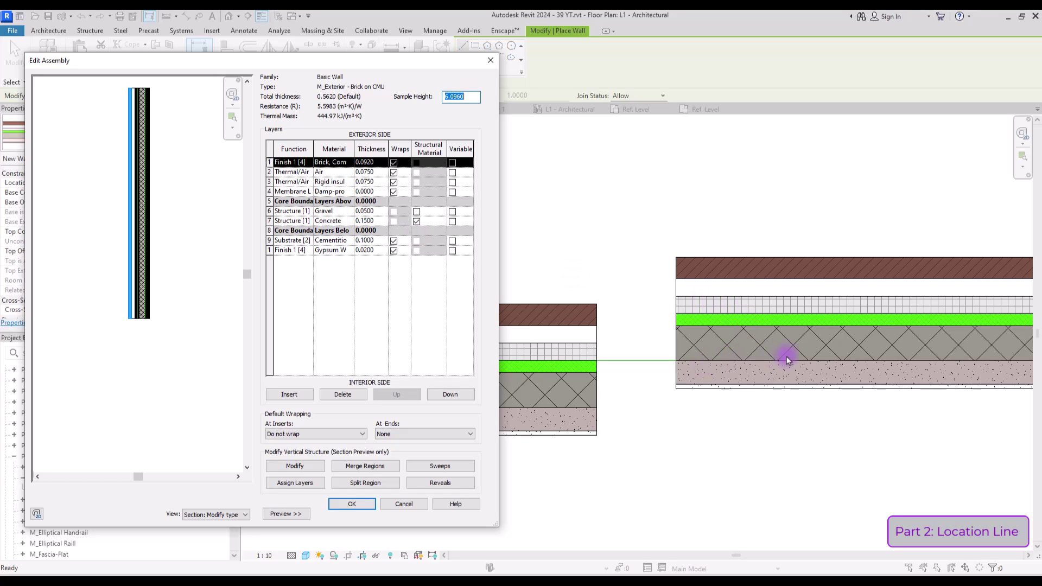
pyautogui.click(270, 221)
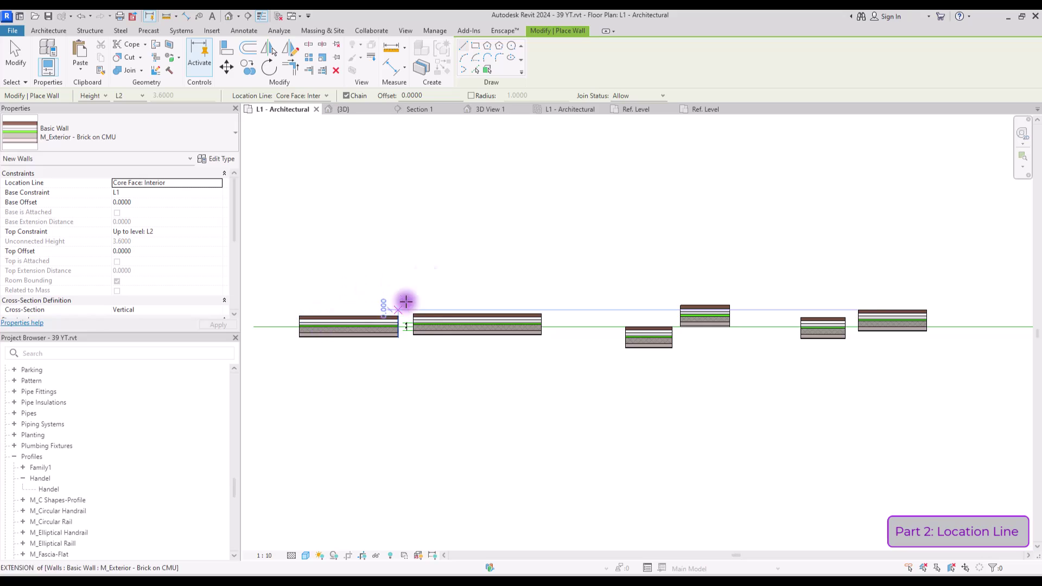
# Step: Review the wall location line options against the full row of sample walls
pyautogui.click(312, 96)
pyautogui.click(333, 149)
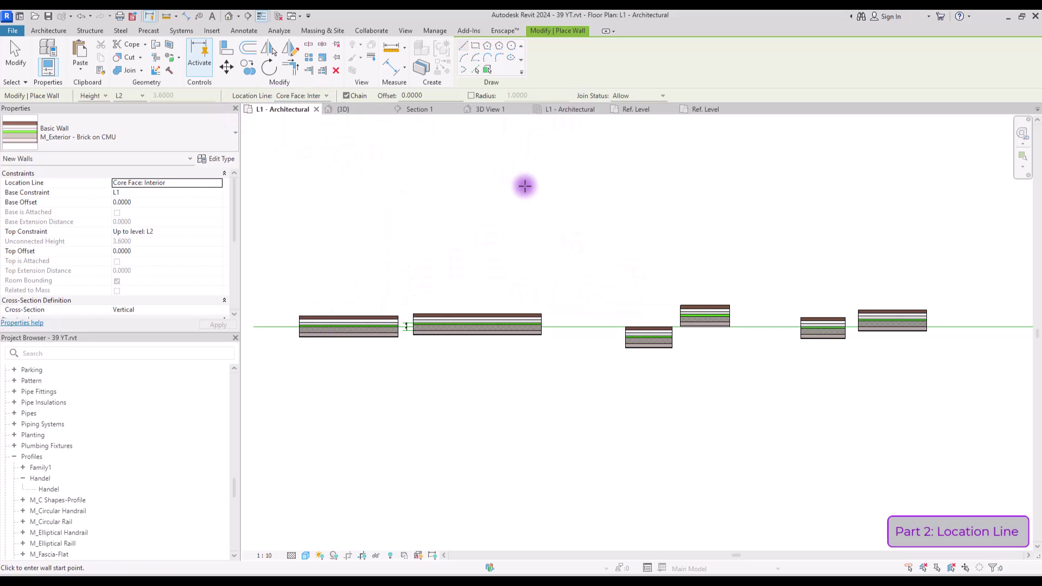
pyautogui.scroll(-2, 526, 191)
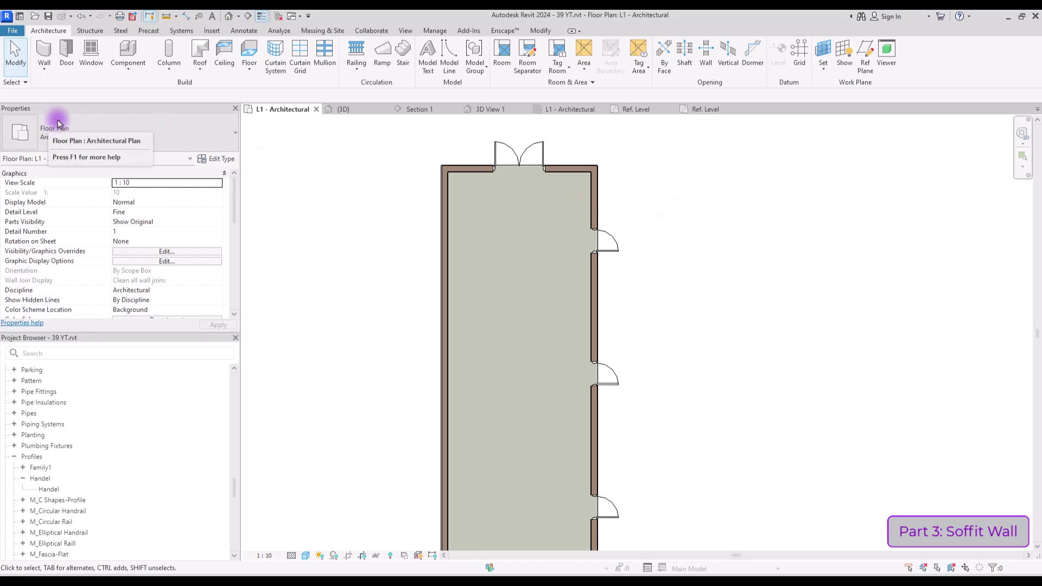
# Step: Start a new wall in the L1 floor plan using the Soffit - 12mm GWB & Metal Stud basic wall type
pyautogui.click(45, 54)
pyautogui.click(109, 135)
pyautogui.scroll(-10, 147, 238)
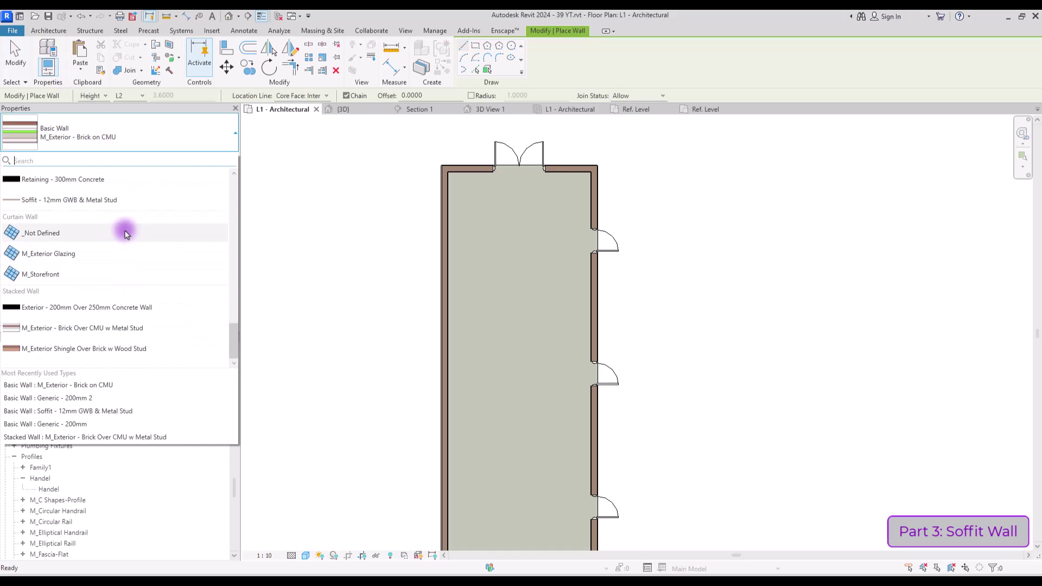
pyautogui.scroll(3, 85, 279)
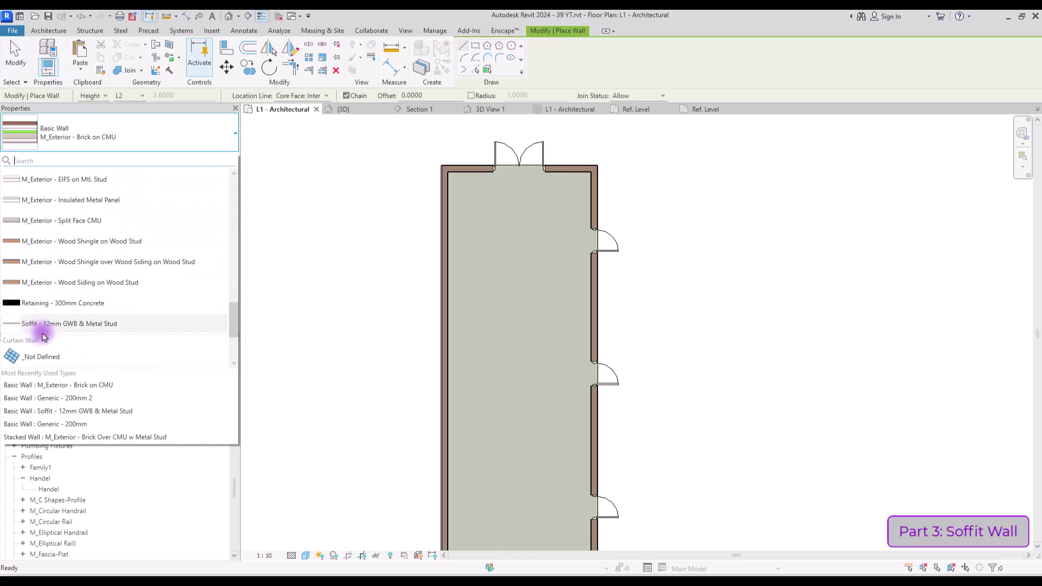
pyautogui.click(8, 325)
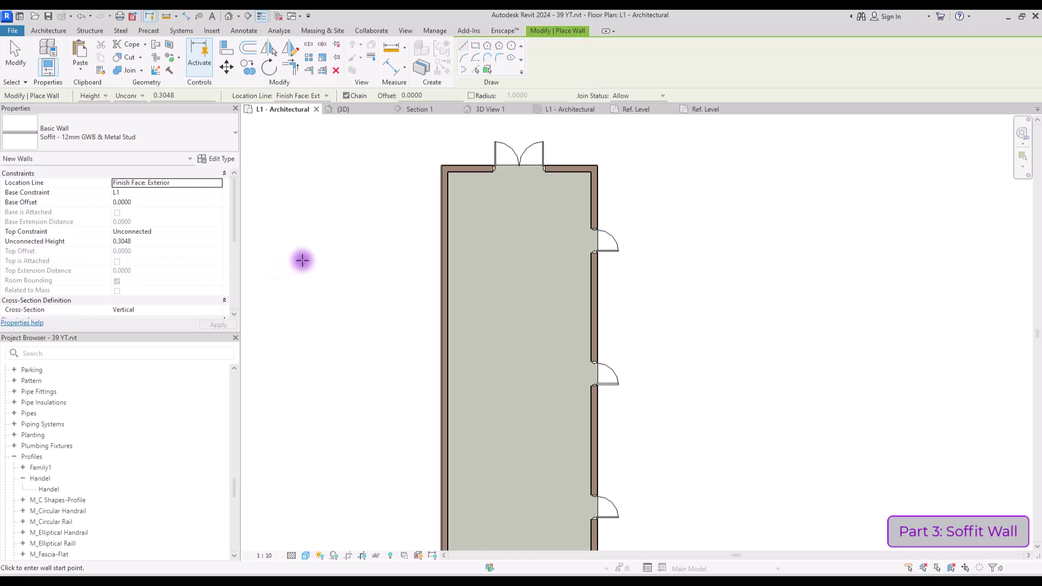
# Step: Examine the corridor's recessed ceiling in the perspective view 3D View 1
pyautogui.click(489, 109)
pyautogui.scroll(-6, 478, 345)
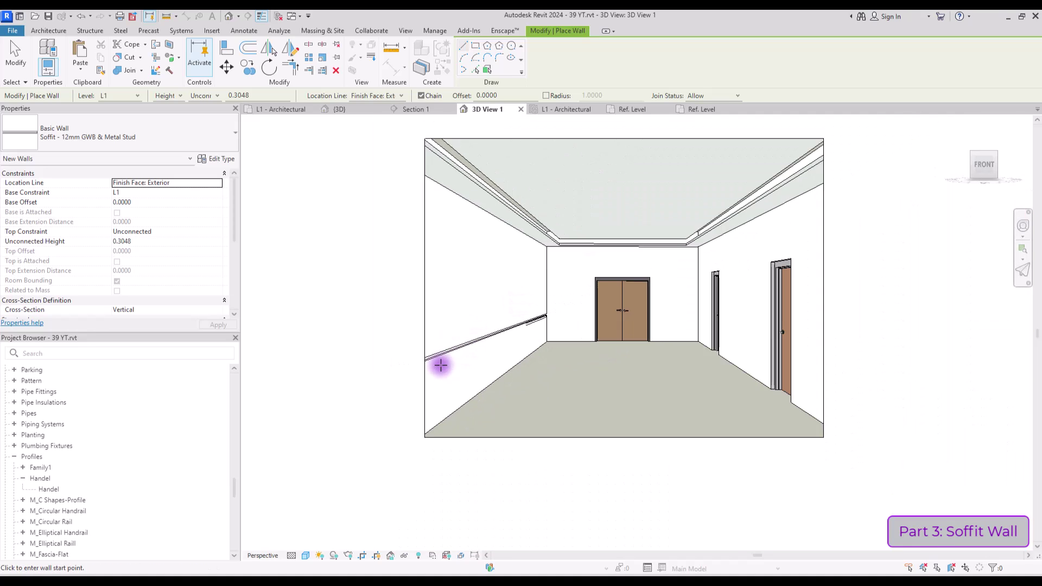
pyautogui.scroll(3, 568, 244)
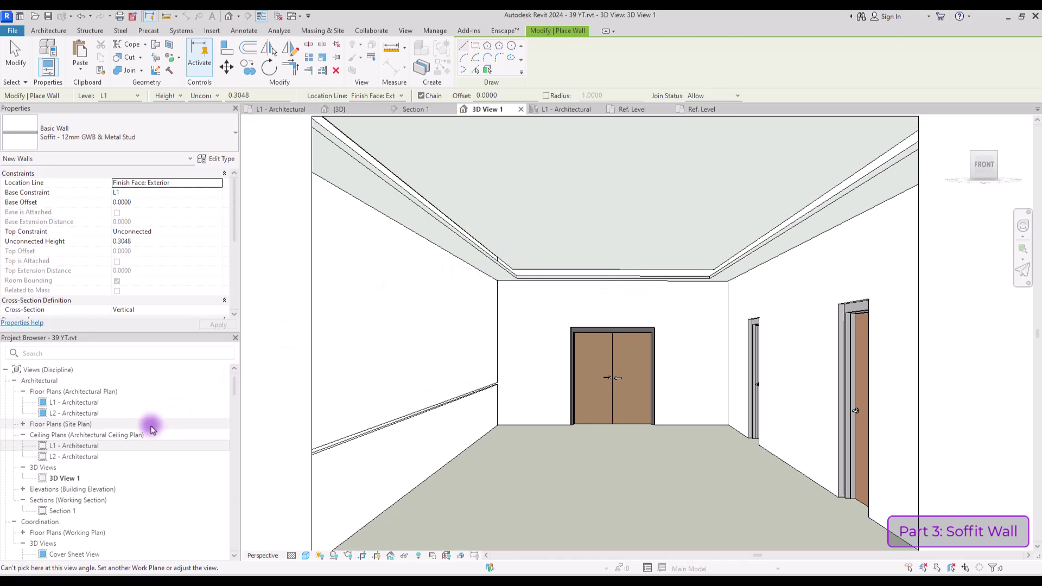
# Step: Open the L1 - Architectural ceiling plan, restart the soffit wall as a rectangle, and set the visual style to Wireframe
pyautogui.doubleClick(72, 447)
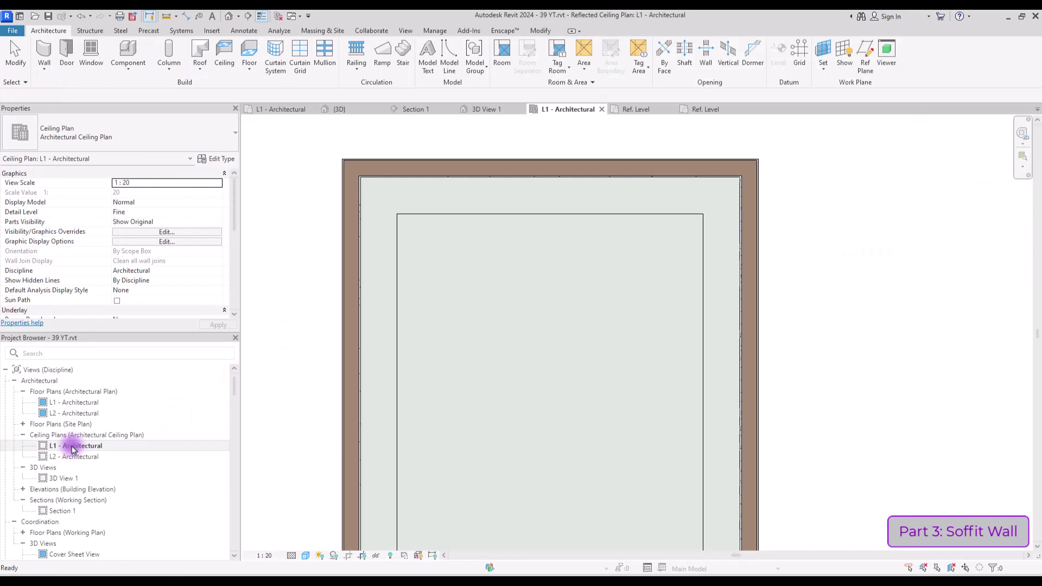
pyautogui.click(41, 56)
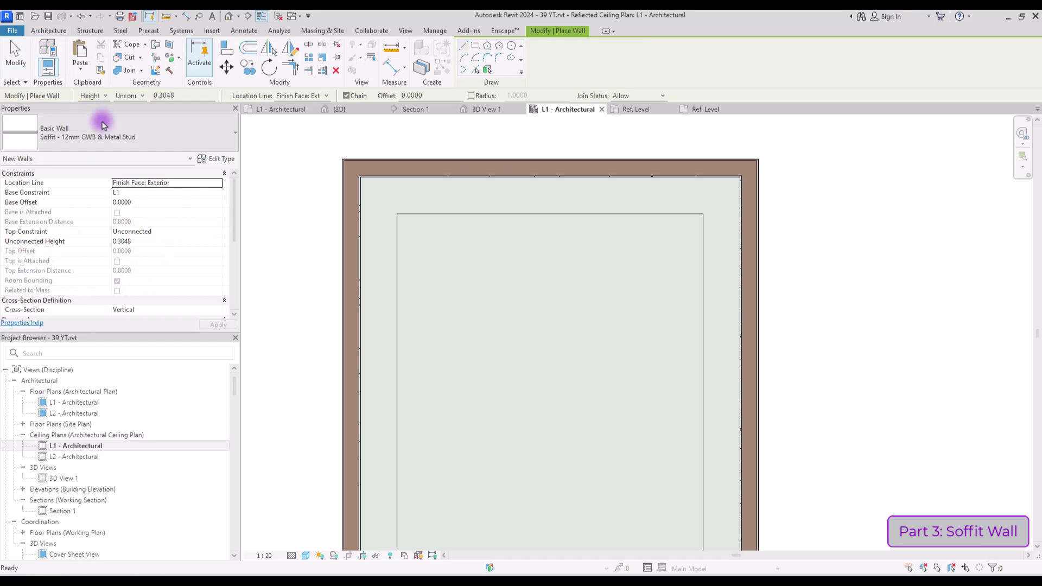
pyautogui.click(475, 48)
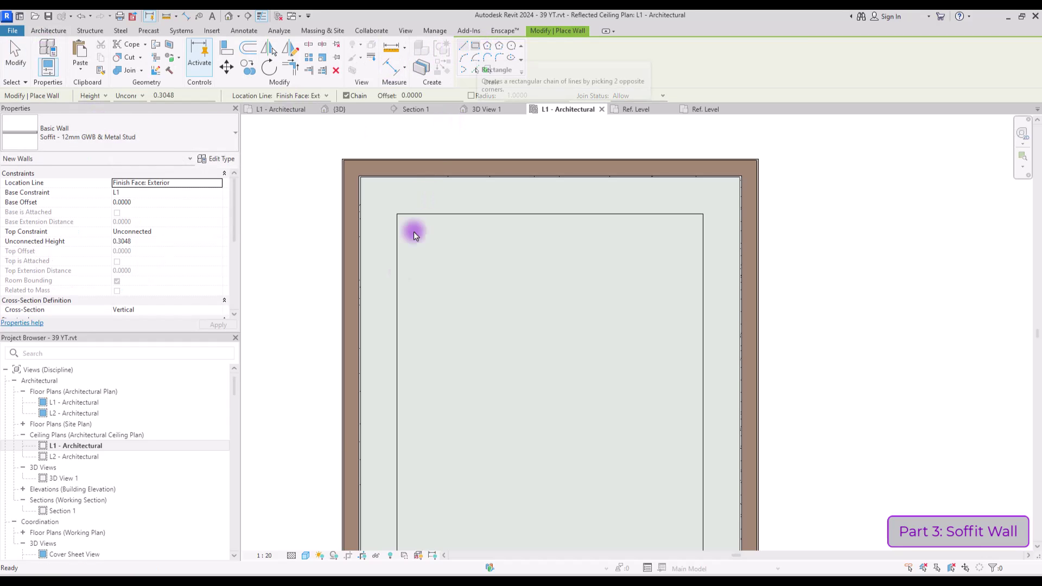
pyautogui.click(306, 558)
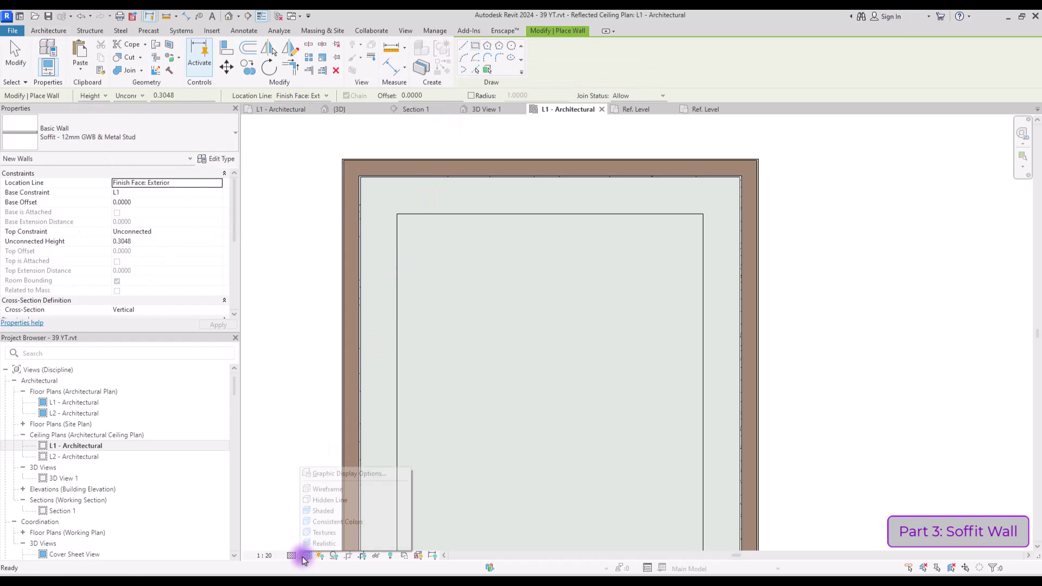
pyautogui.click(322, 490)
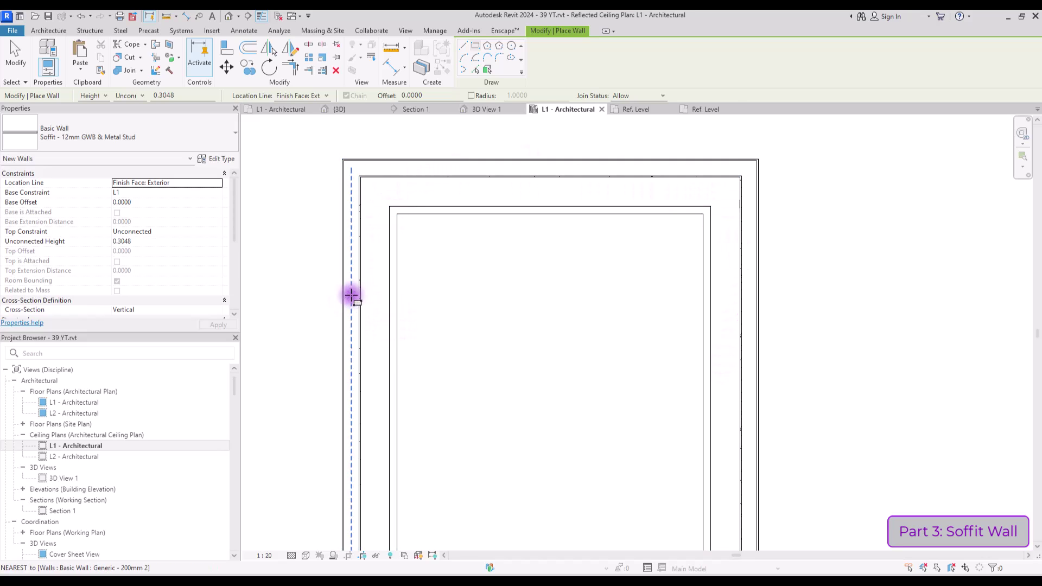
# Step: Draw a rectangular run of 0.3048 m high soffit walls around the upper ceiling's outline, with the location line at Finish Face: Interior
pyautogui.click(478, 48)
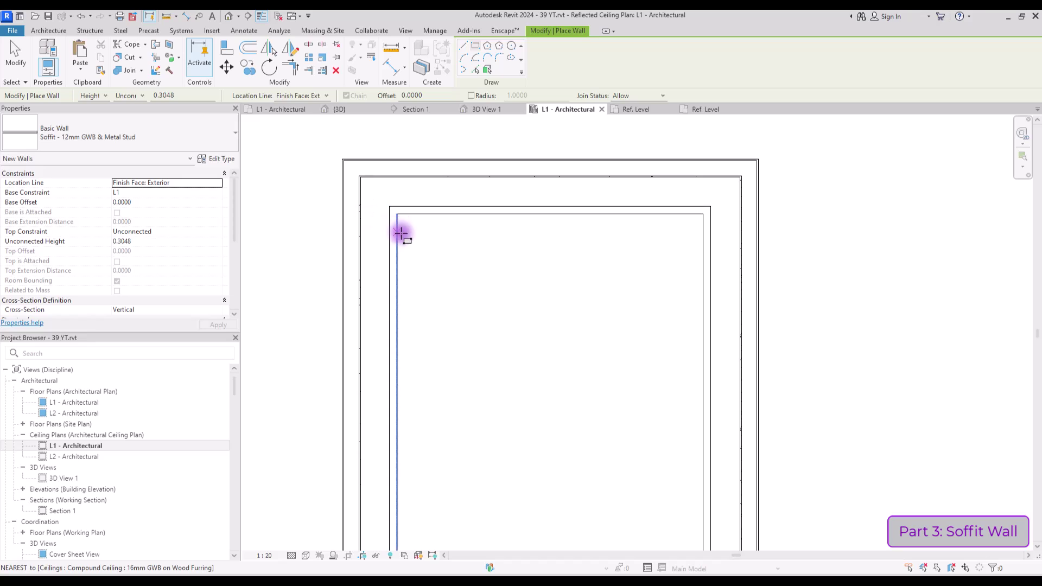
pyautogui.click(218, 183)
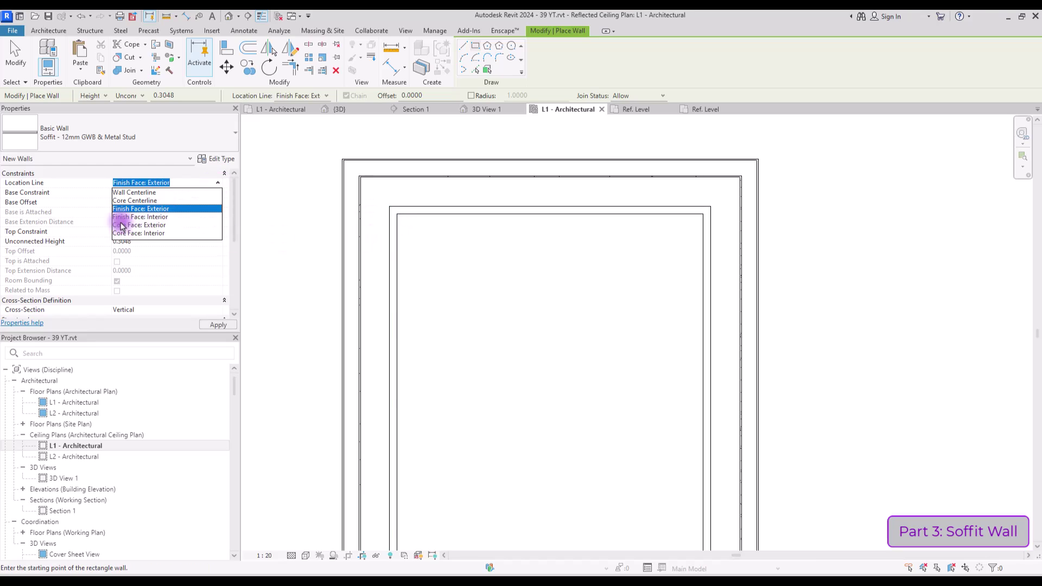
pyautogui.click(166, 217)
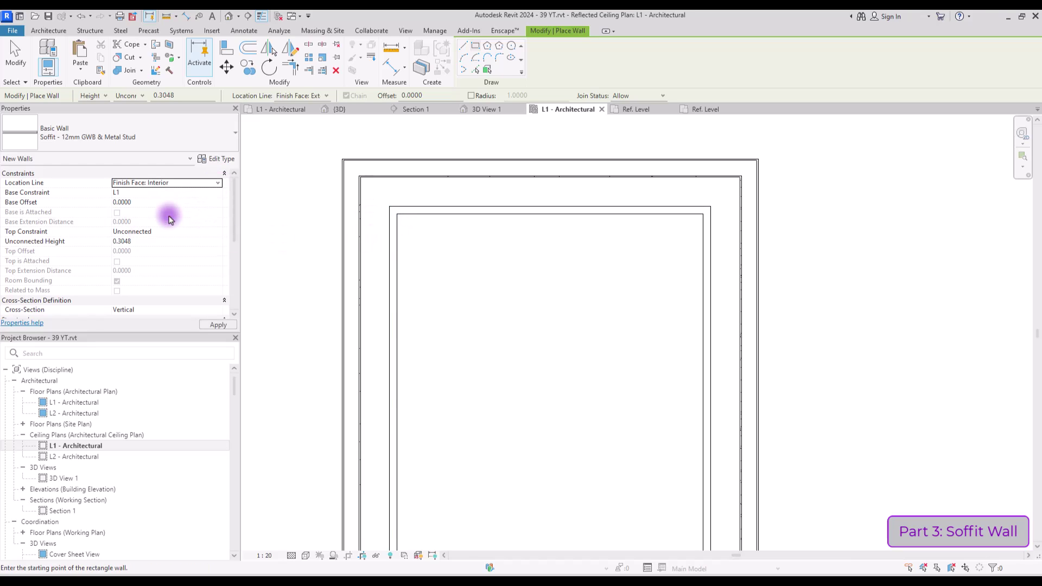
pyautogui.click(397, 214)
pyautogui.scroll(5, 646, 190)
pyautogui.moveTo(647, 190); pyautogui.dragTo(585, 136, button='middle')
pyautogui.scroll(-5, 584, 136)
pyautogui.click(624, 365)
pyautogui.press('Escape')
pyautogui.press('Escape')
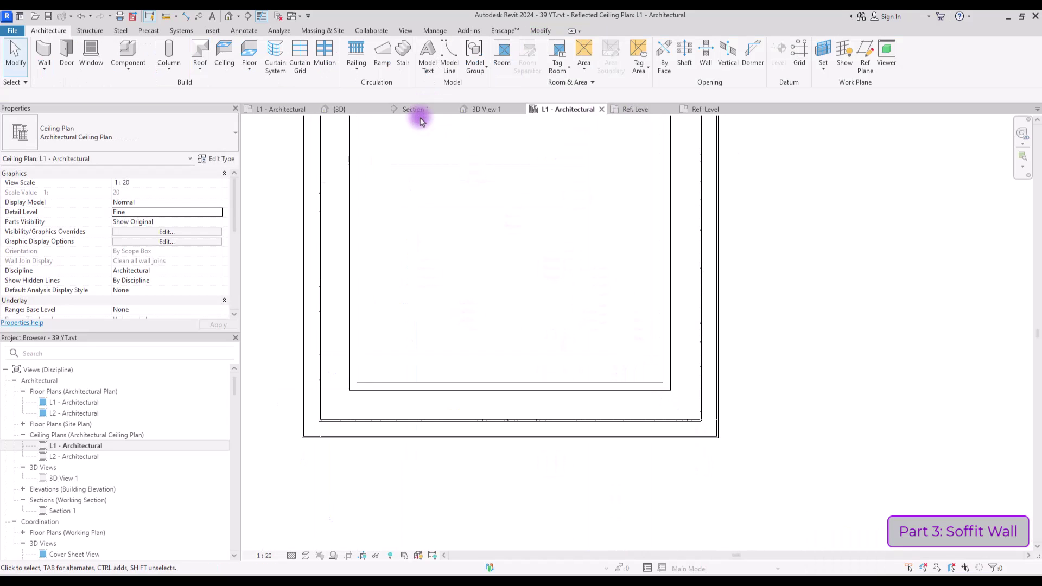
# Step: In Section 1, stretch the far end soffit wall to span from the lower ceiling to the top of the upper ceiling
pyautogui.click(422, 121)
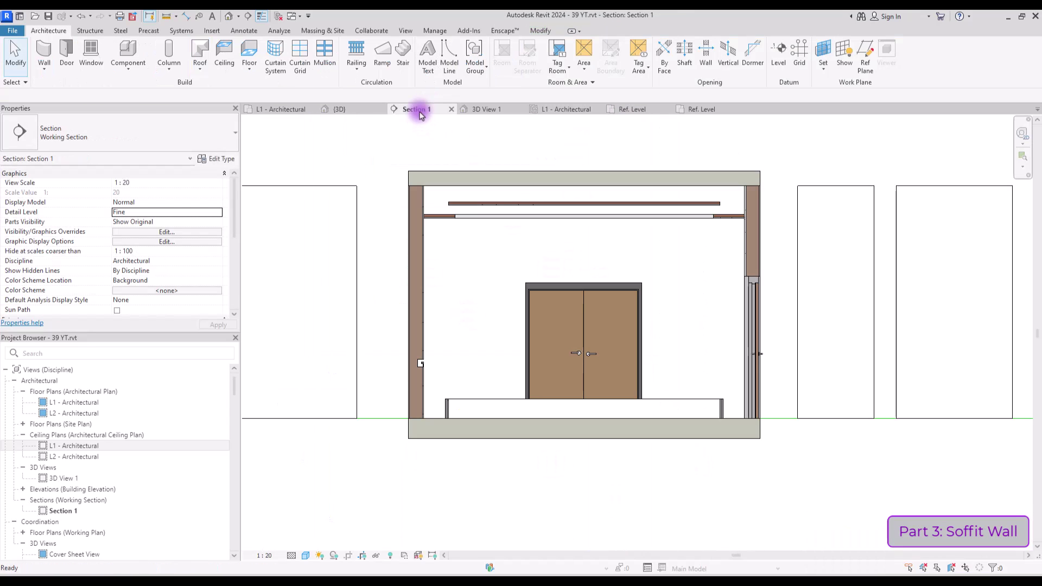
pyautogui.click(489, 406)
pyautogui.moveTo(585, 397); pyautogui.dragTo(586, 197)
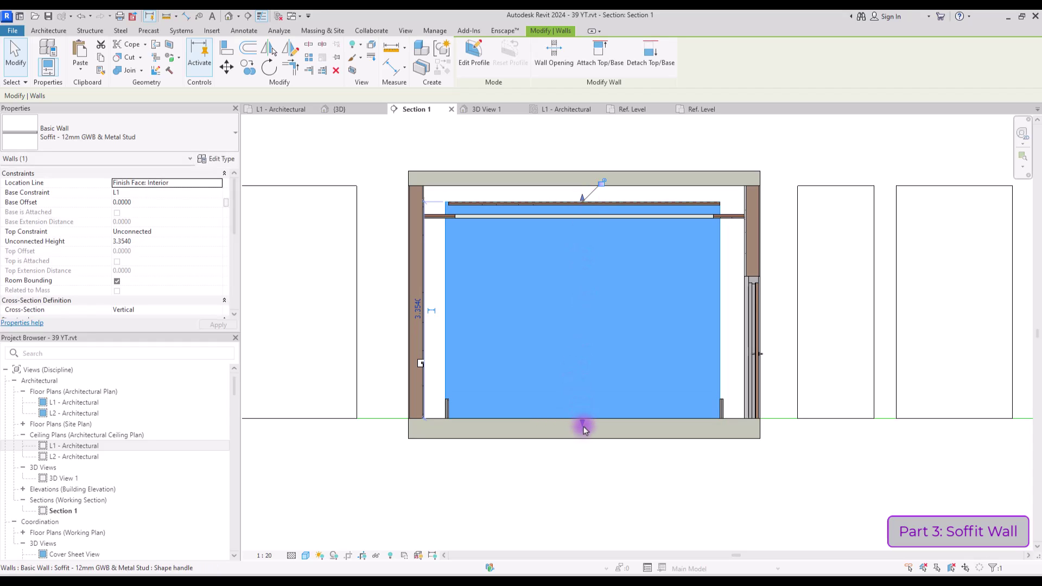
pyautogui.moveTo(583, 423); pyautogui.dragTo(558, 325)
pyautogui.moveTo(516, 259); pyautogui.dragTo(435, 214)
pyautogui.click(476, 270)
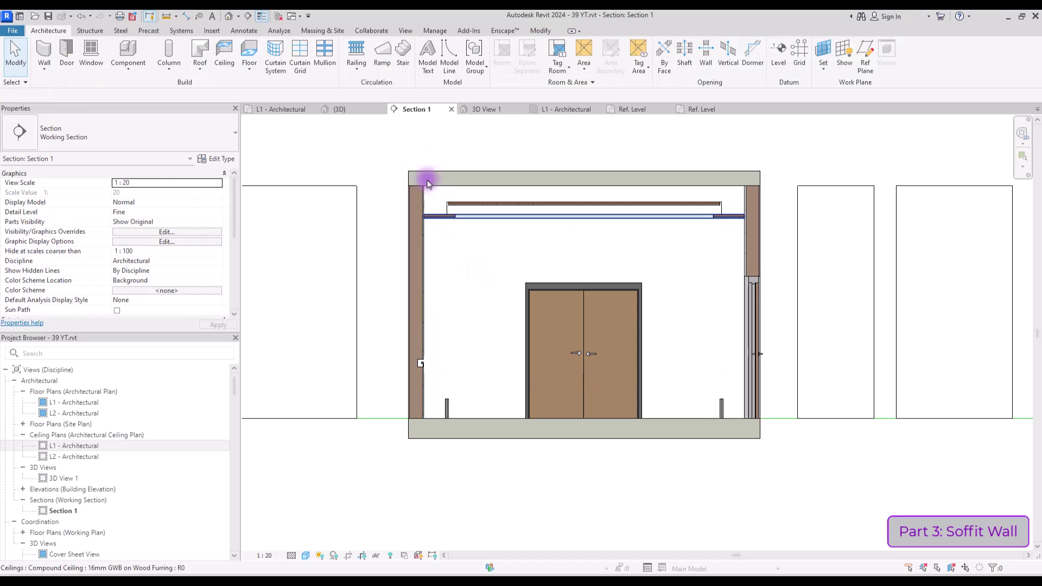
# Step: Inspect in the {3D} view how the soffit wall fits between the lower and upper ceilings
pyautogui.click(338, 109)
pyautogui.scroll(5, 530, 274)
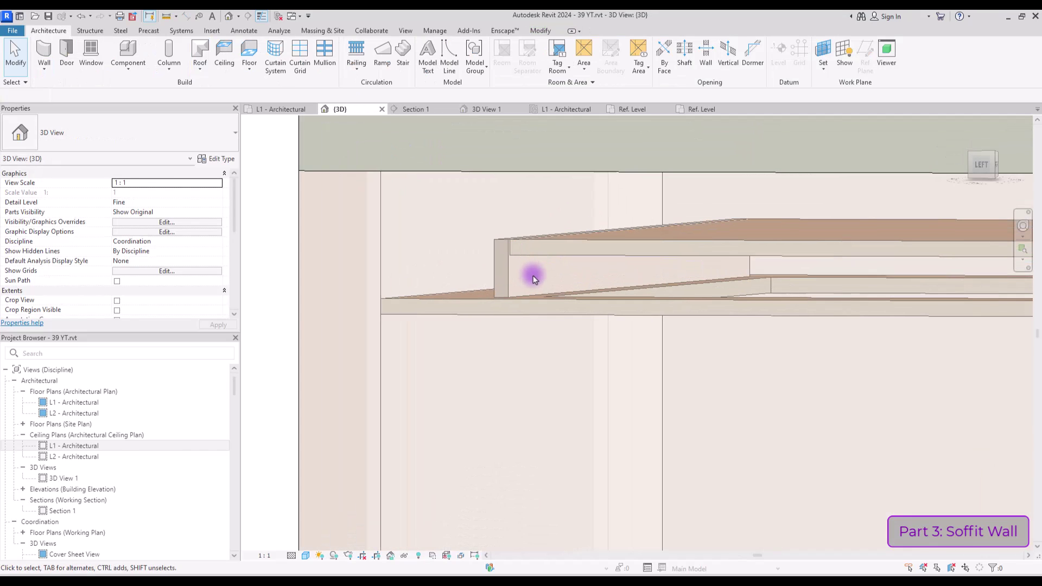
pyautogui.scroll(5, 519, 288)
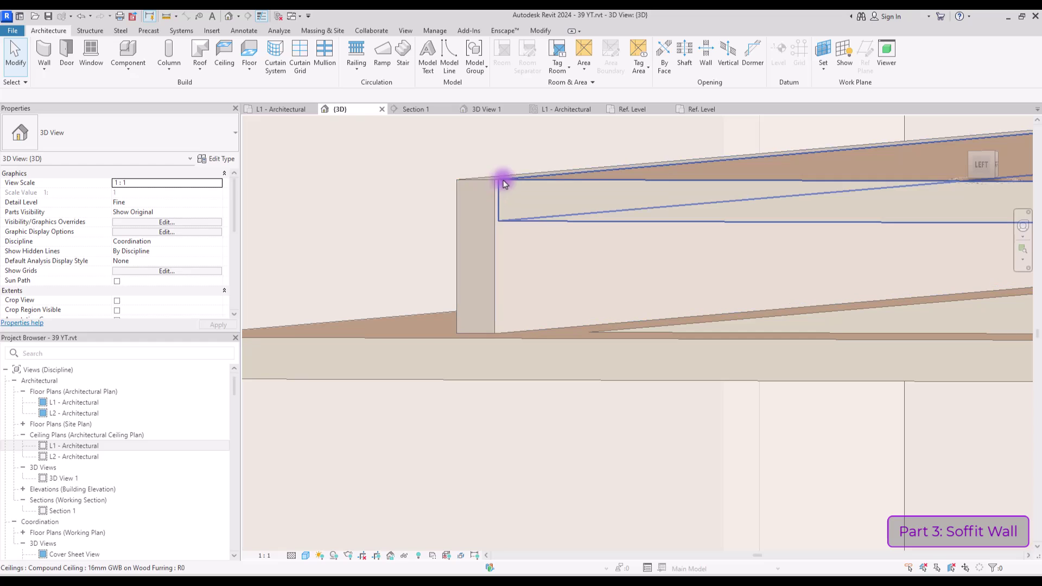
# Step: In Section 1, stretch both side soffit walls to fill the gap between the lower and upper ceilings
pyautogui.hotkey('ctrl', 'Tab')
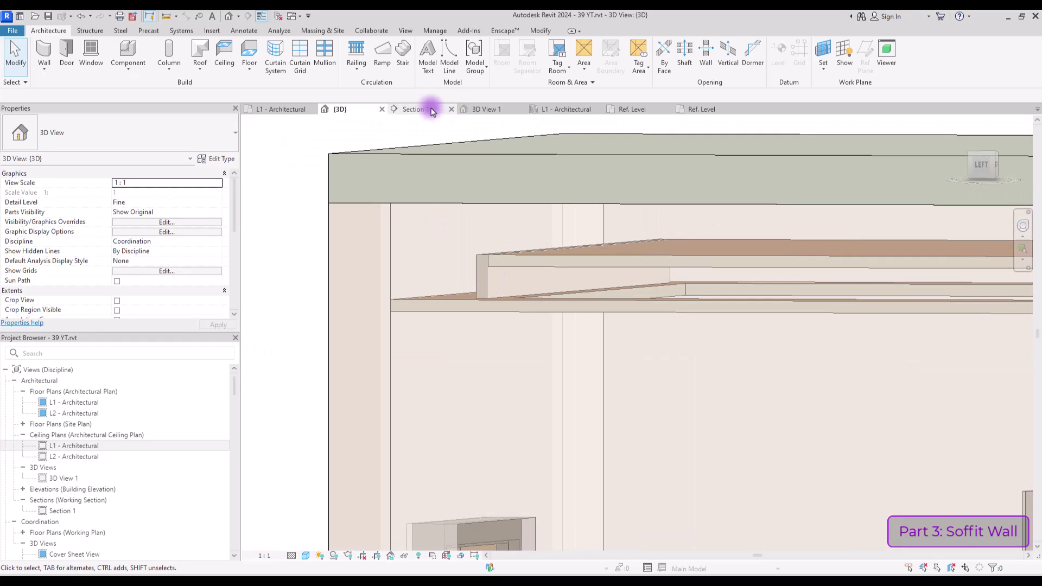
pyautogui.click(448, 235)
pyautogui.moveTo(438, 199); pyautogui.dragTo(441, 201)
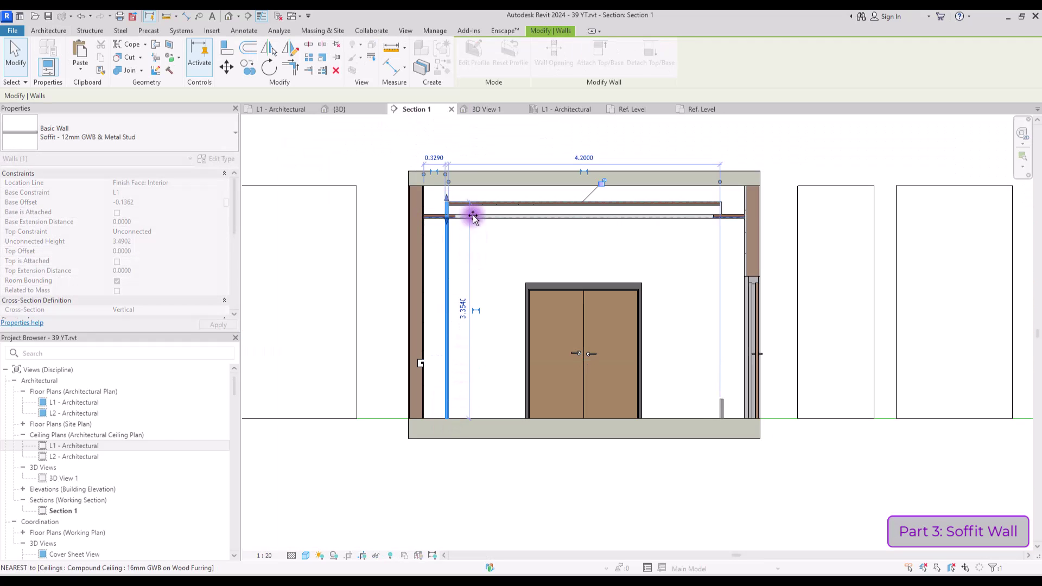
pyautogui.scroll(3, 472, 210)
pyautogui.scroll(-3, 751, 381)
pyautogui.moveTo(780, 465); pyautogui.dragTo(750, 182)
pyautogui.moveTo(726, 507); pyautogui.dragTo(788, 242)
# Step: Inspect the soffit walls around the ceiling recess from below in the {3D} view
pyautogui.hotkey('ctrl', 'Tab')
pyautogui.scroll(-3, 671, 253)
pyautogui.scroll(4, 563, 233)
pyautogui.scroll(-5, 553, 211)
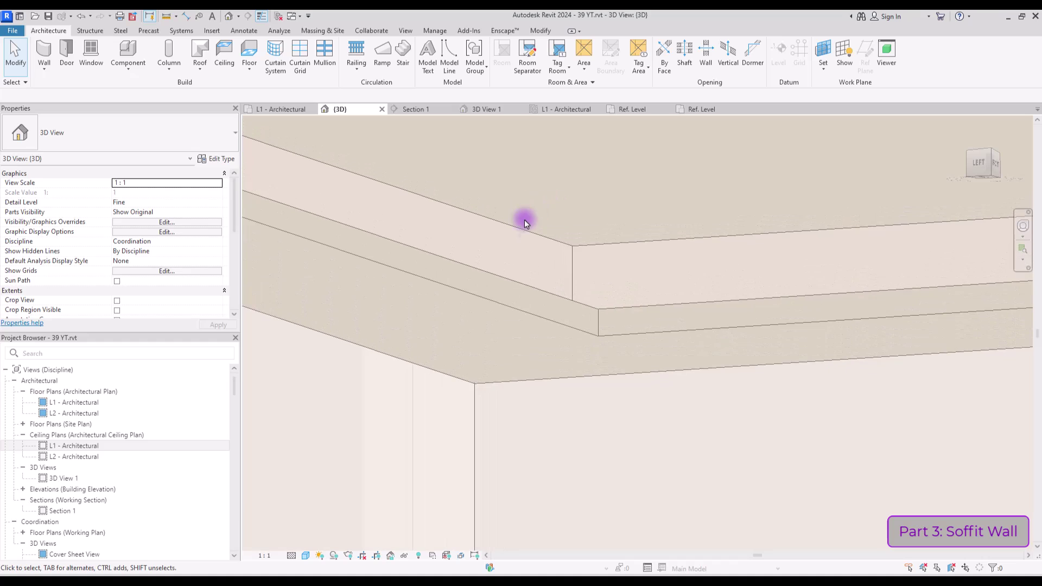
# Step: Examine the type properties and layer structure of the Soffit - 12mm GWB & Metal Stud wall
pyautogui.click(468, 210)
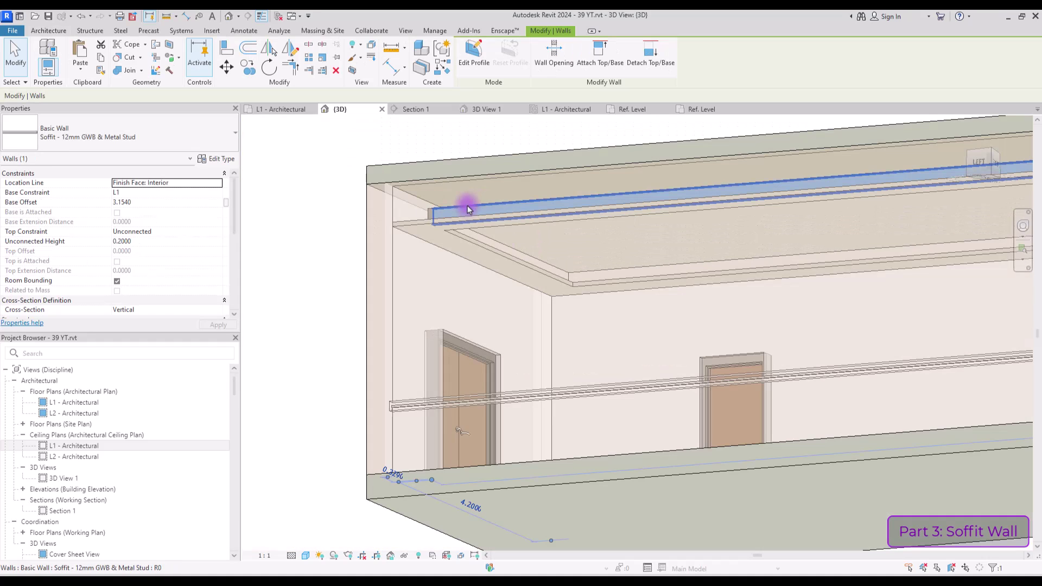
pyautogui.click(213, 159)
pyautogui.moveTo(301, 61); pyautogui.dragTo(418, 35)
pyautogui.scroll(-2, 291, 210)
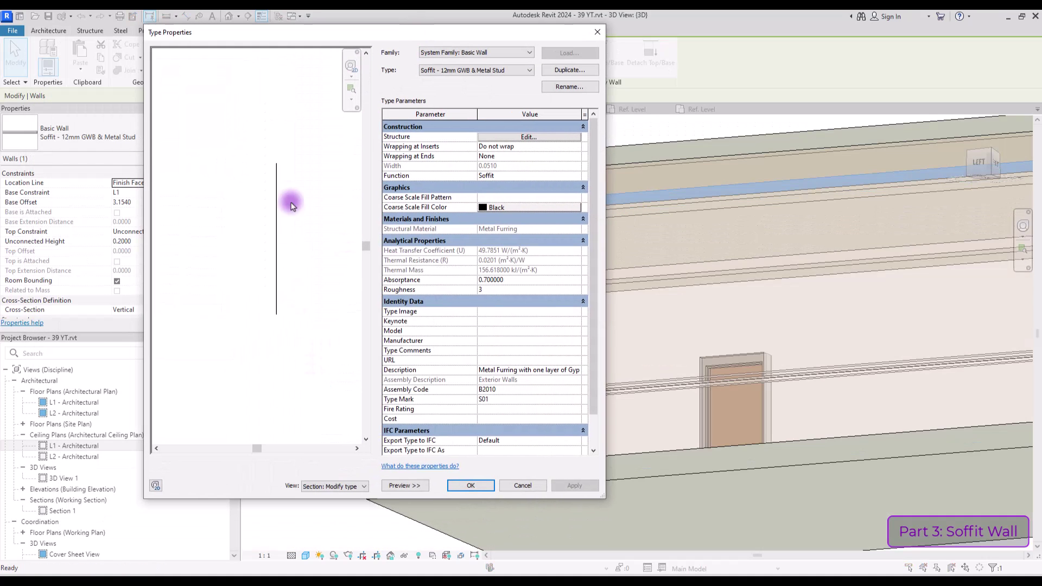
pyautogui.scroll(4, 283, 162)
pyautogui.scroll(2, 271, 144)
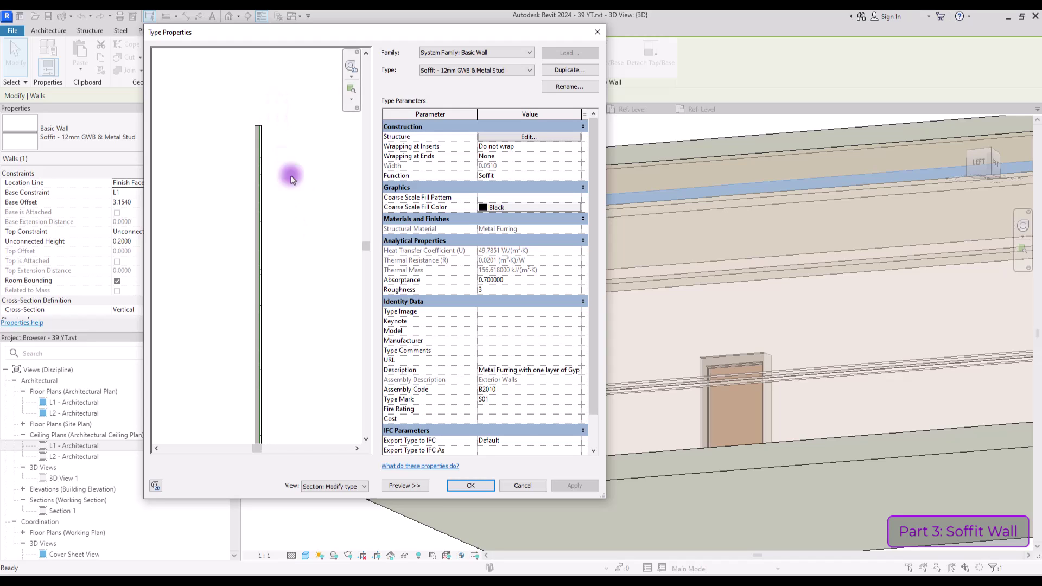
pyautogui.click(551, 137)
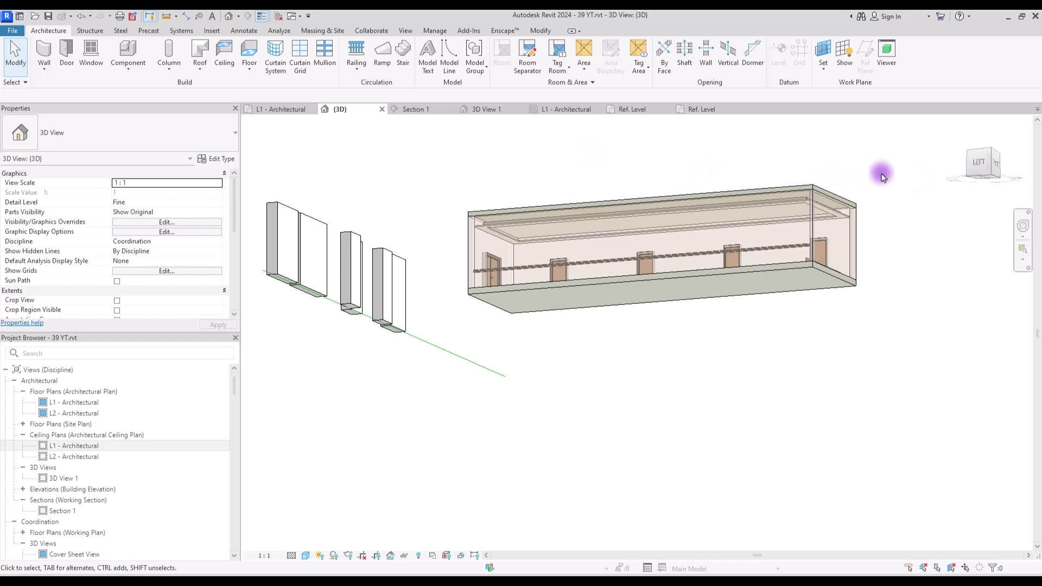
# Step: In the L1 - Architectural floor plan, stretch the last sample wall on the green line to about 12.7 m and delete the other sample walls
pyautogui.click(988, 160)
pyautogui.moveTo(954, 174); pyautogui.dragTo(733, 199)
pyautogui.click(263, 110)
pyautogui.scroll(-5, 493, 373)
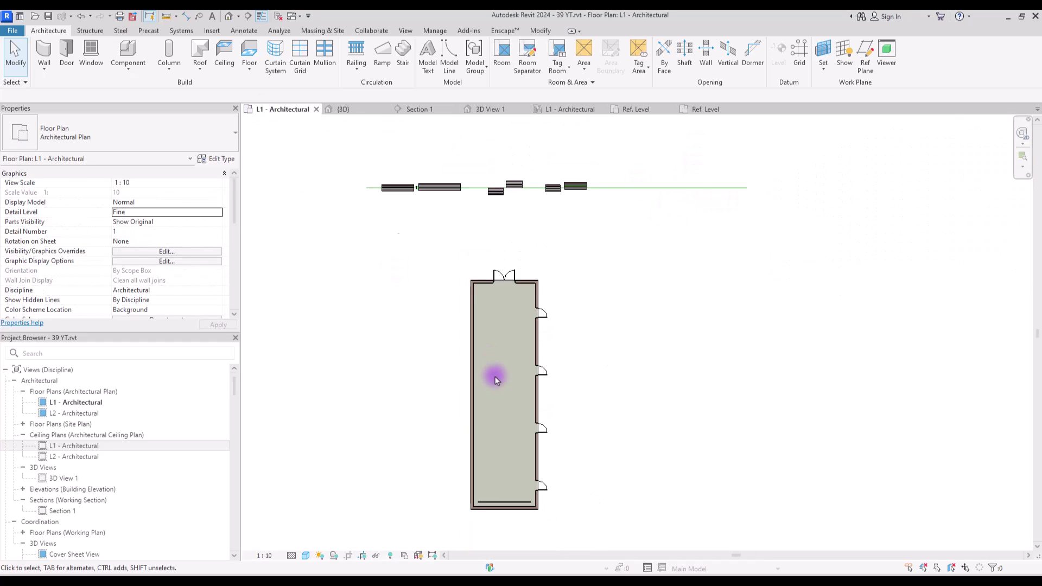
pyautogui.scroll(3, 395, 228)
pyautogui.click(578, 255)
pyautogui.moveTo(596, 258); pyautogui.dragTo(742, 258)
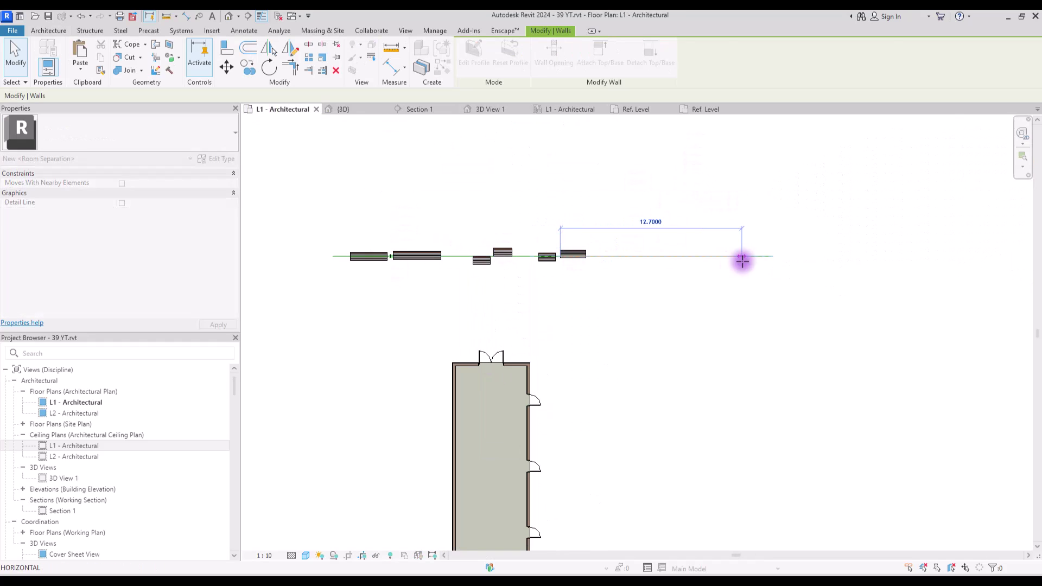
pyautogui.moveTo(321, 179); pyautogui.dragTo(554, 315)
pyautogui.press('Delete')
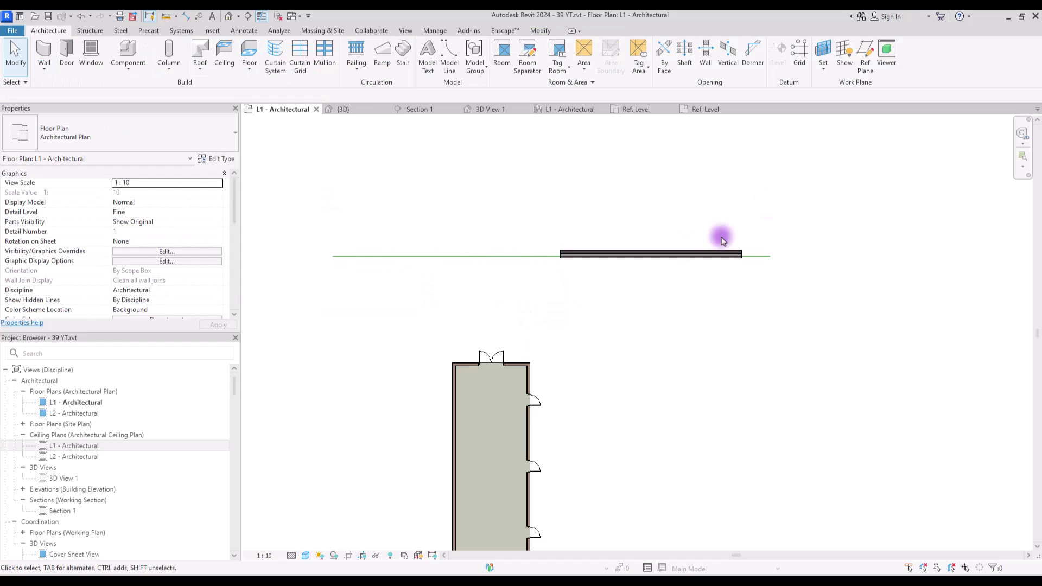
# Step: Place another 1700 x 2000mm double-flush door like the room's entrance door in the long brick sample wall
pyautogui.moveTo(689, 242); pyautogui.dragTo(526, 249, button='middle')
pyautogui.scroll(2, 526, 249)
pyautogui.scroll(-1, 602, 341)
pyautogui.moveTo(380, 439); pyautogui.dragTo(396, 377, button='middle')
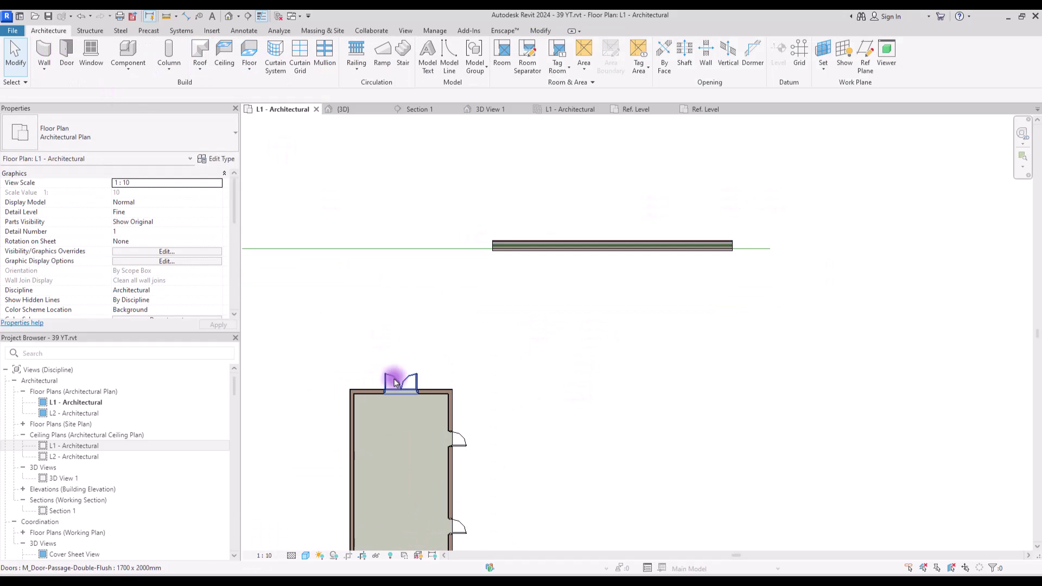
pyautogui.click(395, 377)
pyautogui.rightClick(396, 377)
pyautogui.click(432, 190)
pyautogui.click(691, 237)
# Step: Inspect the door opening and the end of the sample wall in the {3D} view
pyautogui.hotkey('ctrl', 'Tab')
pyautogui.scroll(6, 816, 295)
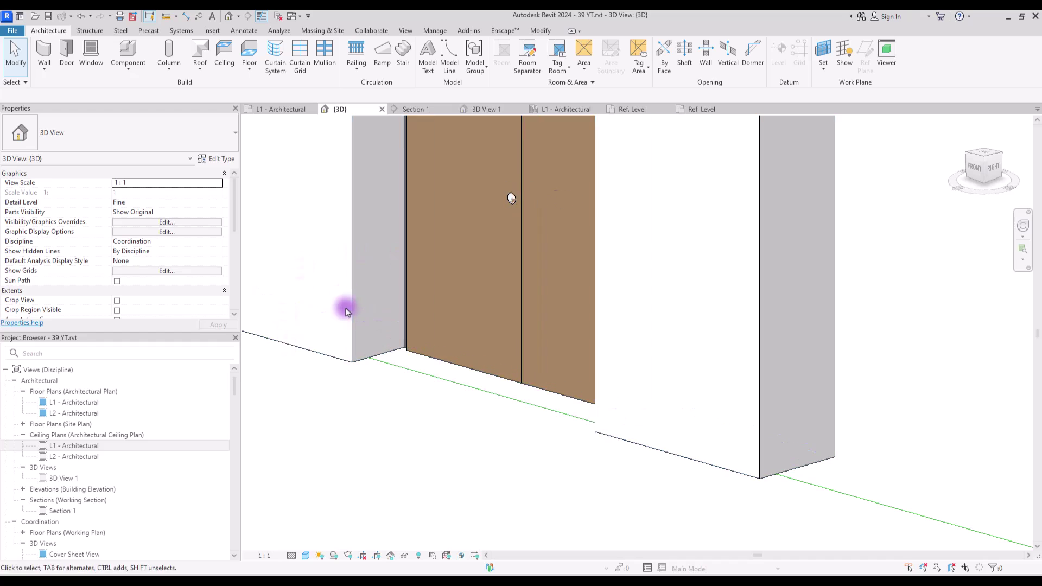
pyautogui.scroll(-2, 516, 369)
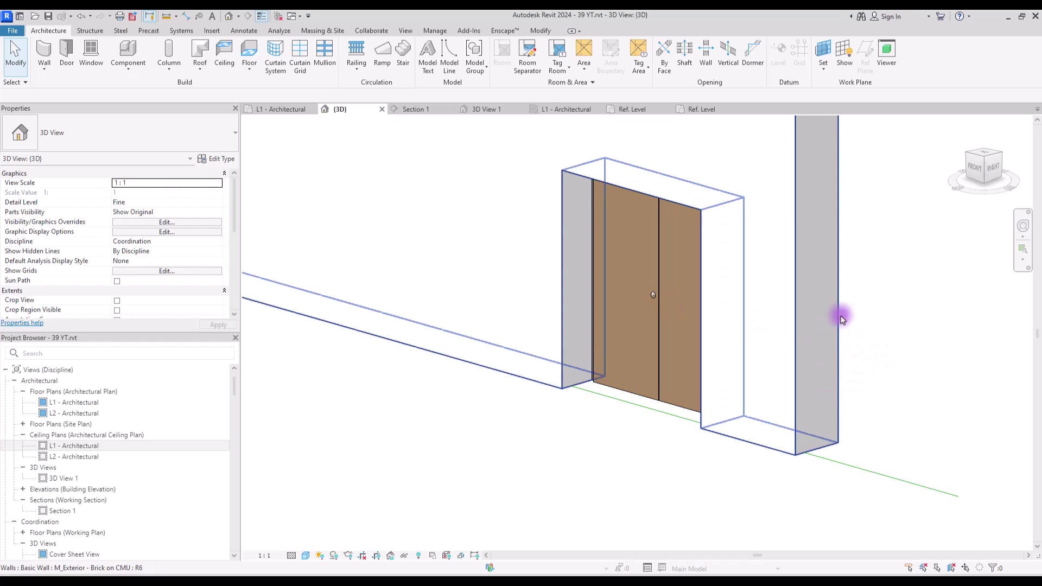
# Step: Set the default wrapping of the M_Exterior - Brick on CMU wall type to Interior at inserts and Exterior at ends
pyautogui.press('w')
pyautogui.press('a')
pyautogui.click(217, 159)
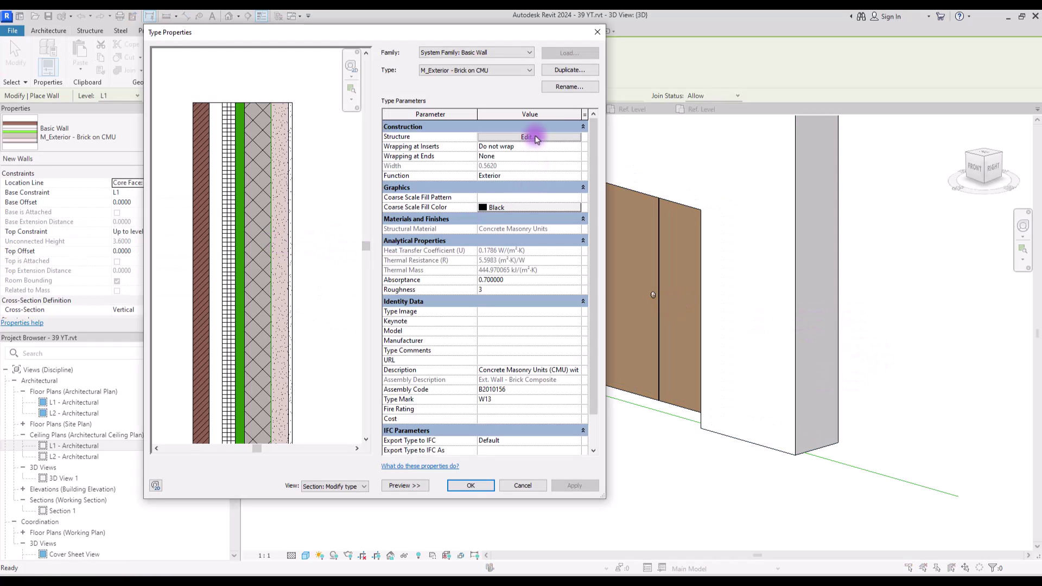
pyautogui.click(528, 137)
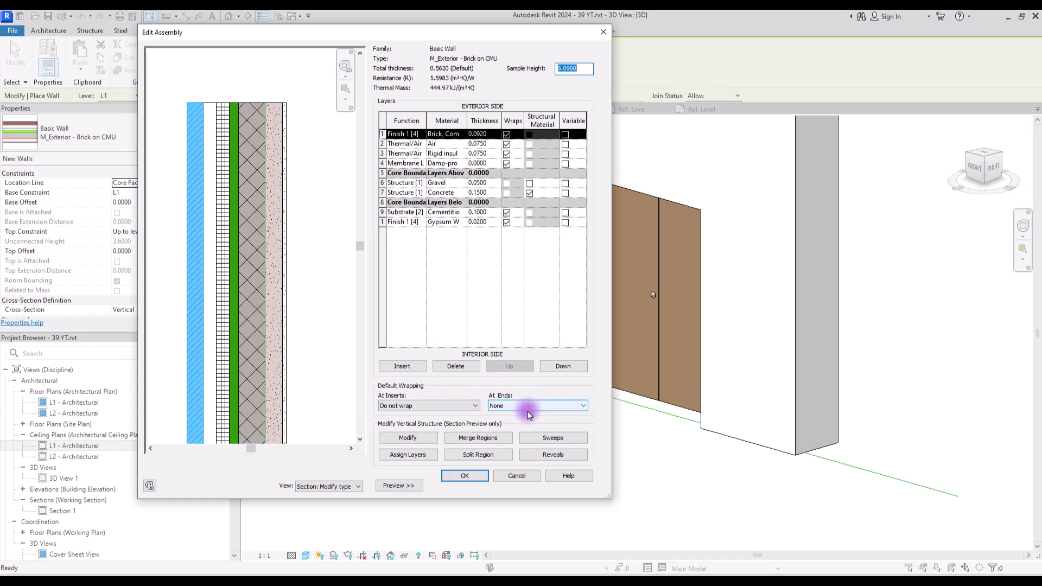
pyautogui.click(404, 406)
pyautogui.click(402, 437)
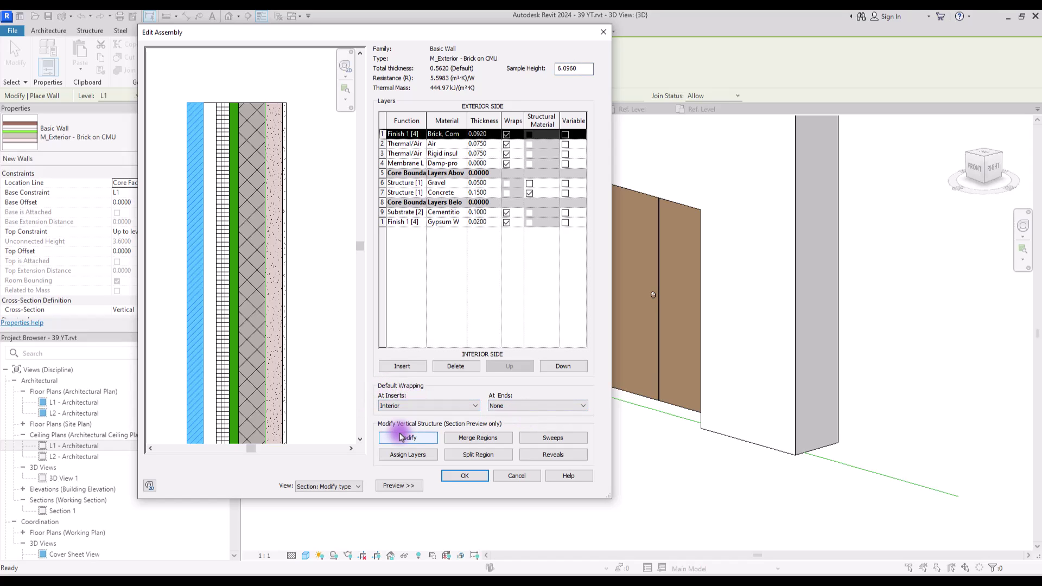
pyautogui.click(541, 404)
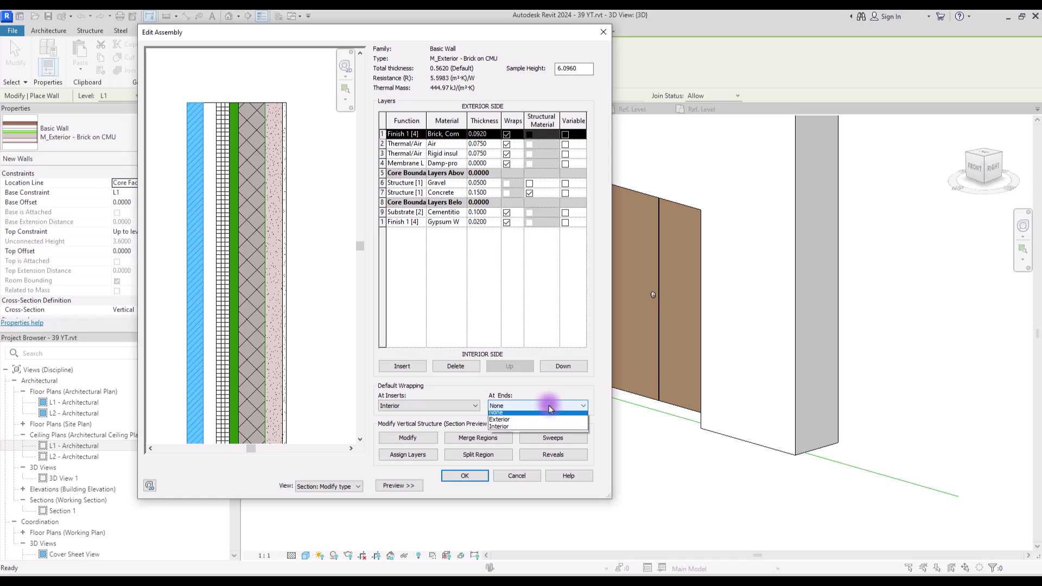
pyautogui.click(516, 428)
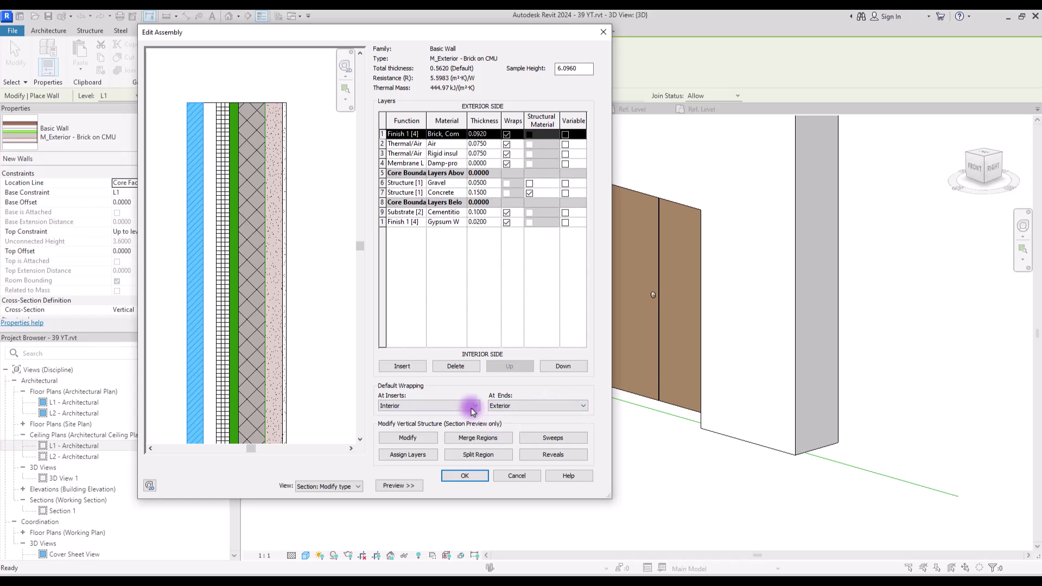
pyautogui.moveTo(519, 29); pyautogui.dragTo(482, 40)
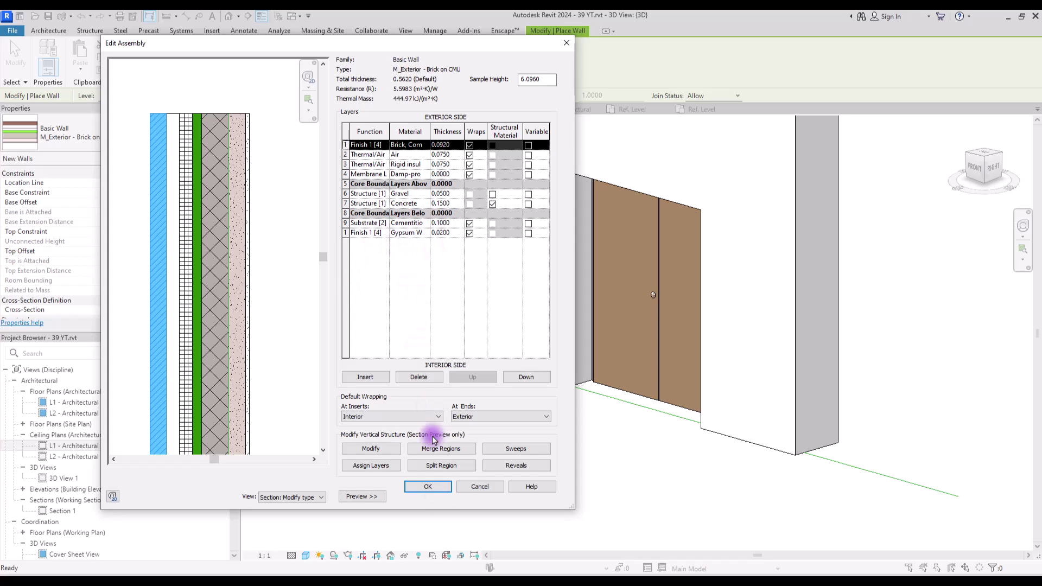
pyautogui.click(429, 487)
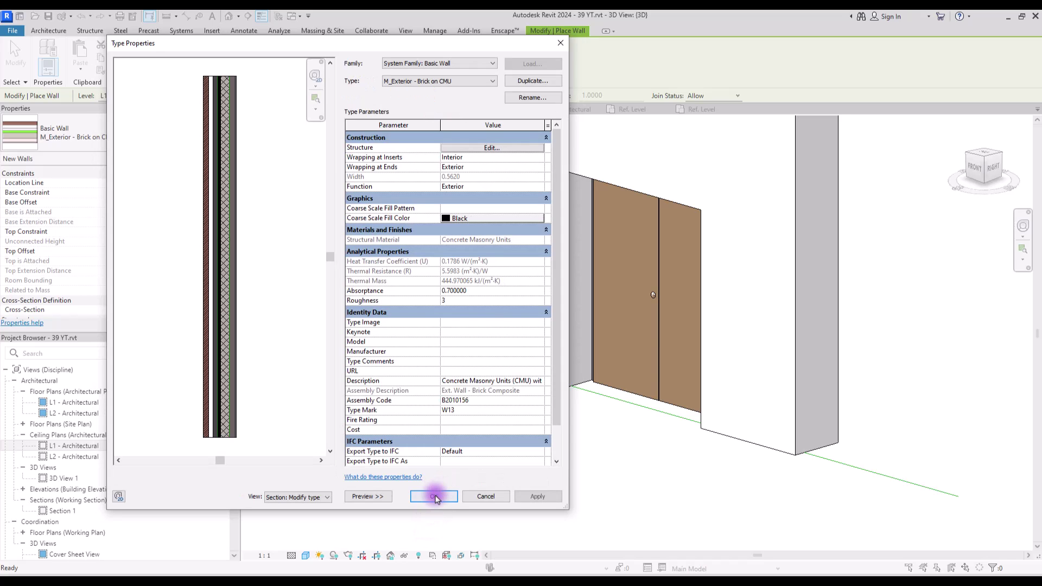
pyautogui.click(430, 493)
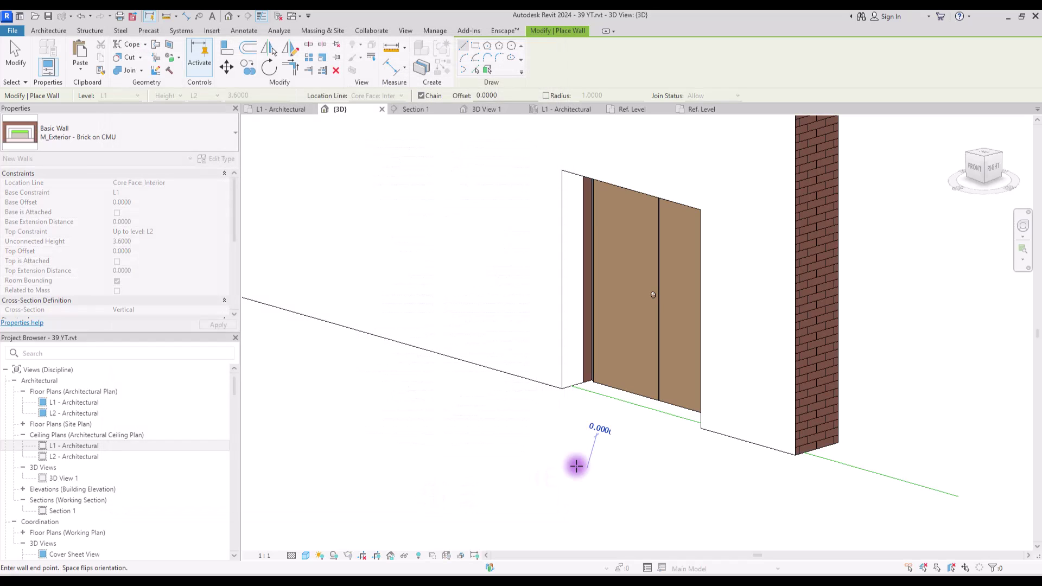
pyautogui.press('Escape')
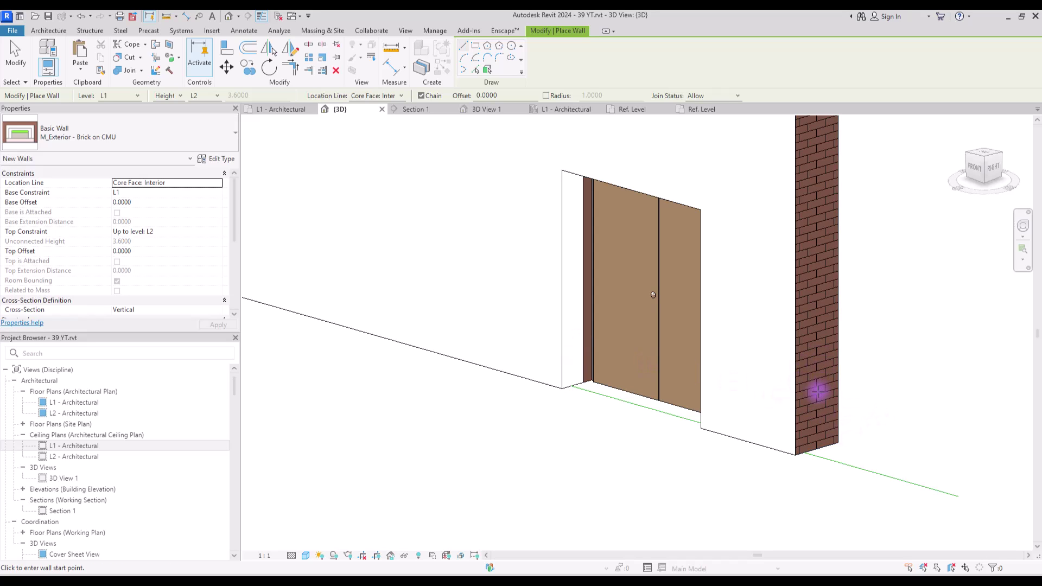
# Step: With the L1 - Architectural plan in view, set the brick wall type's wrapping at inserts to Both and apply it
pyautogui.hotkey('ctrl', 'Tab')
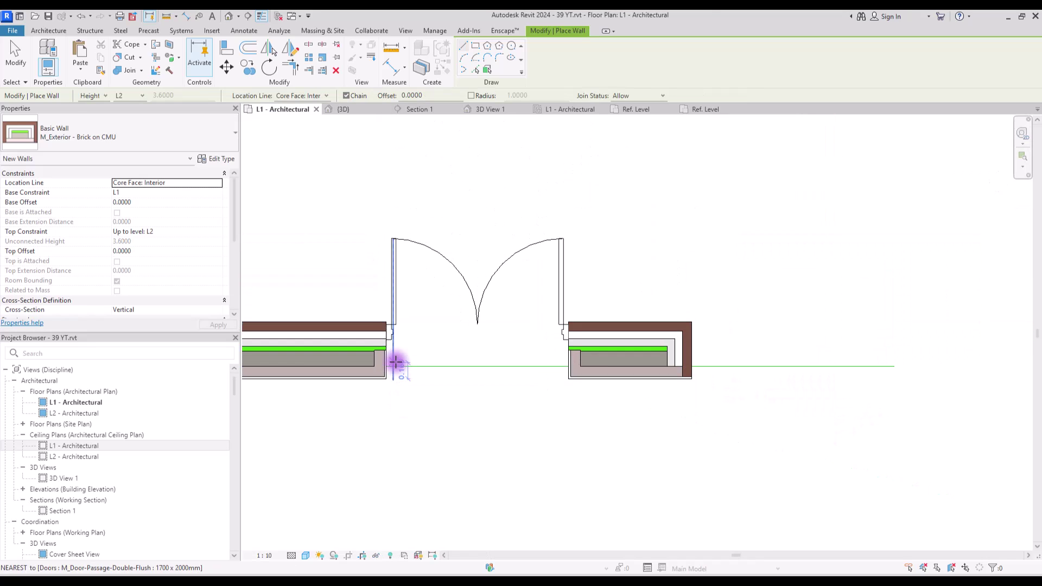
pyautogui.scroll(1, 303, 342)
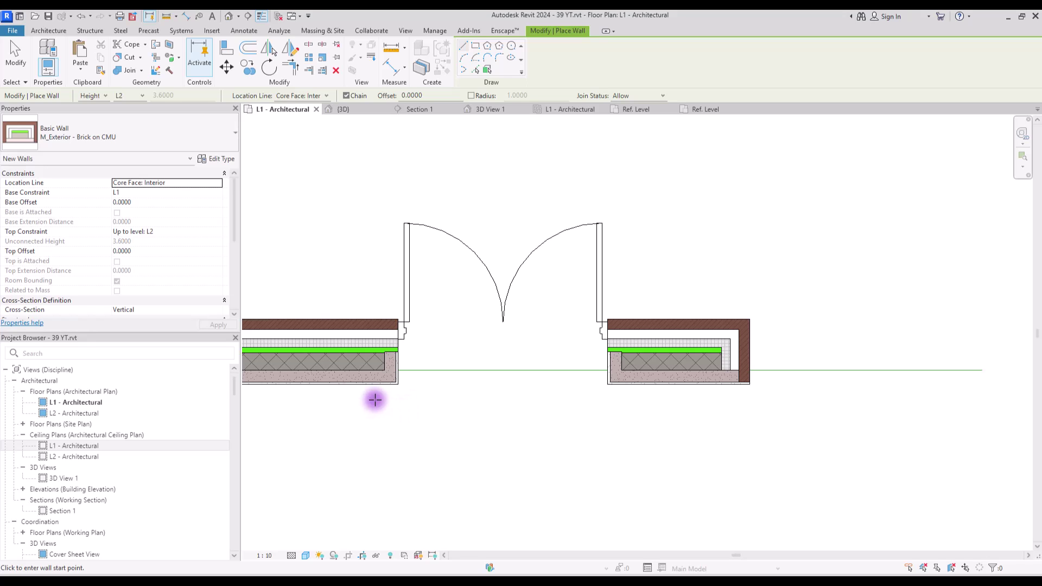
pyautogui.click(216, 159)
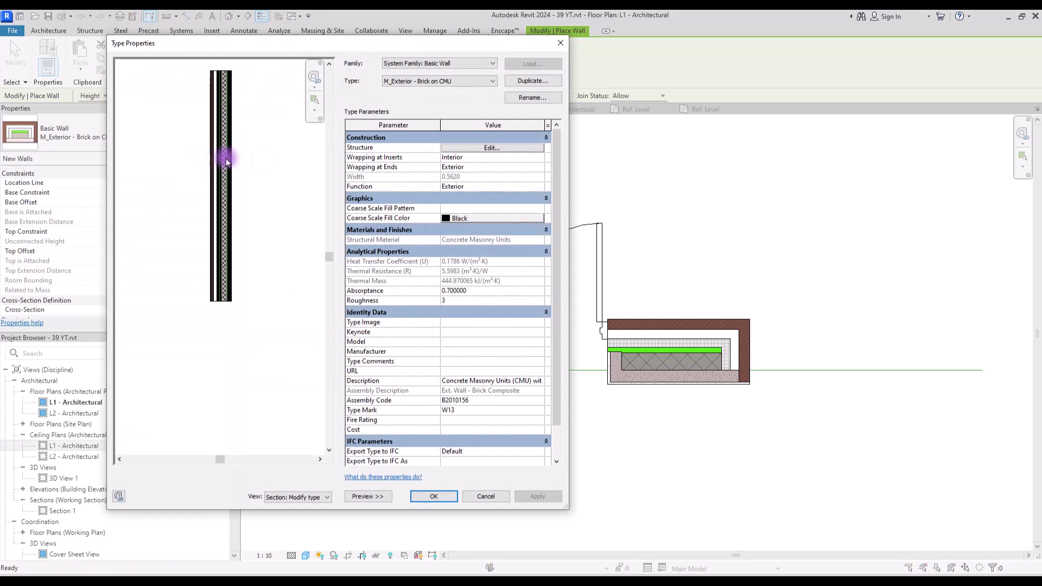
pyautogui.click(472, 147)
pyautogui.moveTo(429, 51); pyautogui.dragTo(175, 20)
pyautogui.click(112, 388)
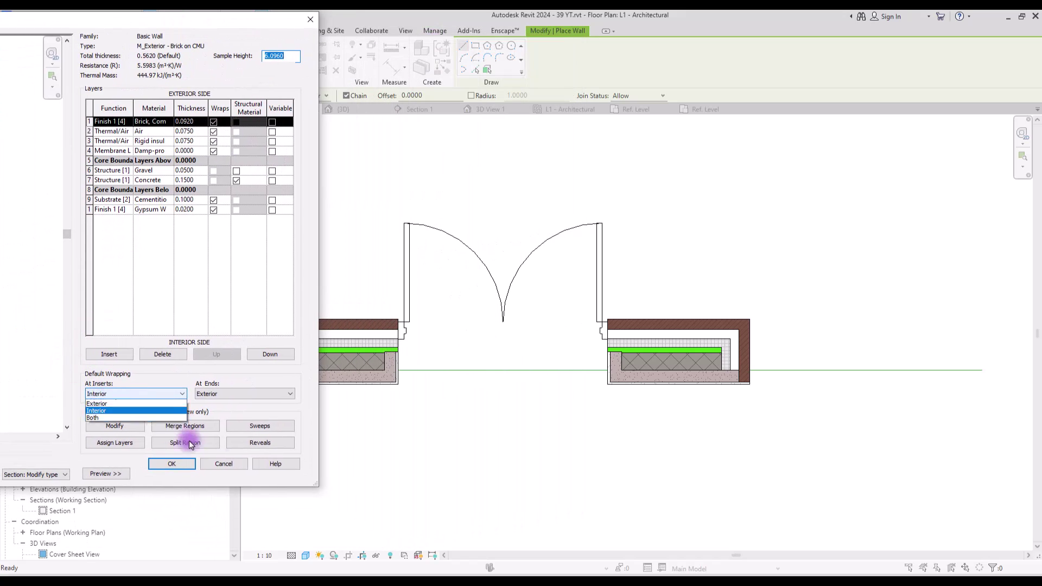
pyautogui.click(163, 422)
pyautogui.click(169, 457)
pyautogui.click(282, 474)
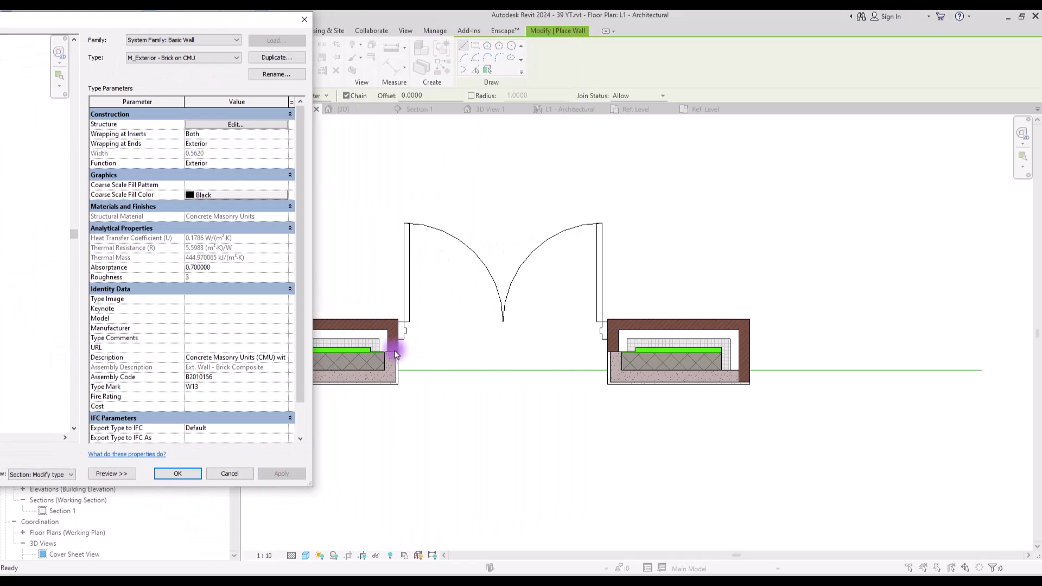